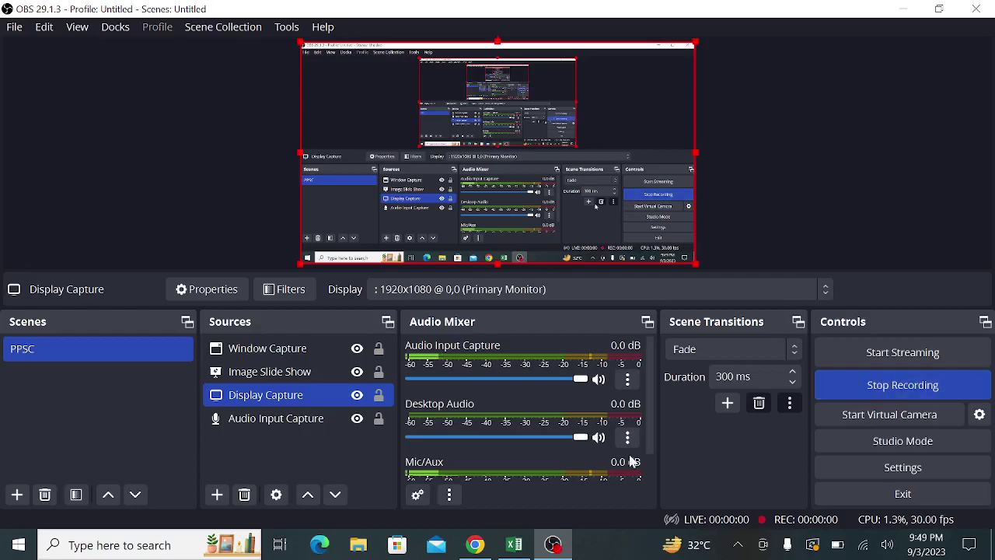
- Start the OBS screen recording and scroll down the IT Office Plus Diploma playlist videos
{"action": "left_click", "coordinate": [475, 544]}
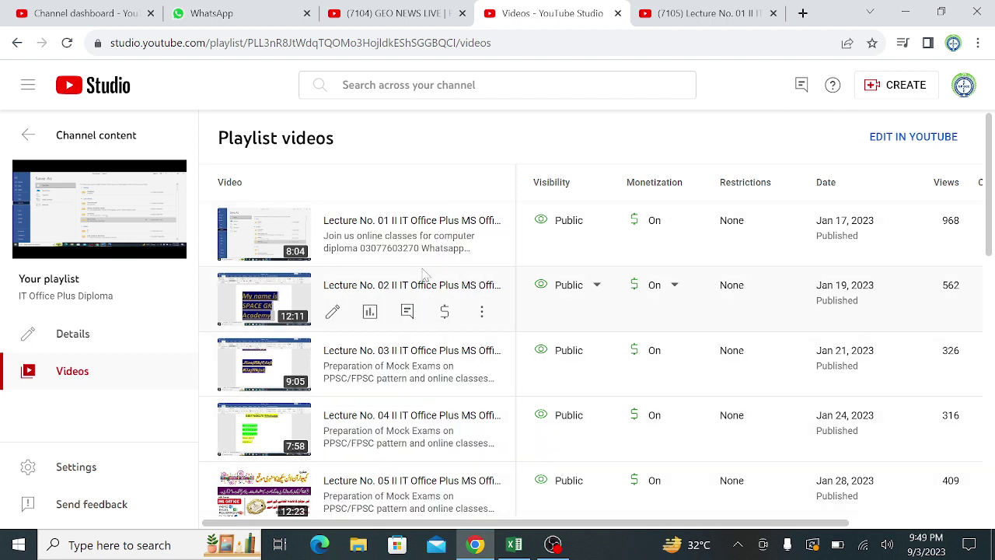
{"action": "mouse_move", "coordinate": [365, 363]}
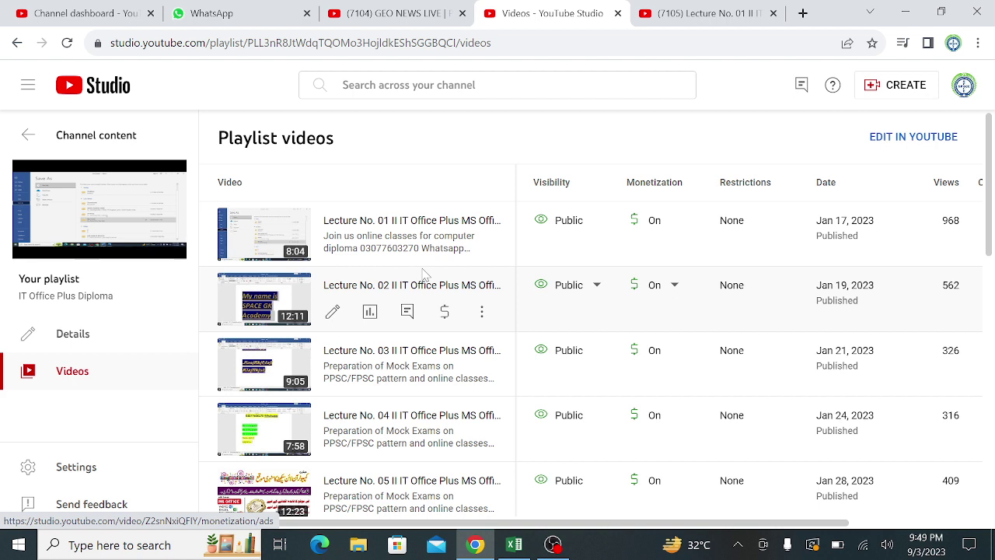
{"action": "mouse_move", "coordinate": [407, 377]}
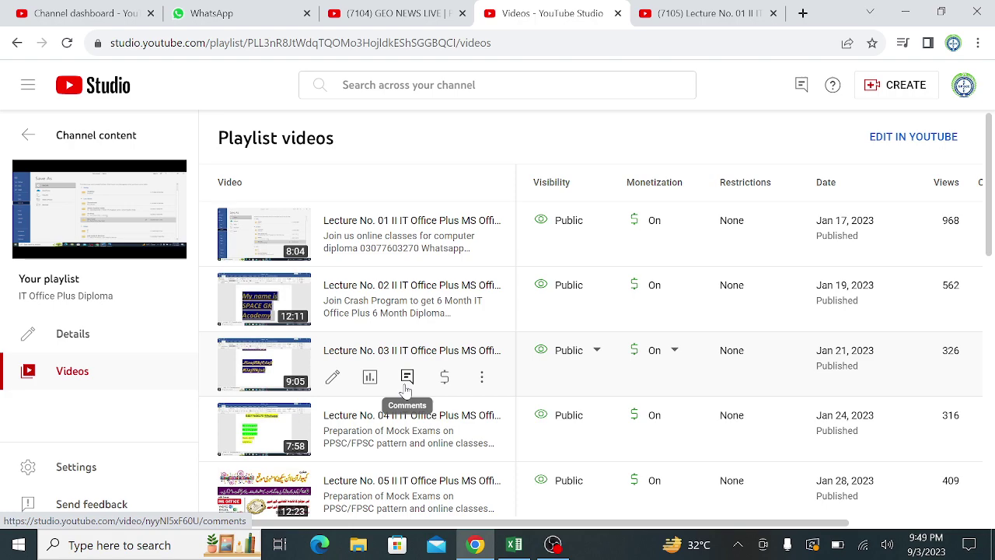
{"action": "scroll", "coordinate": [400, 340], "scroll_direction": "down", "scroll_amount": 3}
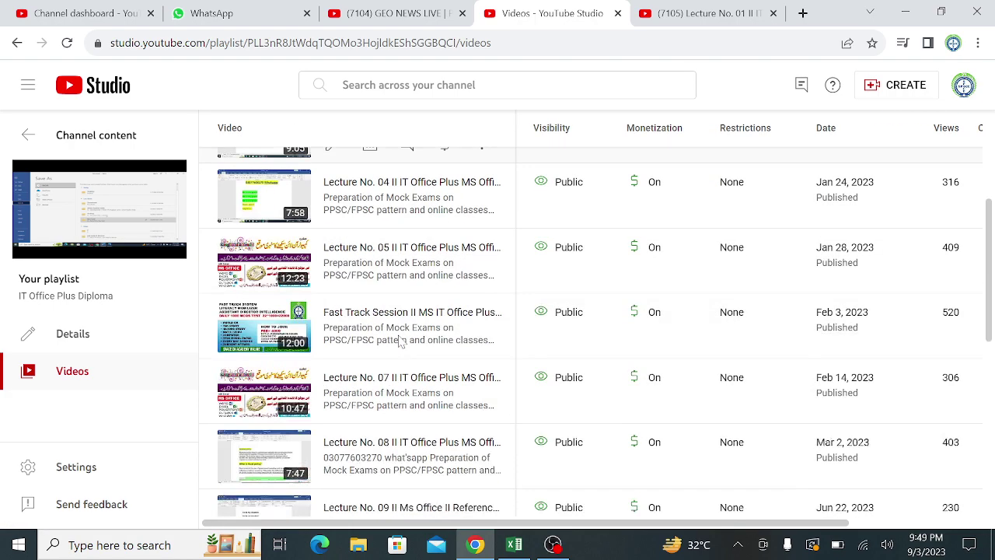
{"action": "scroll", "coordinate": [389, 333], "scroll_direction": "down", "scroll_amount": 5}
{"action": "scroll", "coordinate": [389, 345], "scroll_direction": "down", "scroll_amount": 1}
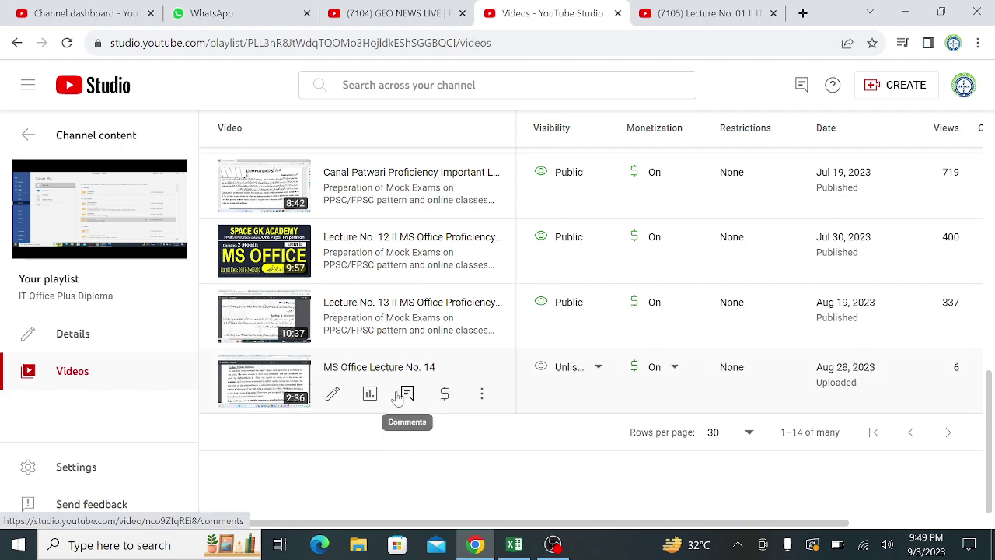
- Scroll back to the top of the playlist and bring the Excel Book1 workbook forward
{"action": "scroll", "coordinate": [407, 298], "scroll_direction": "up", "scroll_amount": 1}
{"action": "scroll", "coordinate": [407, 298], "scroll_direction": "up", "scroll_amount": 6}
{"action": "scroll", "coordinate": [406, 298], "scroll_direction": "up", "scroll_amount": 5}
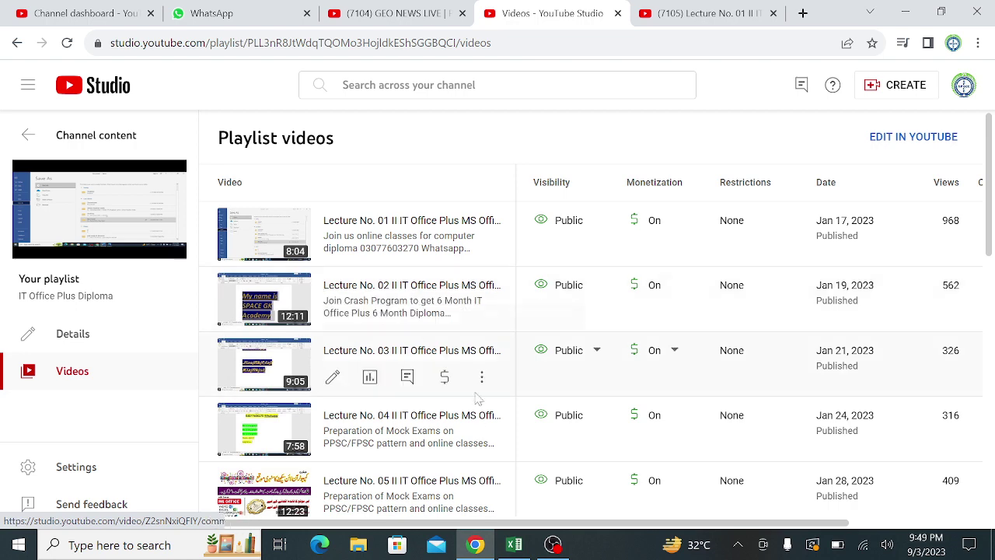
{"action": "mouse_move", "coordinate": [514, 544]}
{"action": "left_click", "coordinate": [512, 519]}
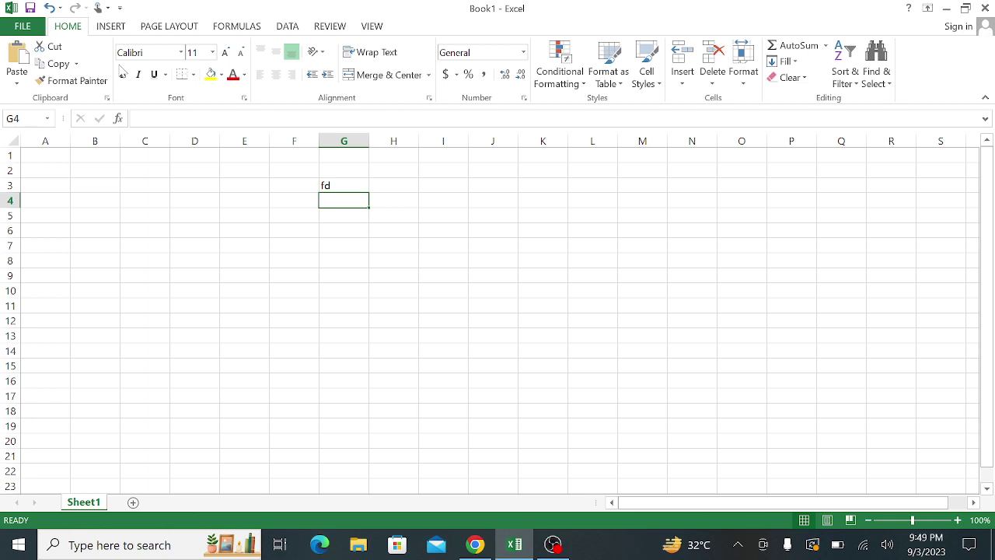
- Select cell C6, range A1:B3, cell D8, range A1:D5, then cell D5
{"action": "left_click", "coordinate": [125, 233]}
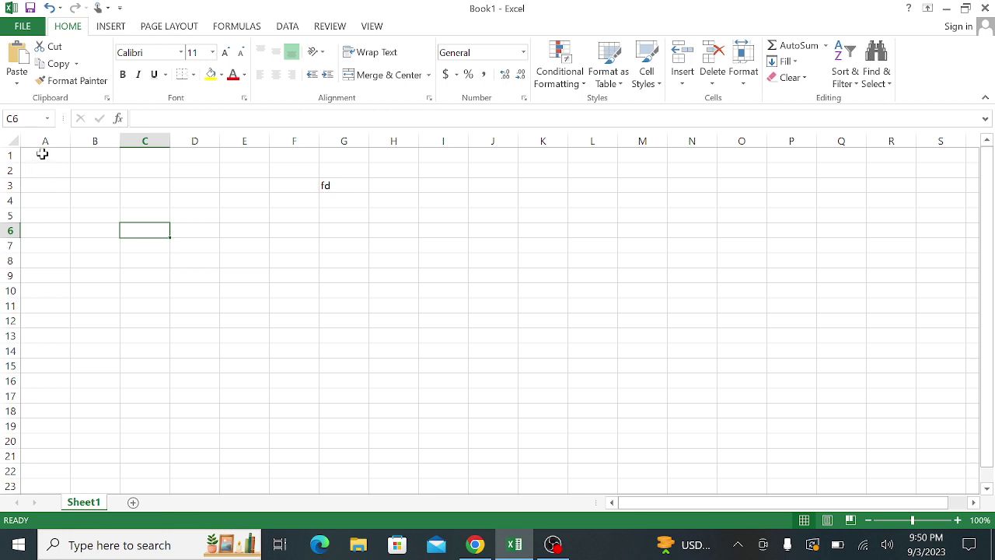
{"action": "mouse_move", "coordinate": [44, 155]}
{"action": "left_mouse_down"}
{"action": "mouse_move", "coordinate": [121, 189]}
{"action": "mouse_move", "coordinate": [206, 257]}
{"action": "left_mouse_up"}
{"action": "left_click", "coordinate": [207, 257]}
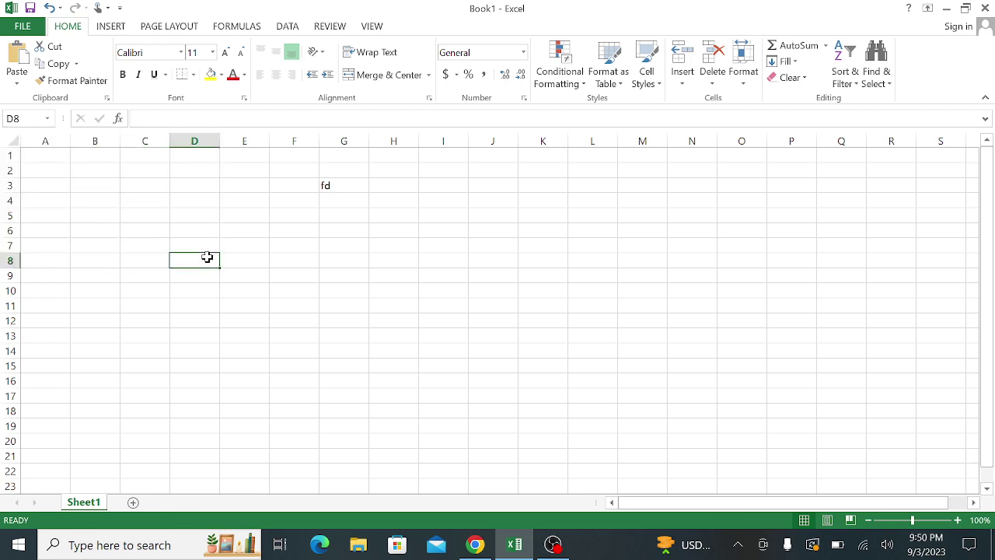
{"action": "left_click_drag", "start_coordinate": [44, 153], "coordinate": [197, 220]}
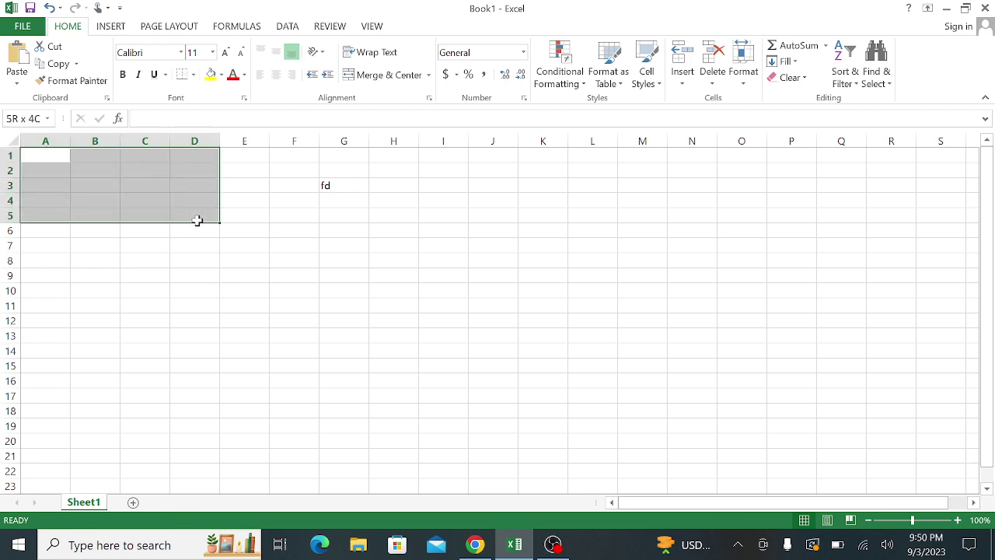
{"action": "left_click", "coordinate": [197, 220]}
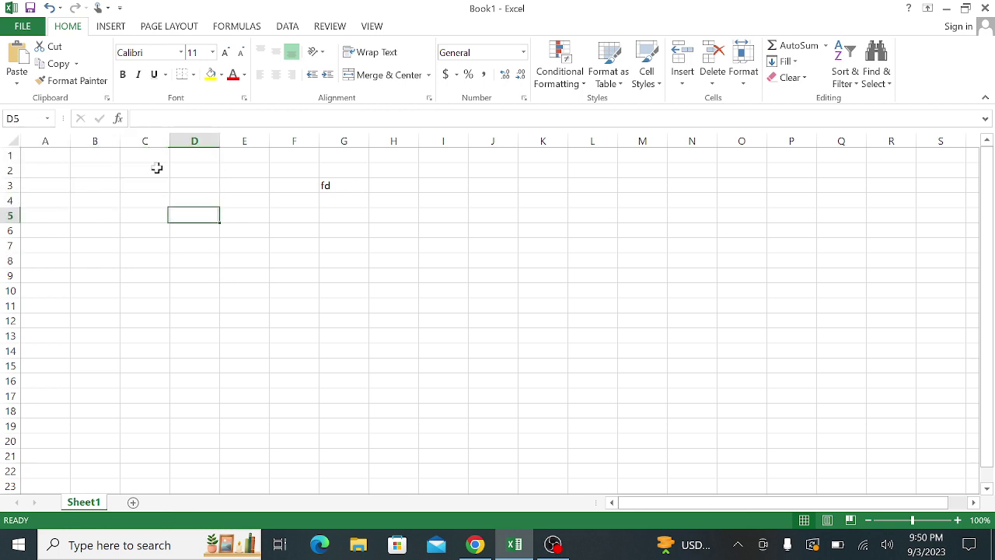
- Select all of column A, then row 3, and switch back to the YouTube Studio playlist
{"action": "left_click_drag", "start_coordinate": [64, 140], "coordinate": [42, 273]}
{"action": "left_click", "coordinate": [11, 185]}
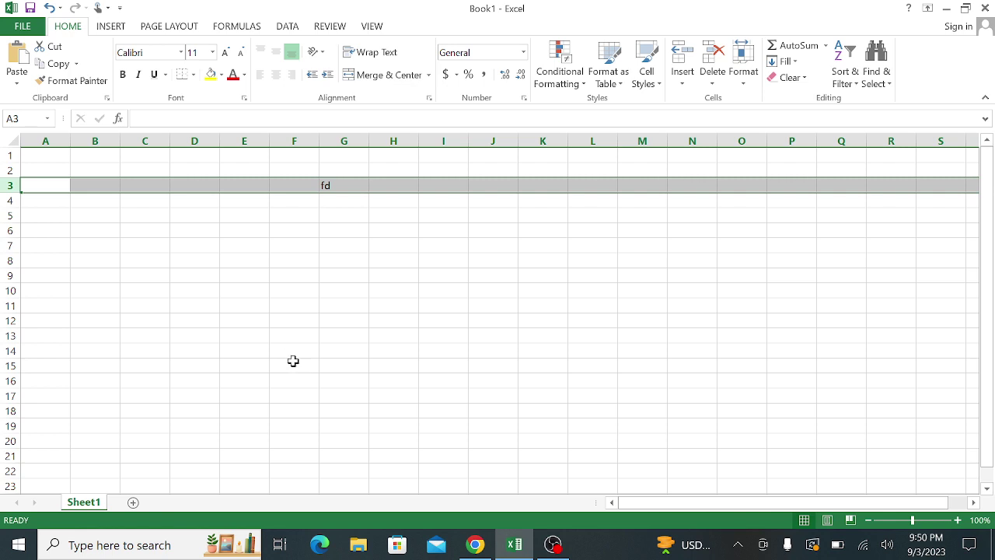
{"action": "left_click", "coordinate": [475, 545]}
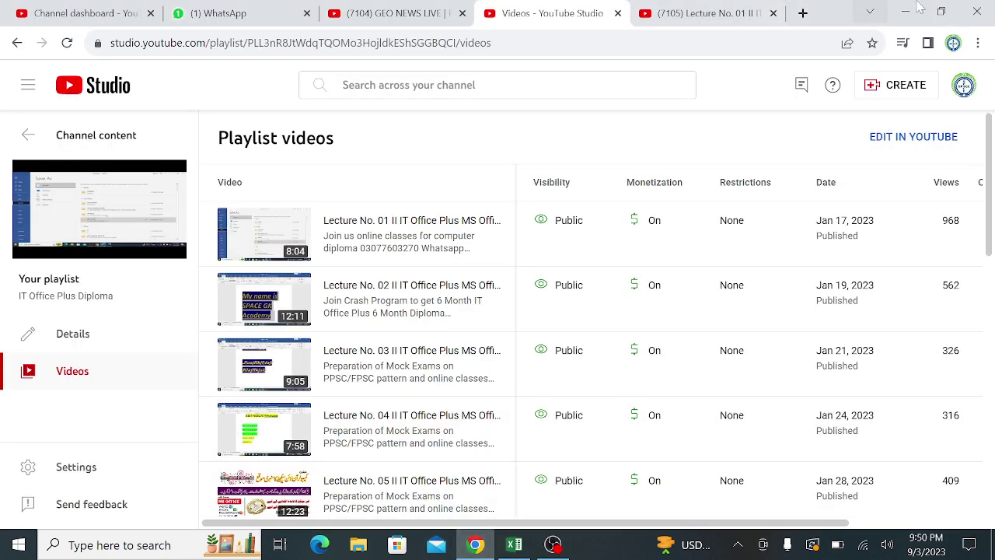
- In a new tab, search Google for 'rows and columns in excel'
{"action": "left_click", "coordinate": [803, 13]}
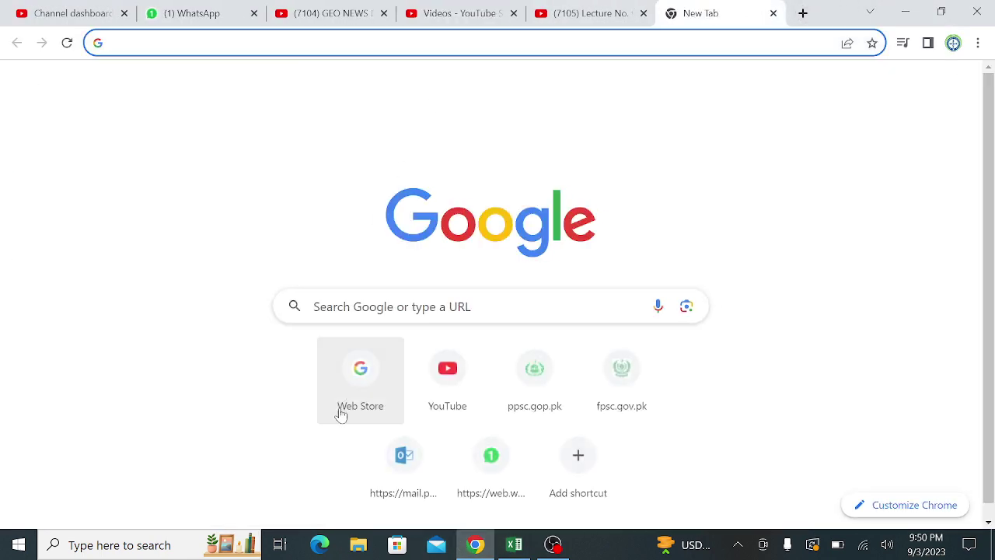
{"action": "left_click", "coordinate": [357, 370]}
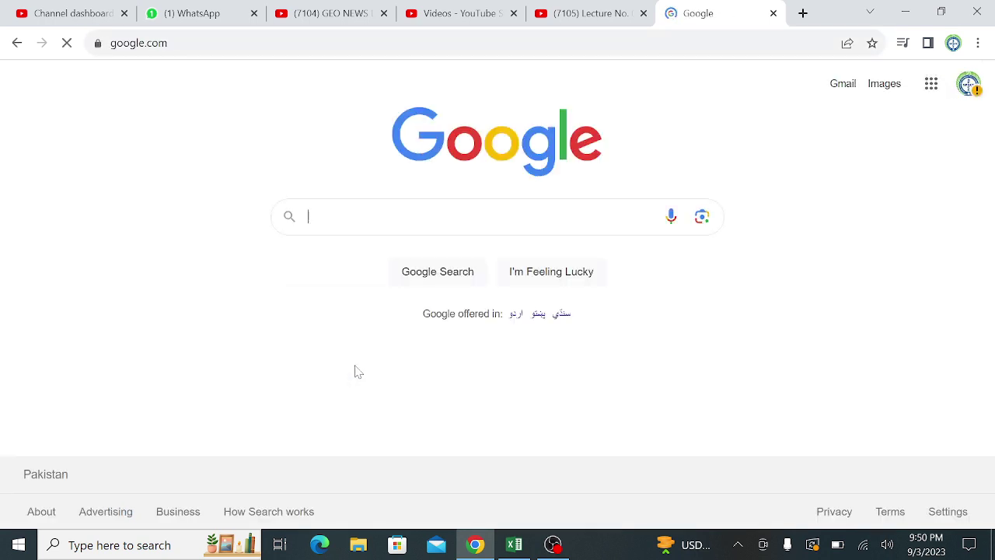
{"action": "type", "text": "ro"}
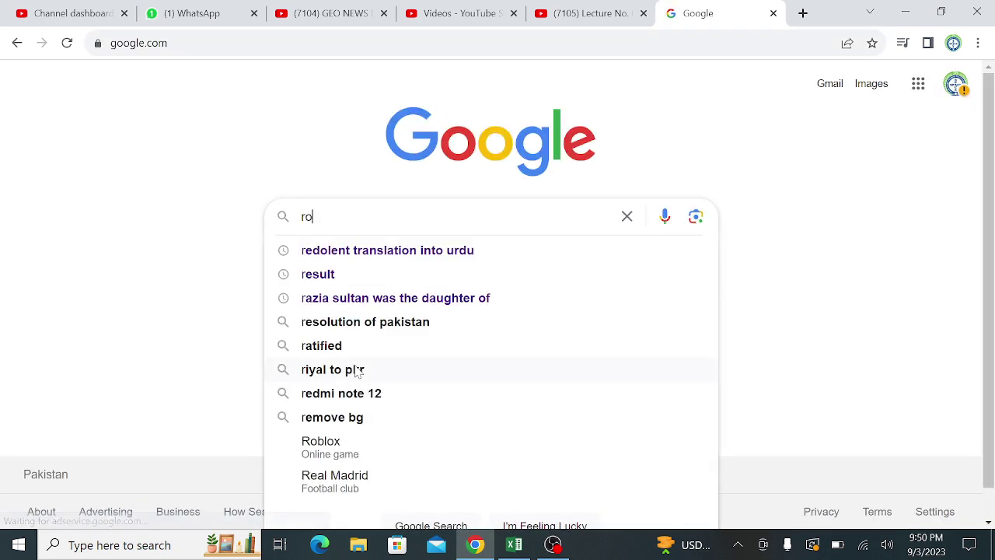
{"action": "type", "text": "ws"}
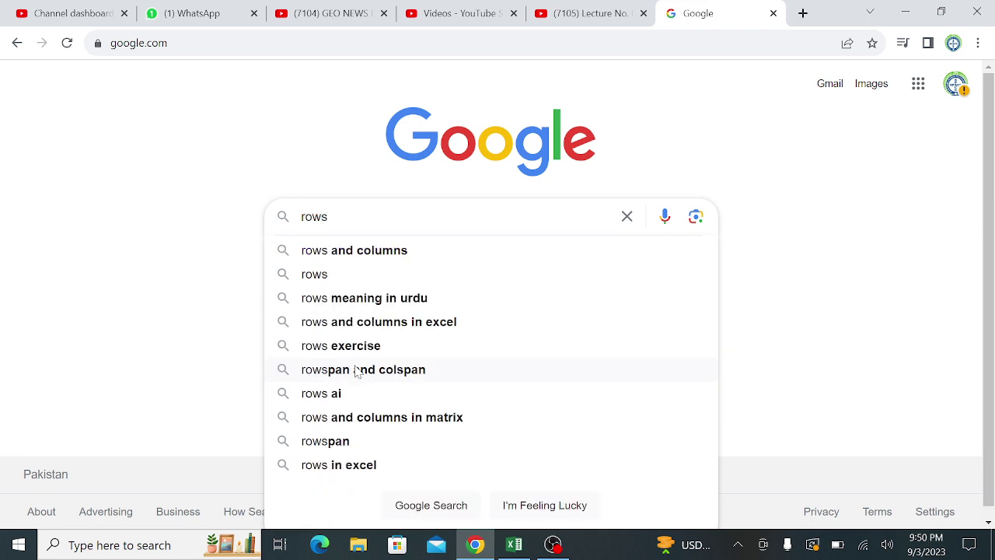
{"action": "left_click", "coordinate": [374, 321]}
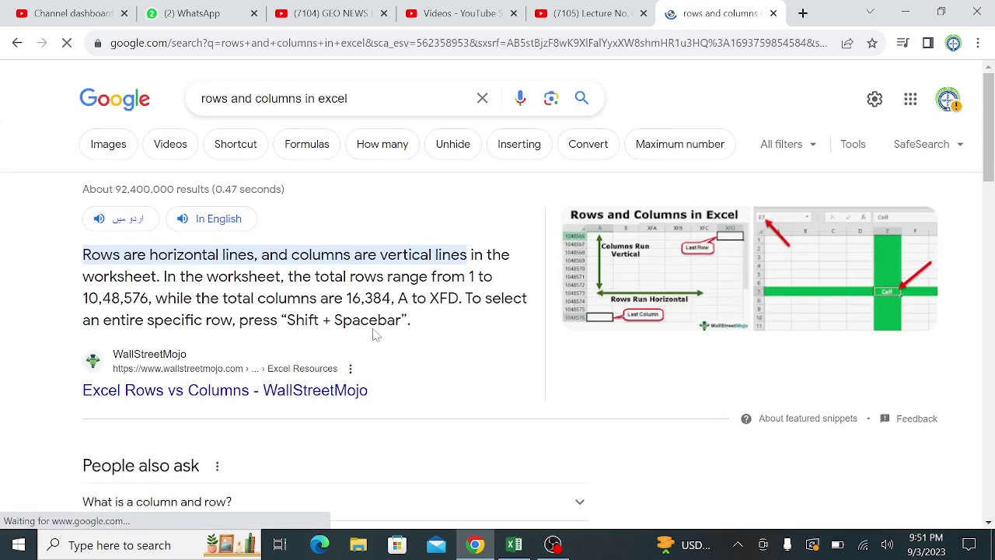
- Highlight the totals 10,48,576 rows and 16,384 columns, then return to Book1
{"action": "scroll", "coordinate": [374, 335], "scroll_direction": "down", "scroll_amount": 1}
{"action": "left_click_drag", "start_coordinate": [82, 220], "coordinate": [149, 220]}
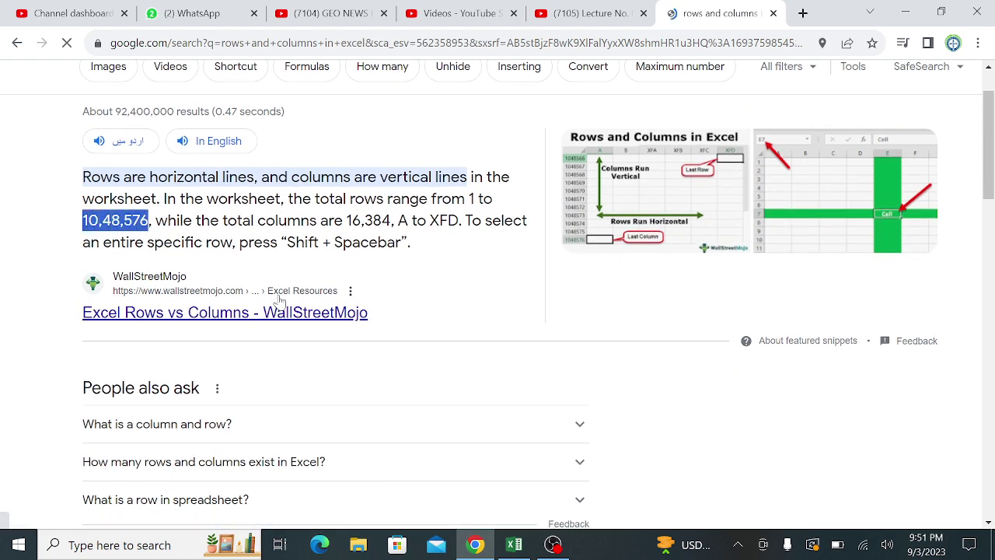
{"action": "left_click_drag", "start_coordinate": [391, 220], "coordinate": [346, 220]}
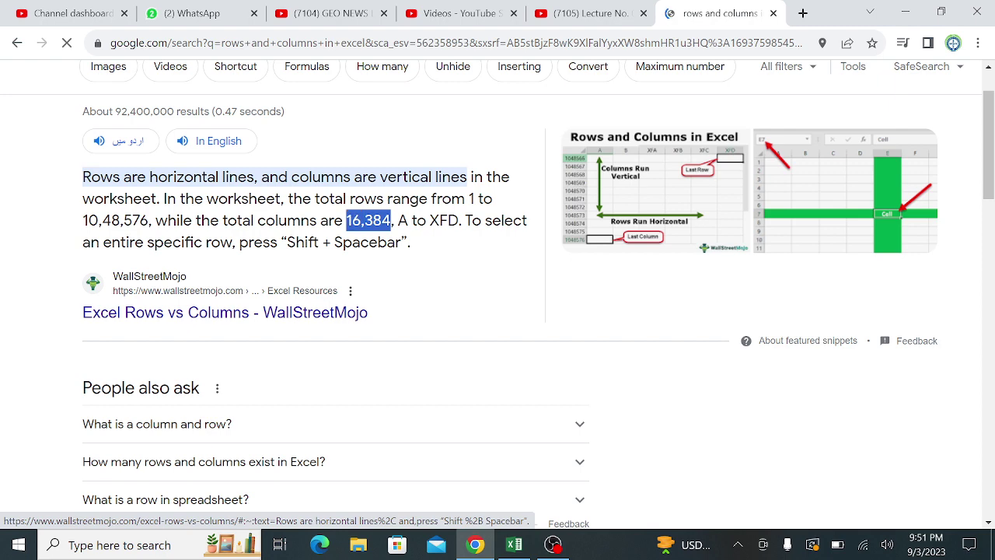
{"action": "left_click", "coordinate": [514, 544]}
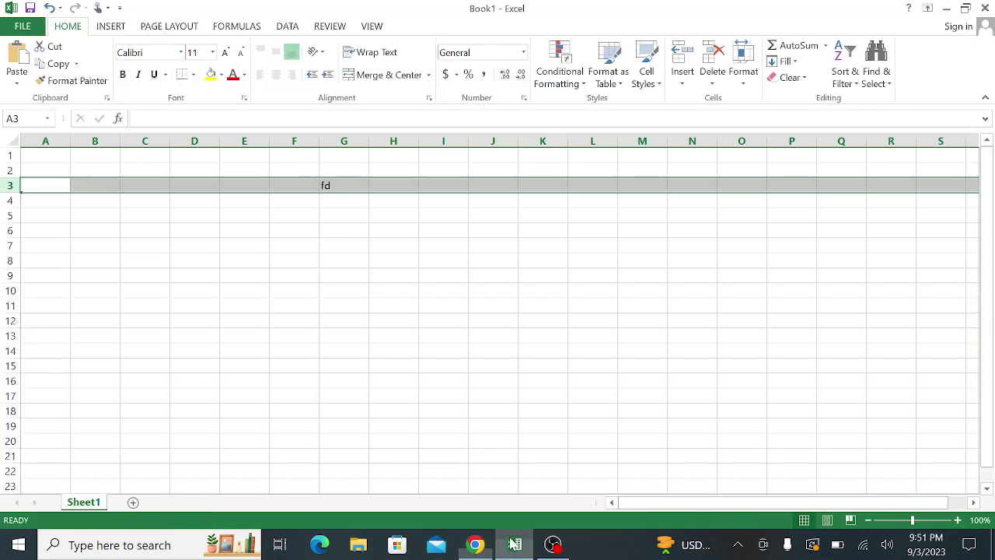
- Select I7 and zoom the sheet out, in, and back out with the zoom slider
{"action": "left_click", "coordinate": [437, 249]}
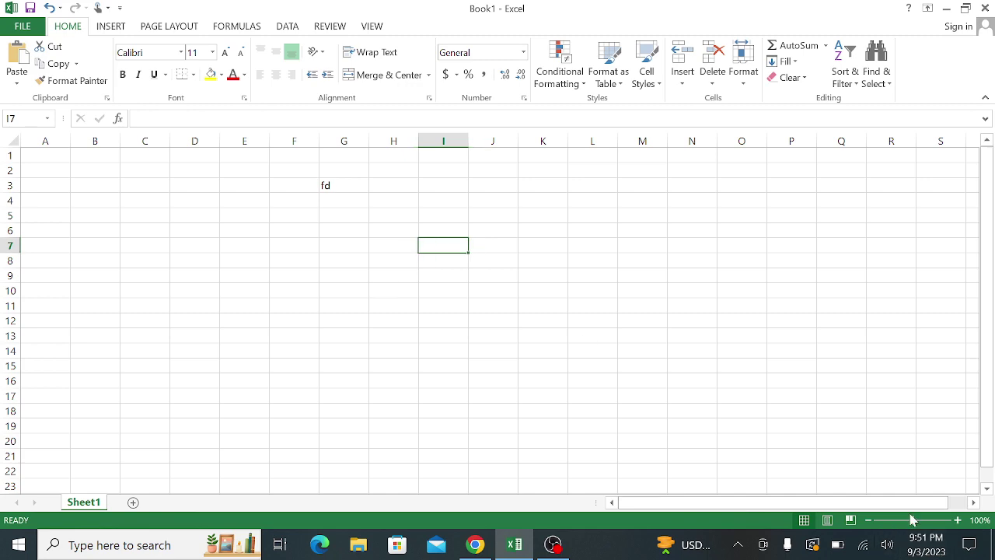
{"action": "left_click_drag", "start_coordinate": [914, 523], "coordinate": [872, 520]}
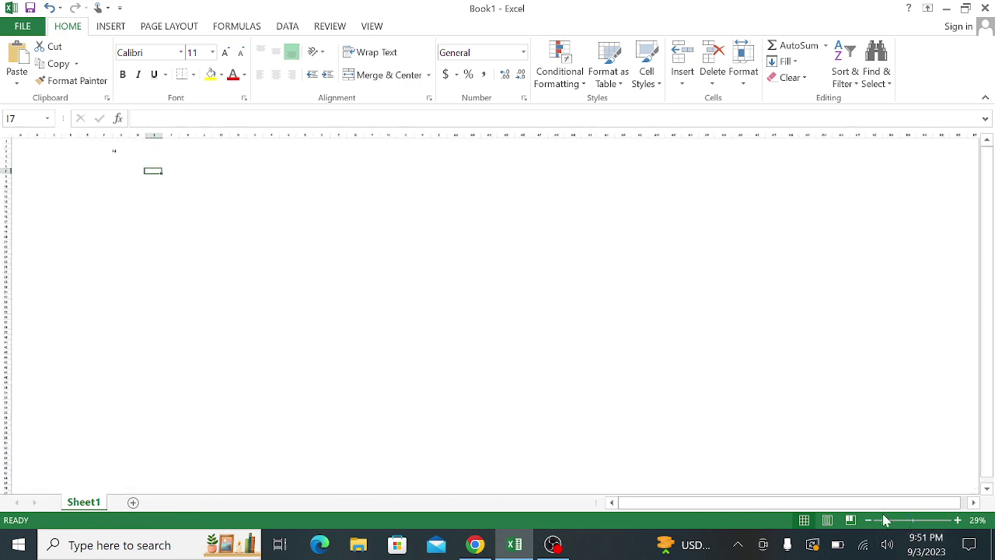
{"action": "left_click_drag", "start_coordinate": [872, 520], "coordinate": [962, 529]}
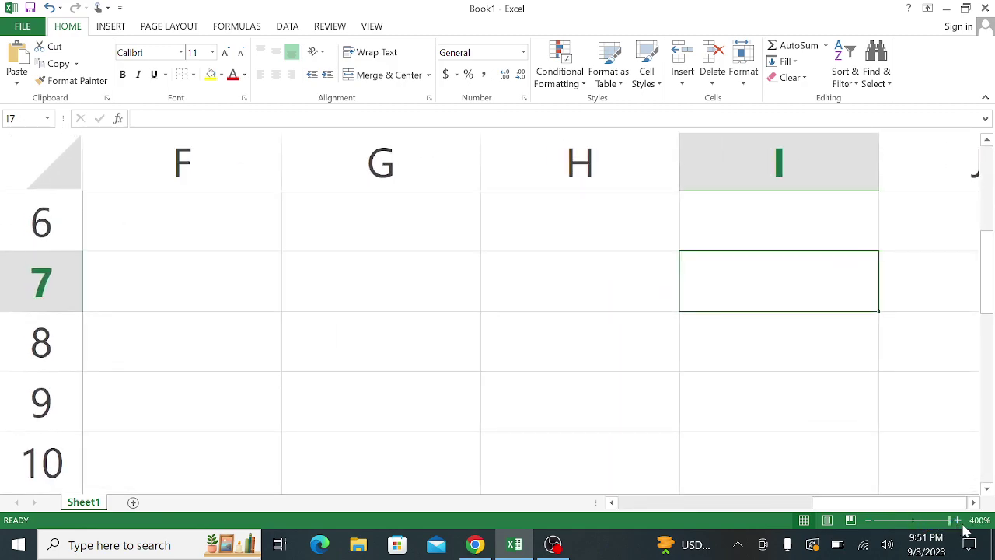
{"action": "mouse_move", "coordinate": [949, 520]}
{"action": "left_mouse_down"}
{"action": "mouse_move", "coordinate": [874, 520]}
{"action": "mouse_move", "coordinate": [958, 520]}
{"action": "mouse_move", "coordinate": [913, 520]}
{"action": "left_mouse_up"}
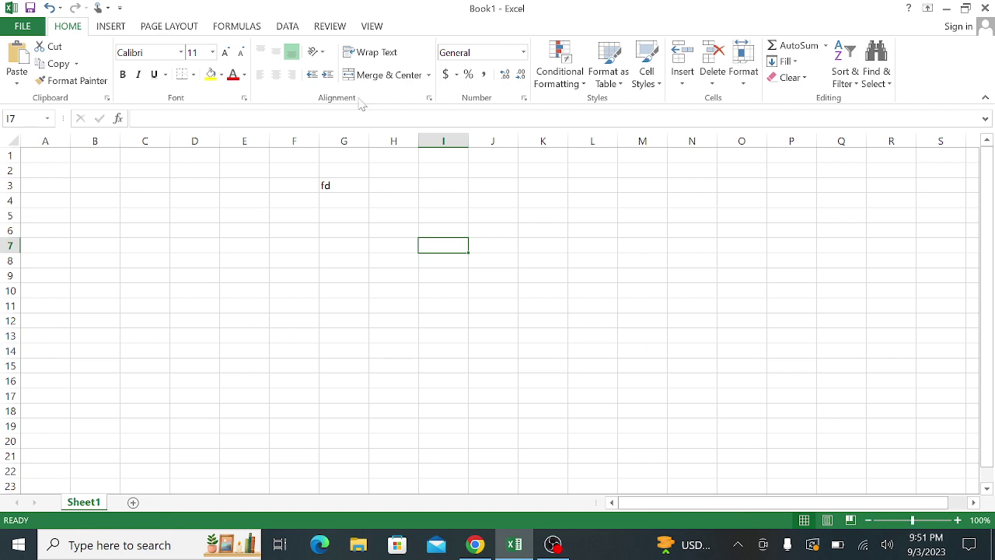
- Delete the stray 'fd' text from cell G3
{"action": "left_click", "coordinate": [331, 183]}
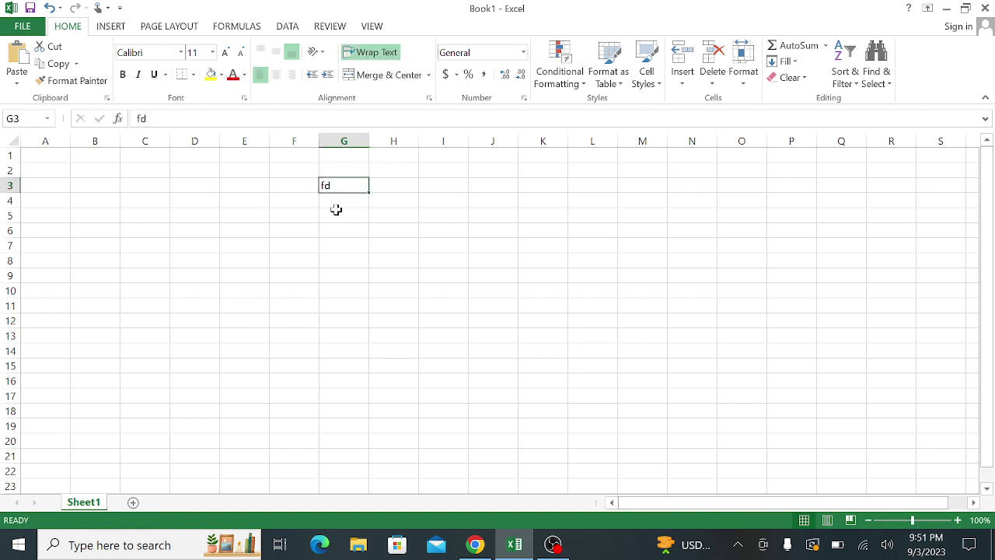
{"action": "key", "text": "Delete"}
{"action": "key", "text": "Down"}
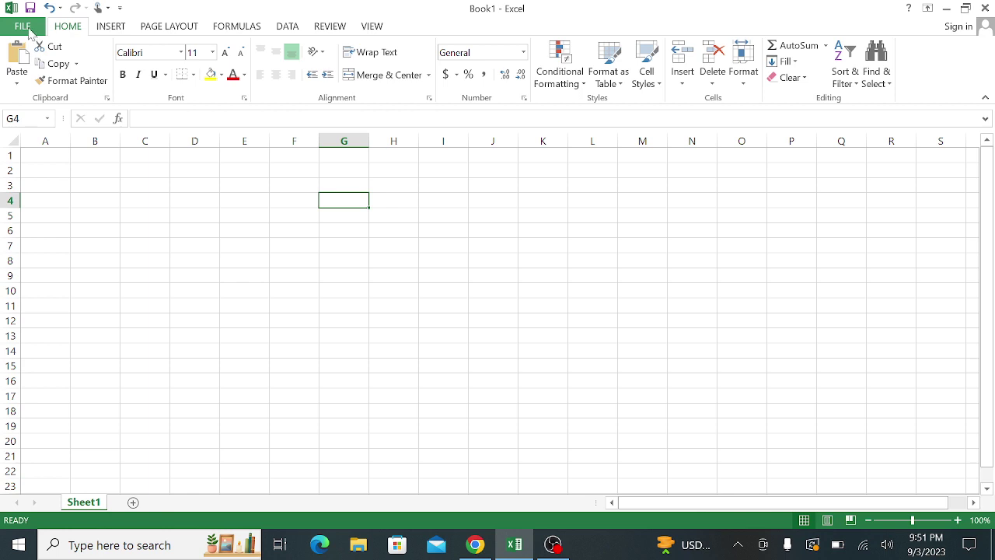
{"action": "left_click", "coordinate": [24, 26]}
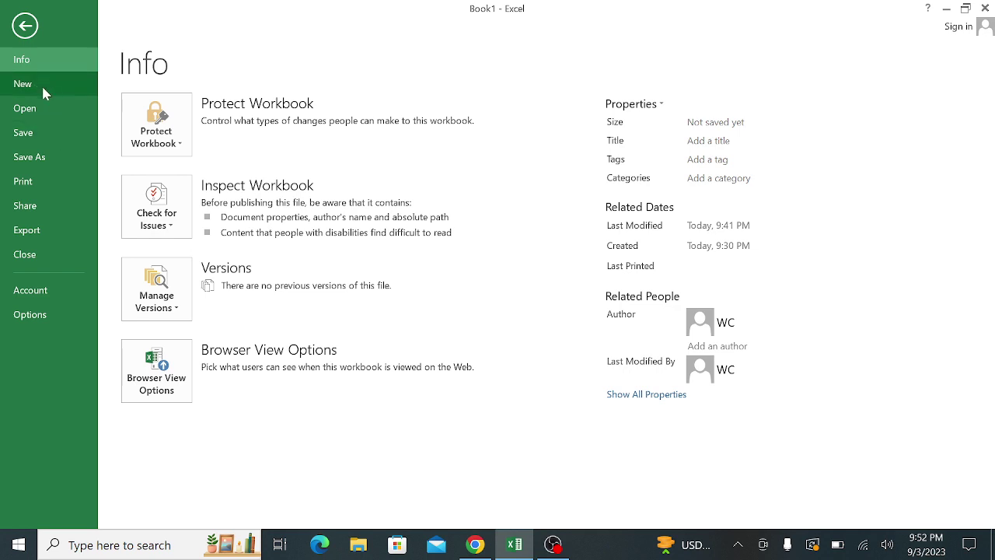
{"action": "left_click", "coordinate": [42, 87]}
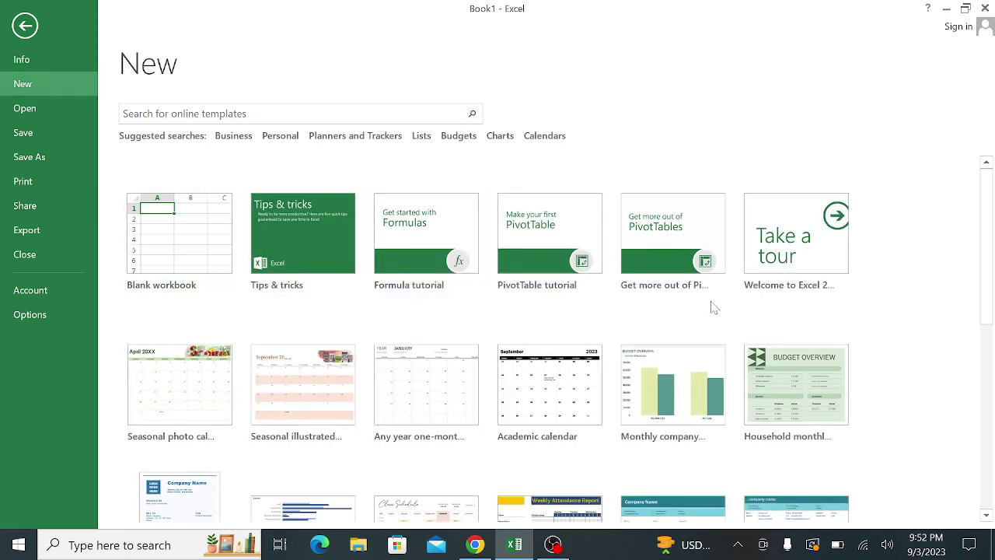
{"action": "left_click", "coordinate": [195, 227]}
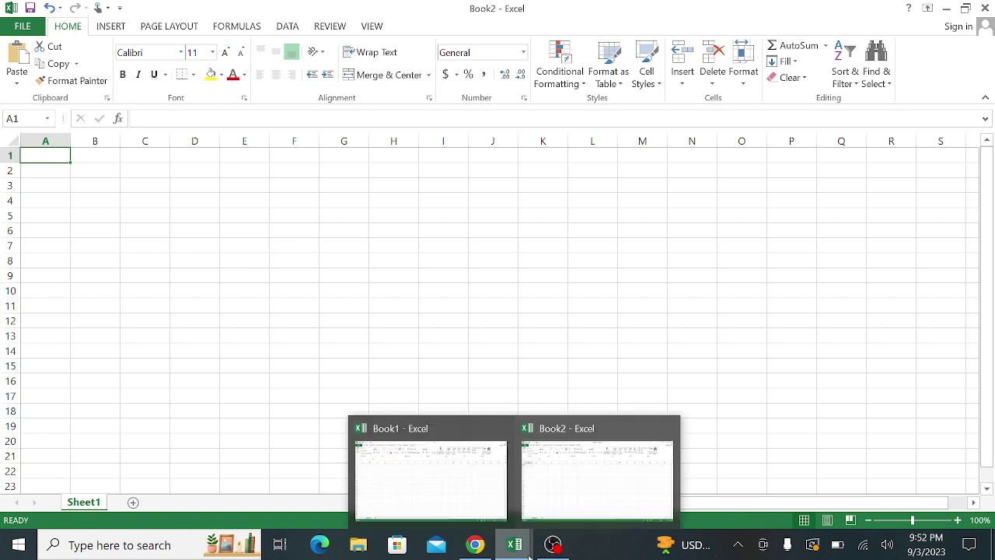
{"action": "mouse_move", "coordinate": [514, 545]}
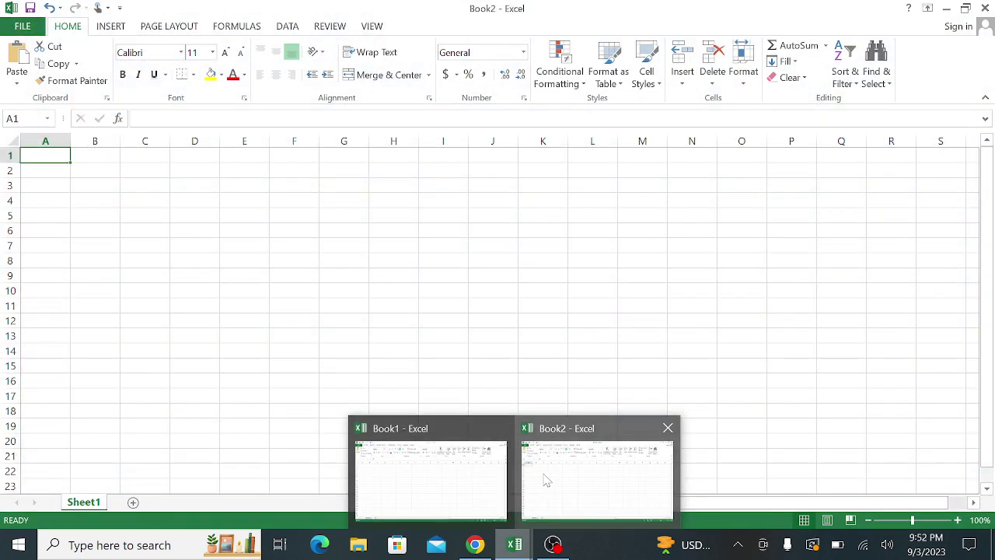
{"action": "left_click", "coordinate": [670, 428]}
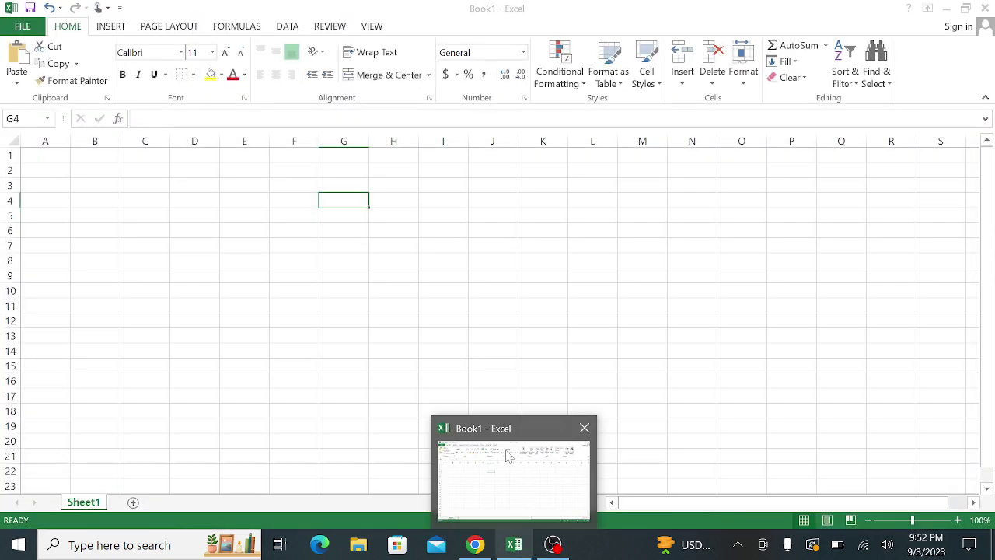
{"action": "left_click", "coordinate": [26, 27]}
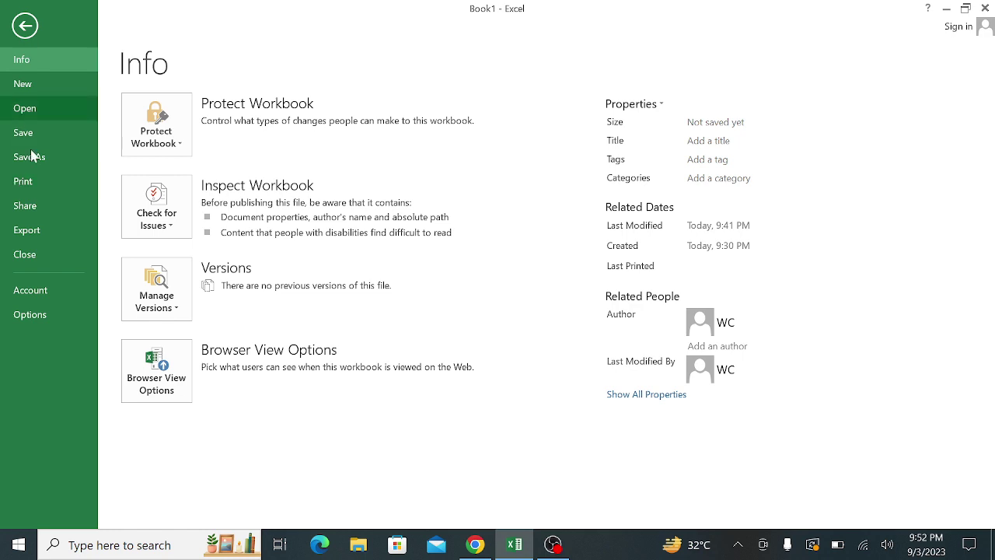
- Review the Share and Export pages in the File backstage, then return to Sheet1
{"action": "left_click", "coordinate": [39, 214]}
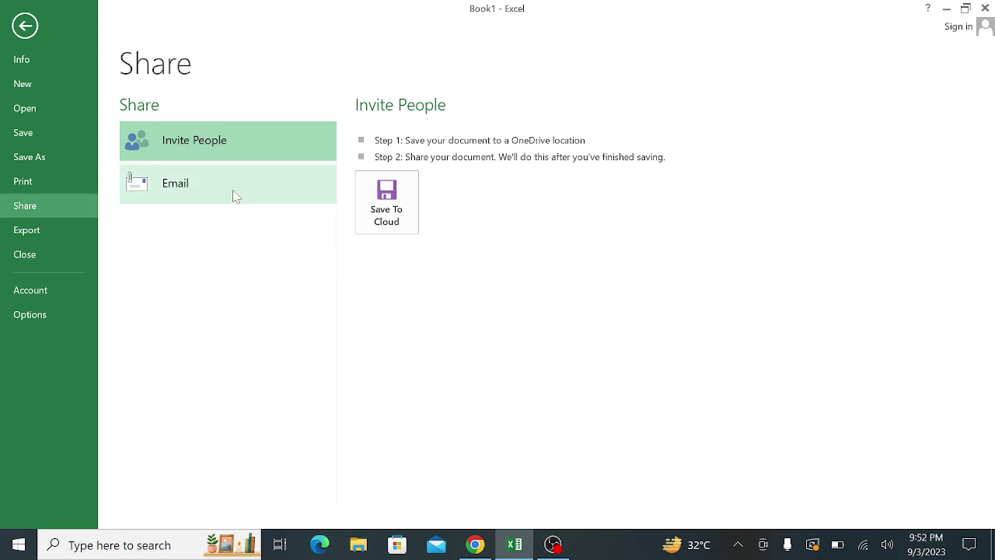
{"action": "left_click", "coordinate": [15, 230]}
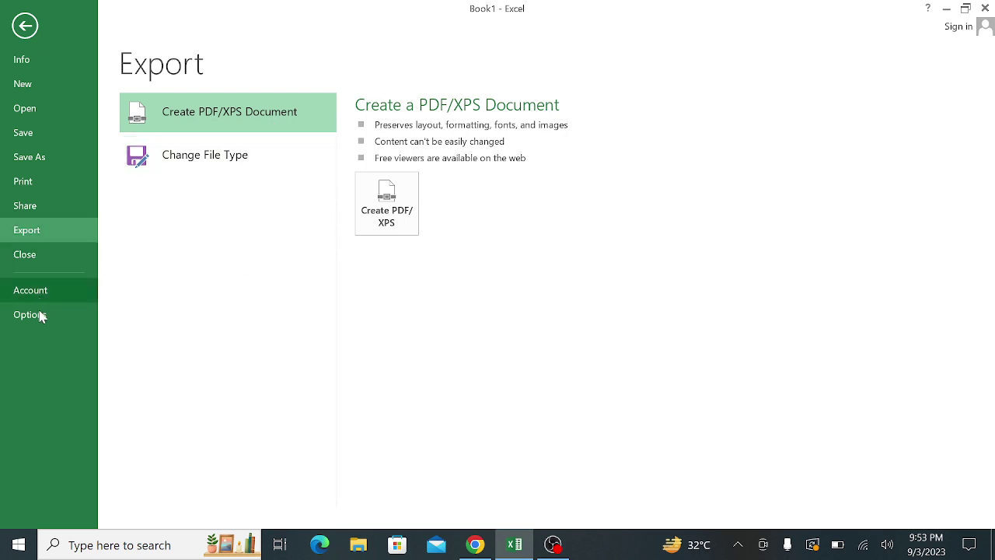
{"action": "left_click", "coordinate": [26, 27]}
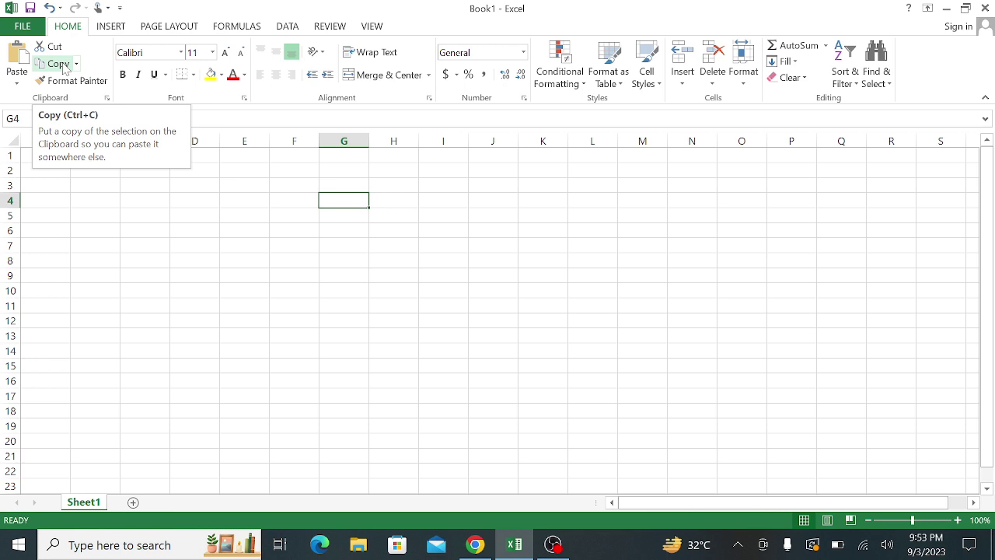
- Enter 'Ali' in cell C4
{"action": "left_click", "coordinate": [147, 204]}
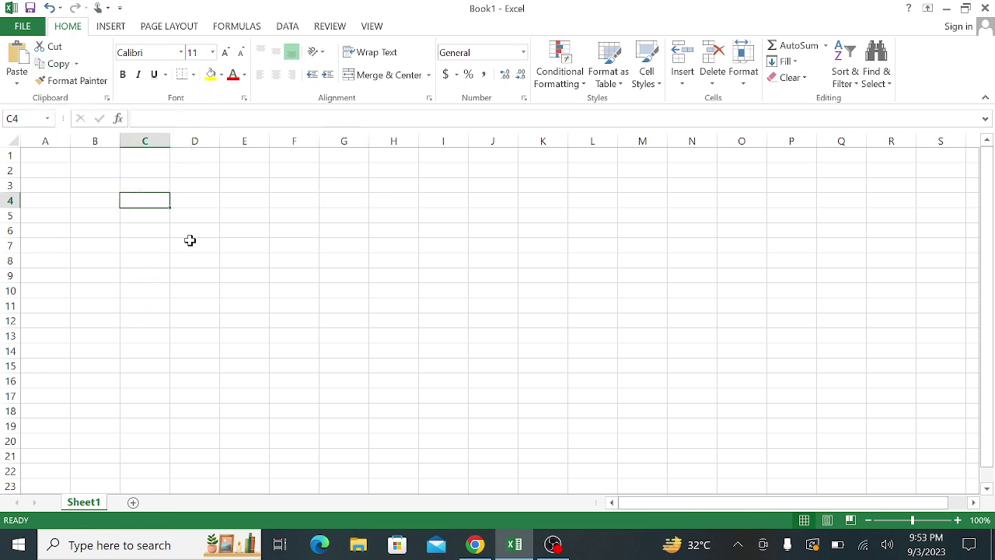
{"action": "type", "text": "H"}
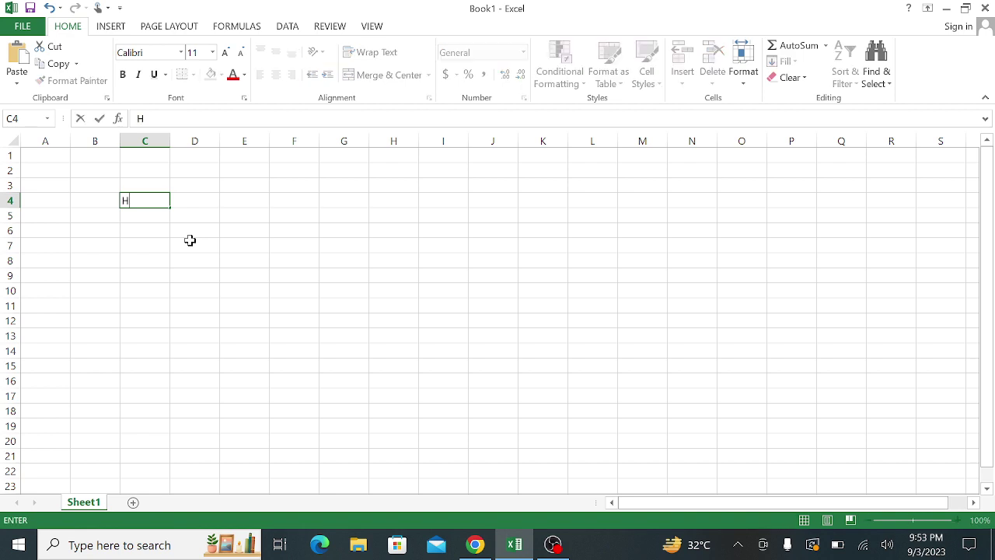
{"action": "key", "text": "BackSpace"}
{"action": "type", "text": "Ali"}
{"action": "key", "text": "Return"}
{"action": "key", "text": "Up"}
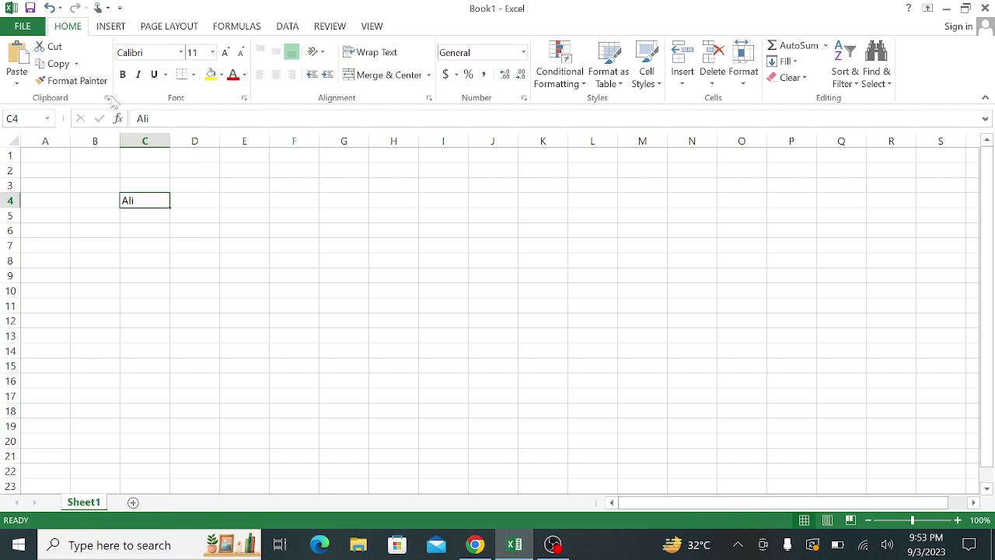
- Move Ali from C4 into E4, then undo and redo, leaving it back in C4
{"action": "left_click", "coordinate": [53, 64]}
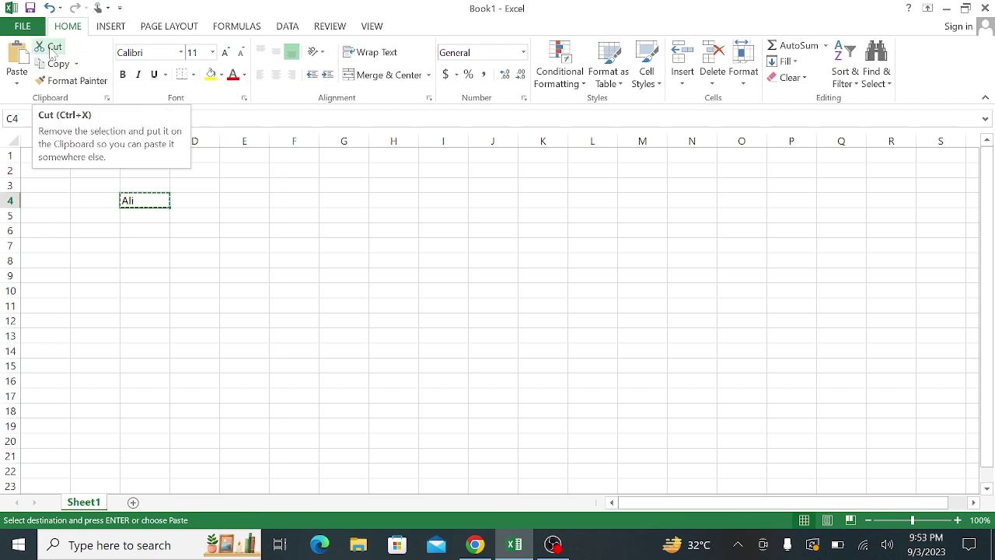
{"action": "left_click", "coordinate": [52, 53]}
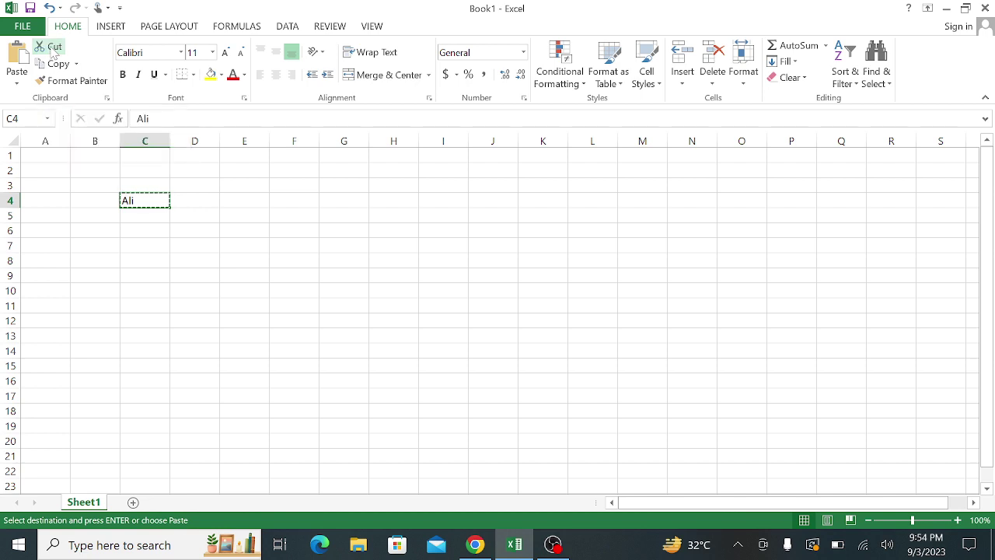
{"action": "left_click", "coordinate": [231, 200]}
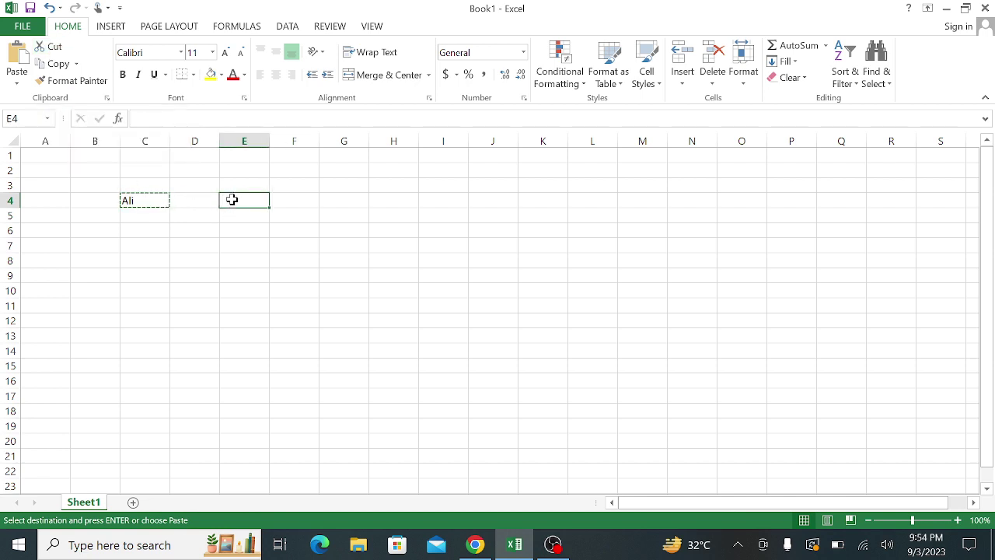
{"action": "left_click", "coordinate": [15, 66]}
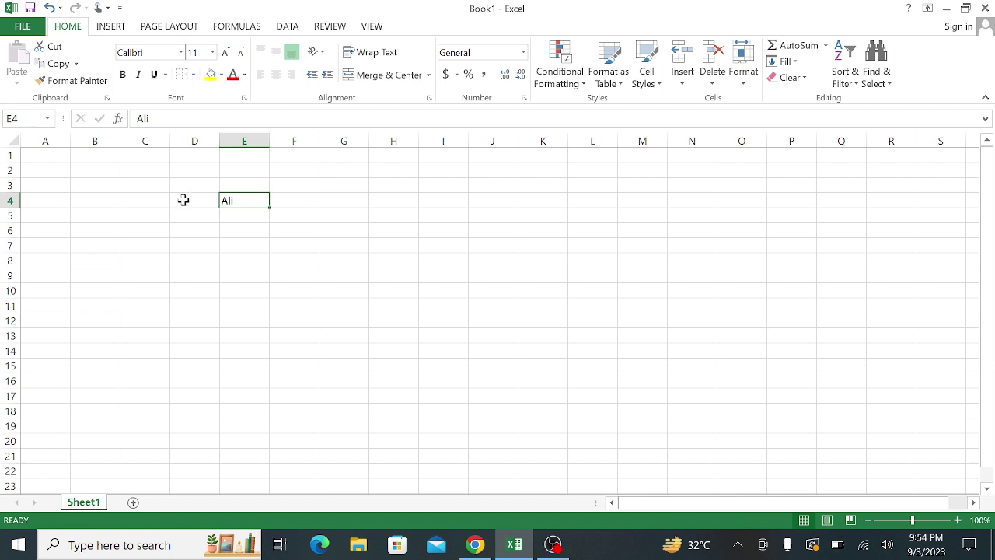
{"action": "key", "text": "ctrl+z"}
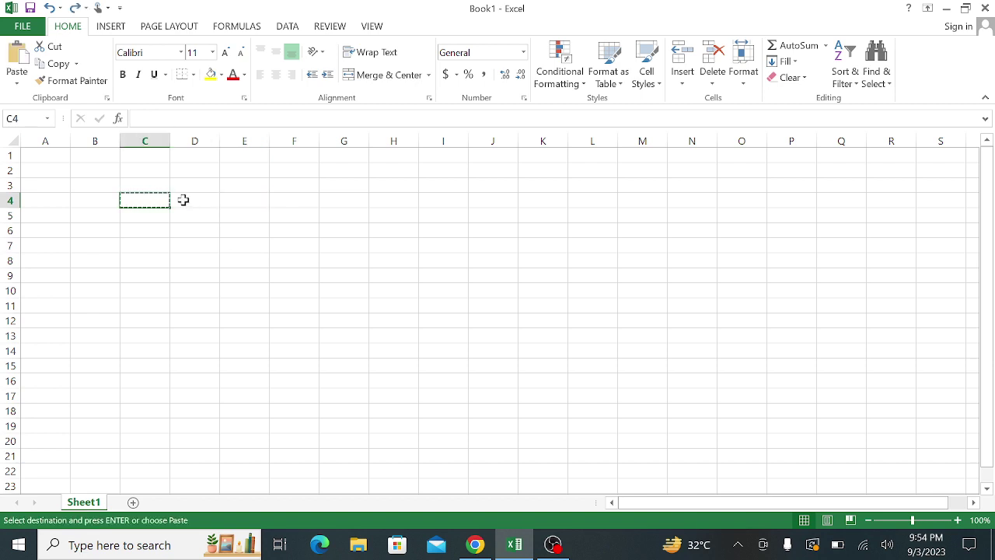
{"action": "key", "text": "ctrl+z"}
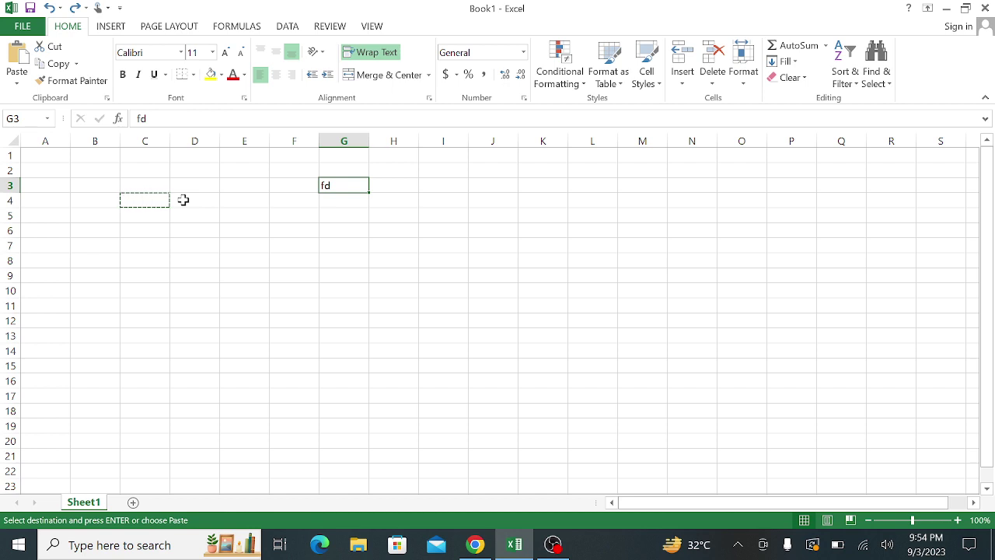
{"action": "key", "text": "ctrl+z"}
{"action": "key", "text": "ctrl+y"}
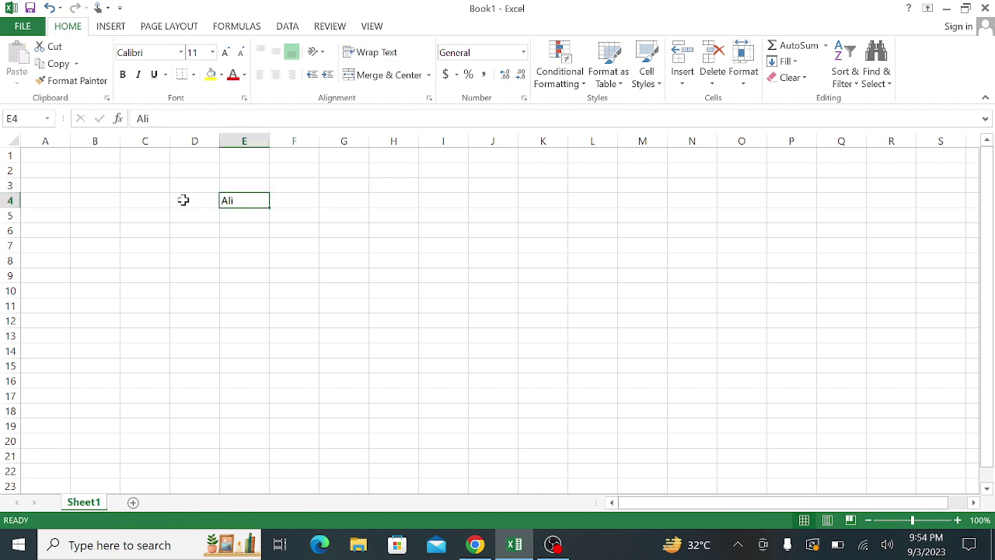
{"action": "key", "text": "ctrl+z"}
- Open the Ctrl+S save page and close it again without saving
{"action": "left_click", "coordinate": [96, 258]}
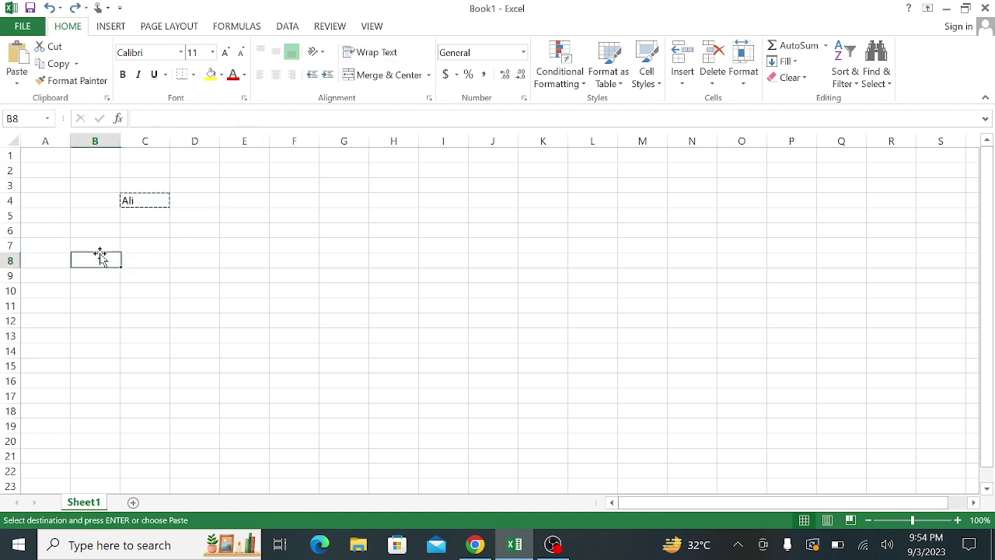
{"action": "key", "text": "ctrl+Up"}
{"action": "left_click", "coordinate": [156, 263]}
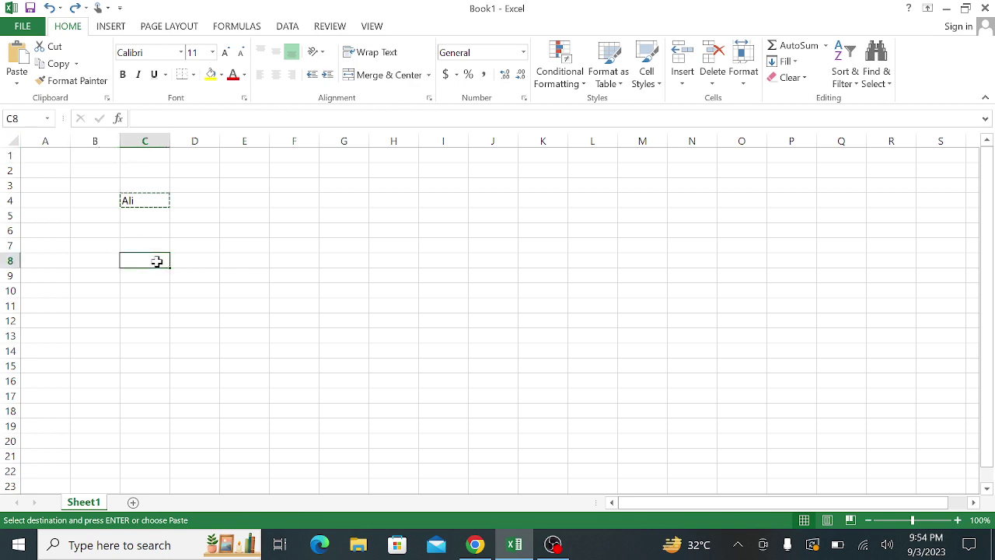
{"action": "key", "text": "ctrl+s"}
{"action": "left_click", "coordinate": [26, 25]}
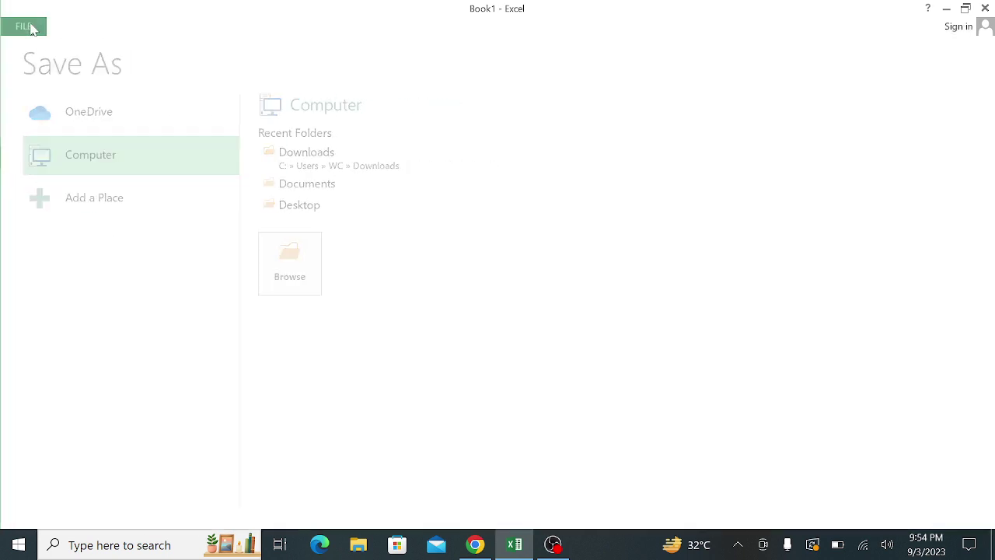
- Copy Ali from C4 and paste it back into C4 using the default paste option
{"action": "left_click", "coordinate": [131, 200]}
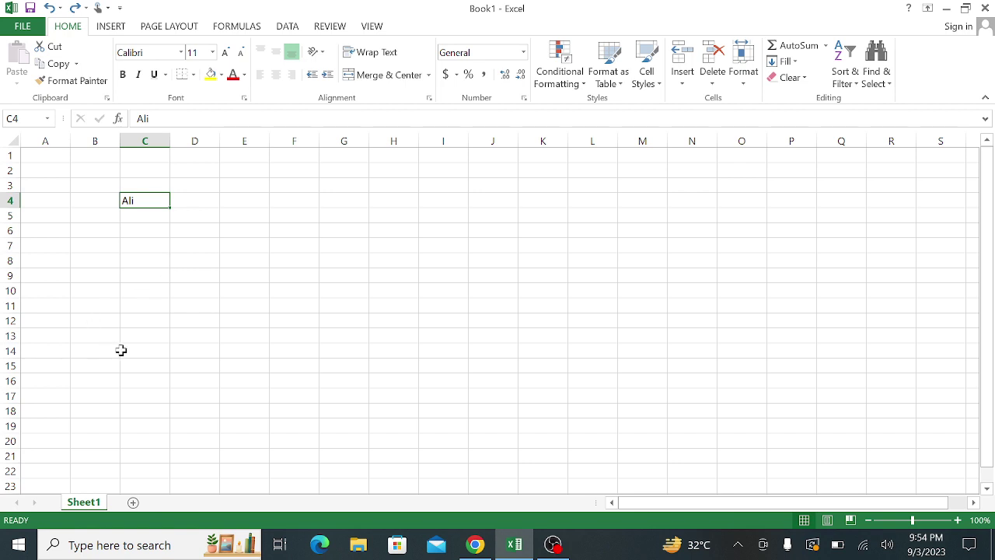
{"action": "left_click", "coordinate": [58, 63]}
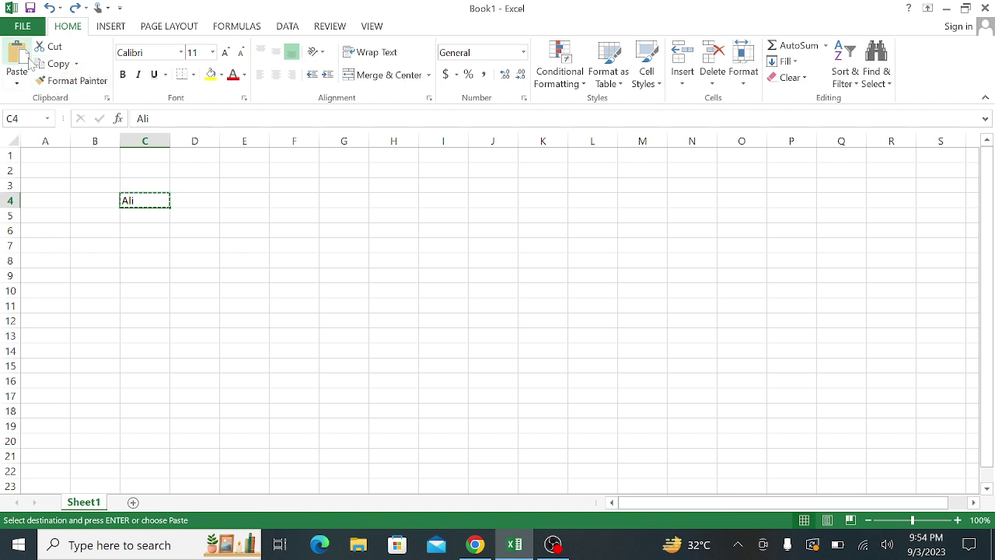
{"action": "left_click", "coordinate": [23, 57]}
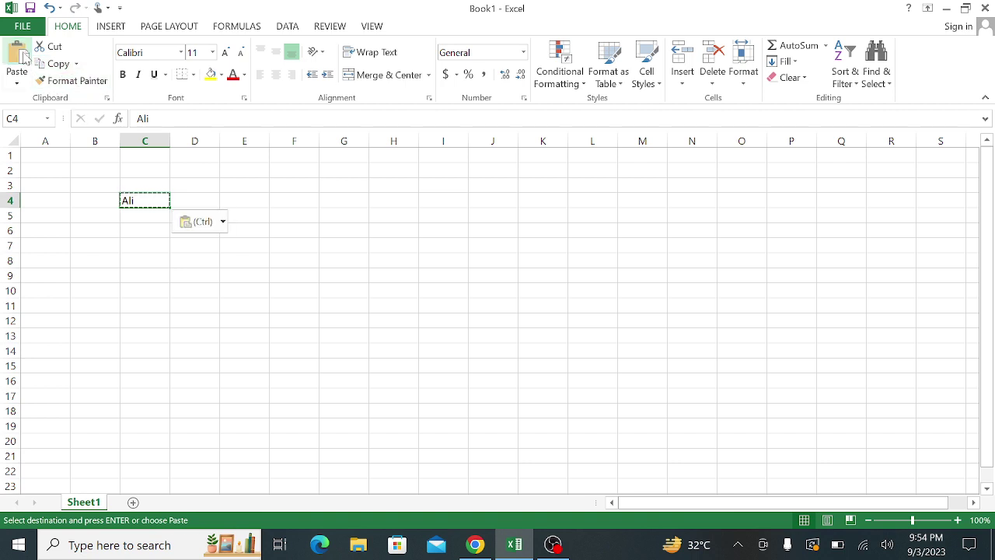
{"action": "left_click", "coordinate": [17, 78]}
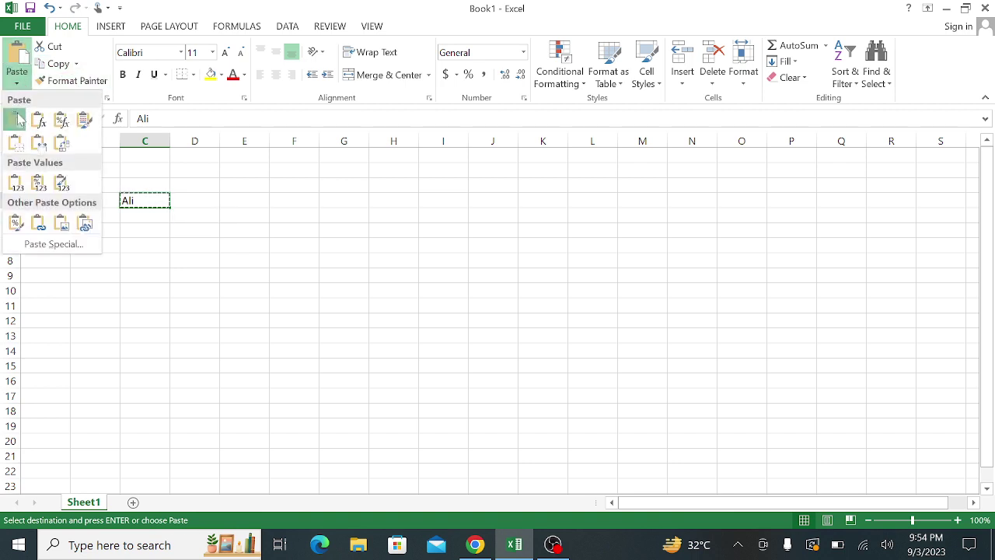
{"action": "left_click", "coordinate": [17, 118]}
{"action": "left_click", "coordinate": [223, 223]}
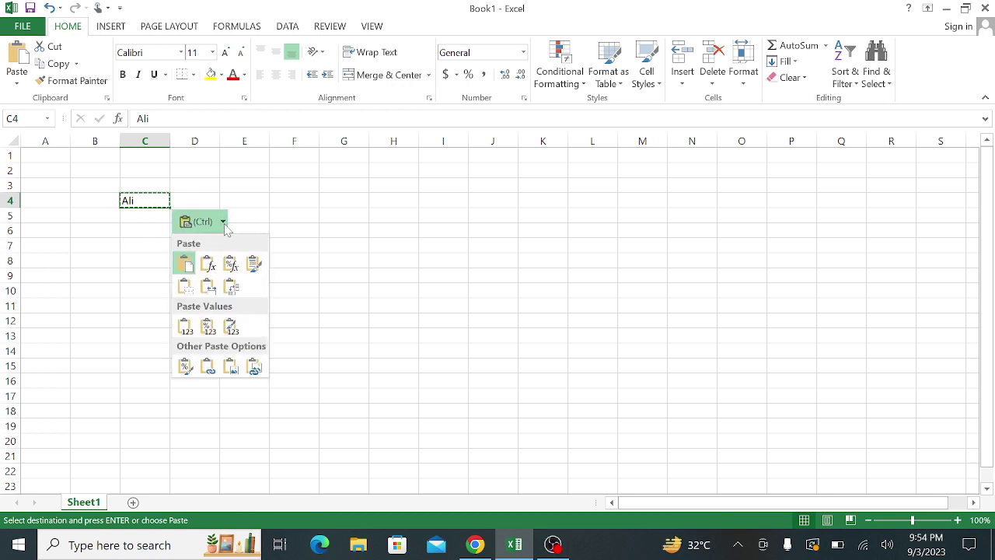
{"action": "left_click", "coordinate": [199, 269]}
{"action": "left_click_drag", "start_coordinate": [200, 271], "coordinate": [199, 264]}
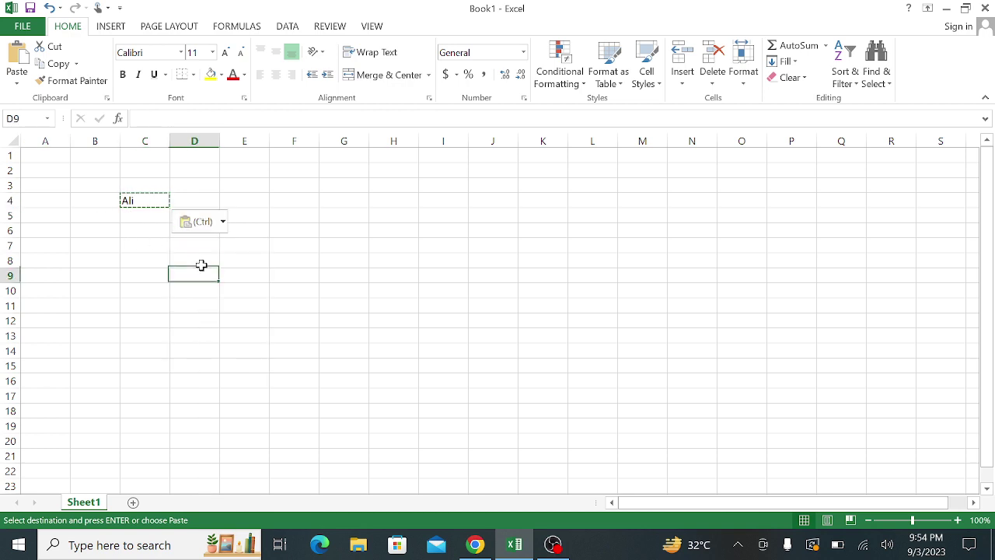
- Paste Ali into C5, C6, C7 and C8, then make cell C9 bold
{"action": "left_click", "coordinate": [144, 217]}
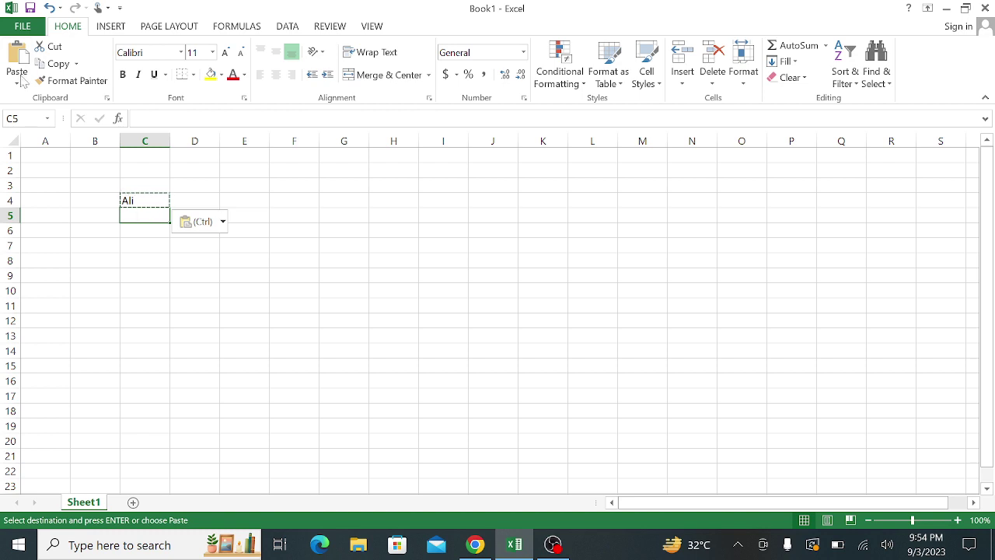
{"action": "left_click", "coordinate": [15, 53]}
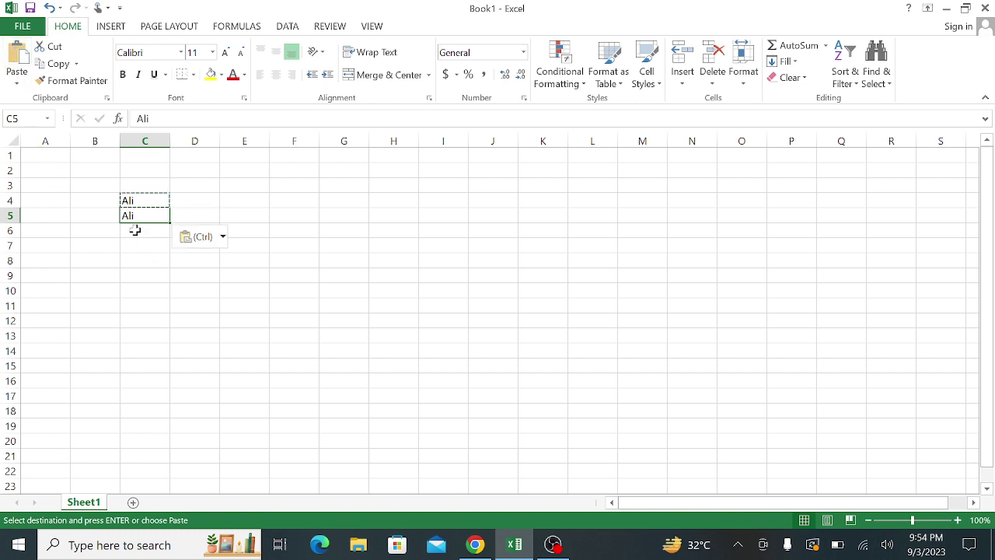
{"action": "left_click", "coordinate": [135, 230]}
{"action": "left_click", "coordinate": [16, 53]}
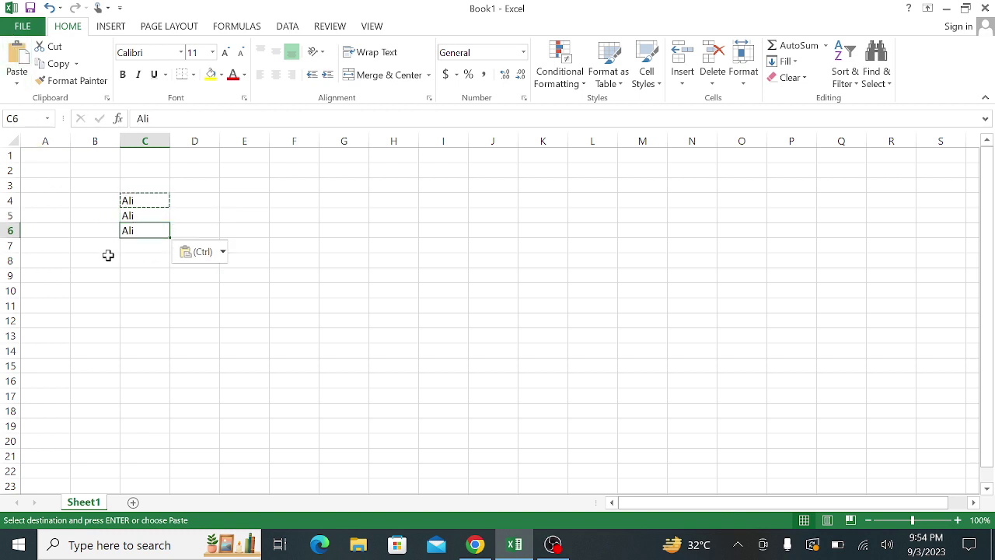
{"action": "left_click", "coordinate": [133, 251]}
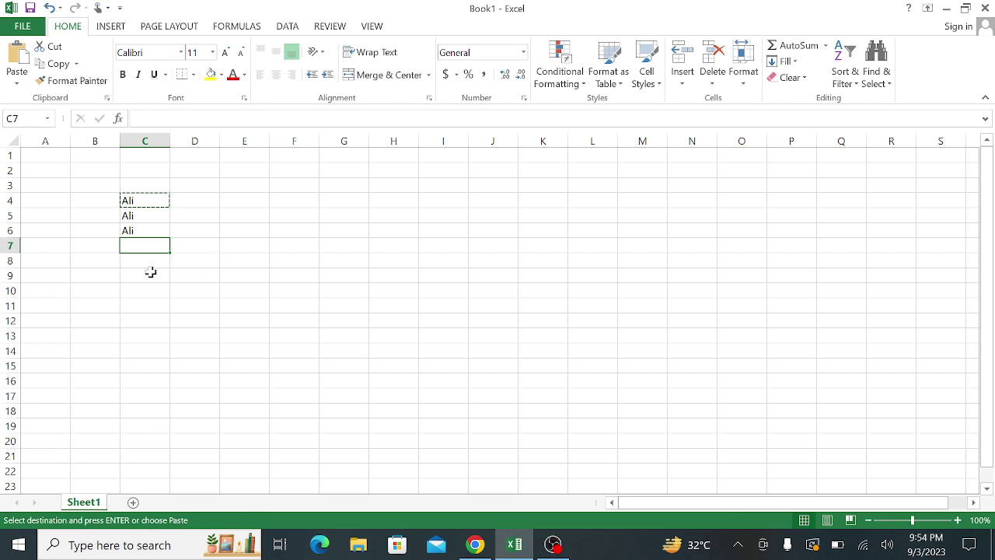
{"action": "key", "text": "ctrl+v"}
{"action": "key", "text": "Down"}
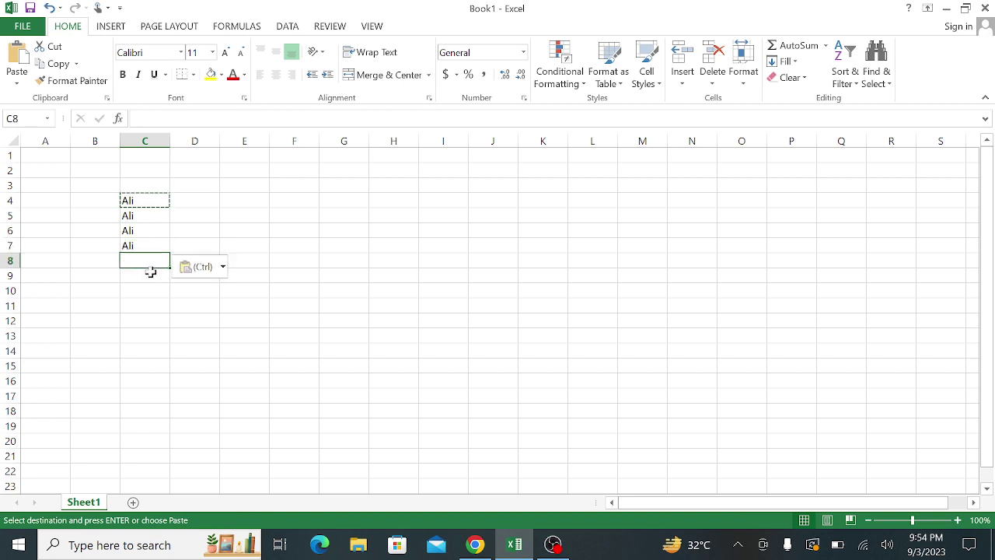
{"action": "key", "text": "ctrl+v"}
{"action": "key", "text": "Down"}
{"action": "key", "text": "Escape"}
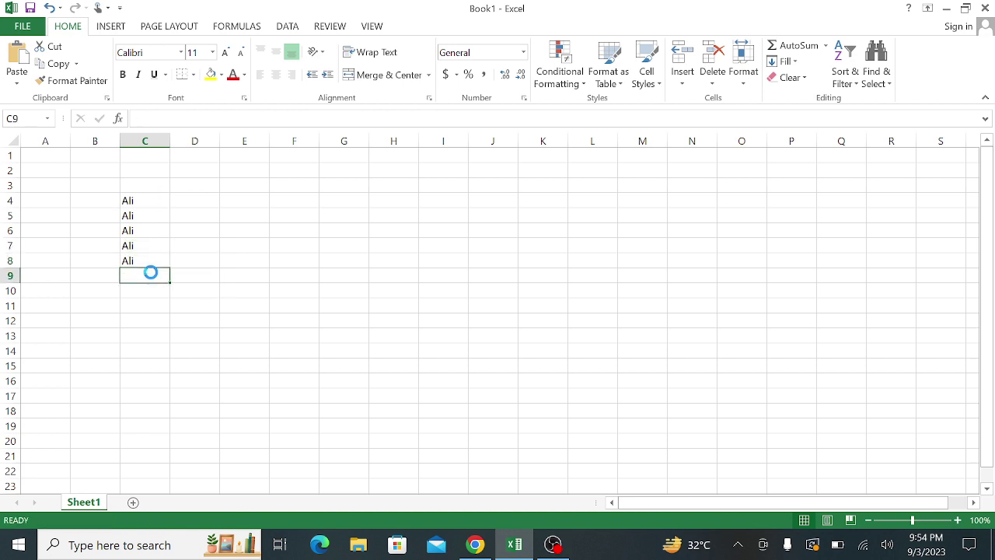
{"action": "key", "text": "ctrl+b"}
{"action": "left_click", "coordinate": [160, 248]}
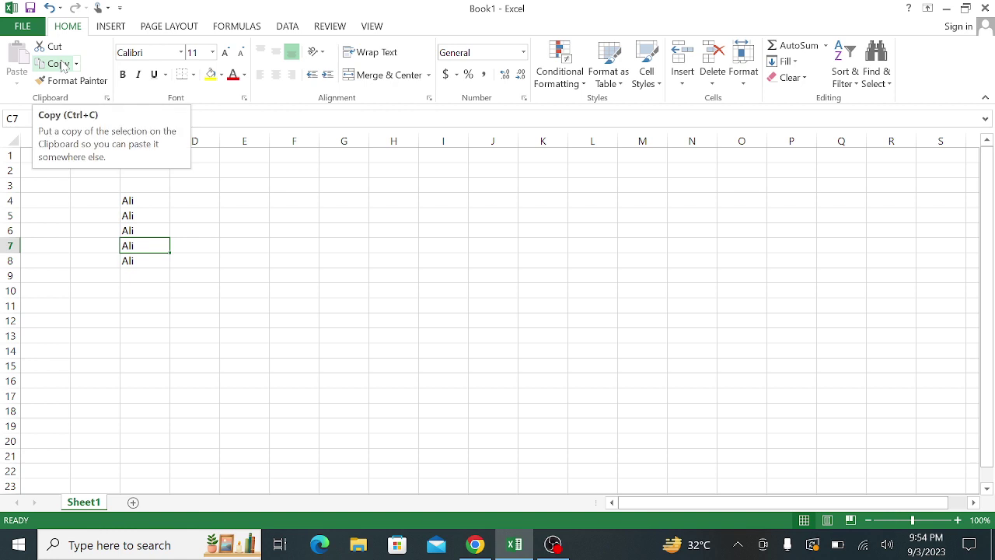
{"action": "left_click", "coordinate": [202, 231]}
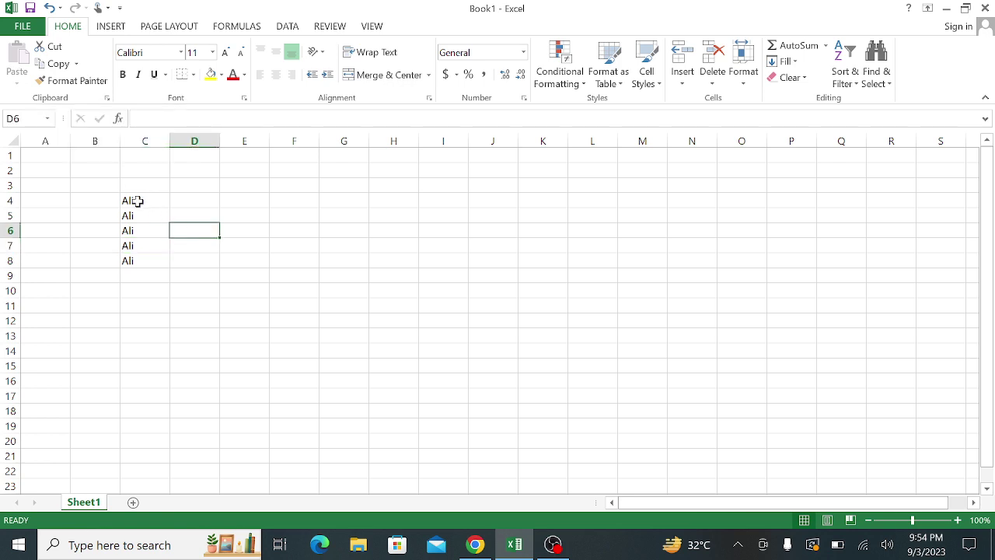
{"action": "left_click", "coordinate": [137, 200]}
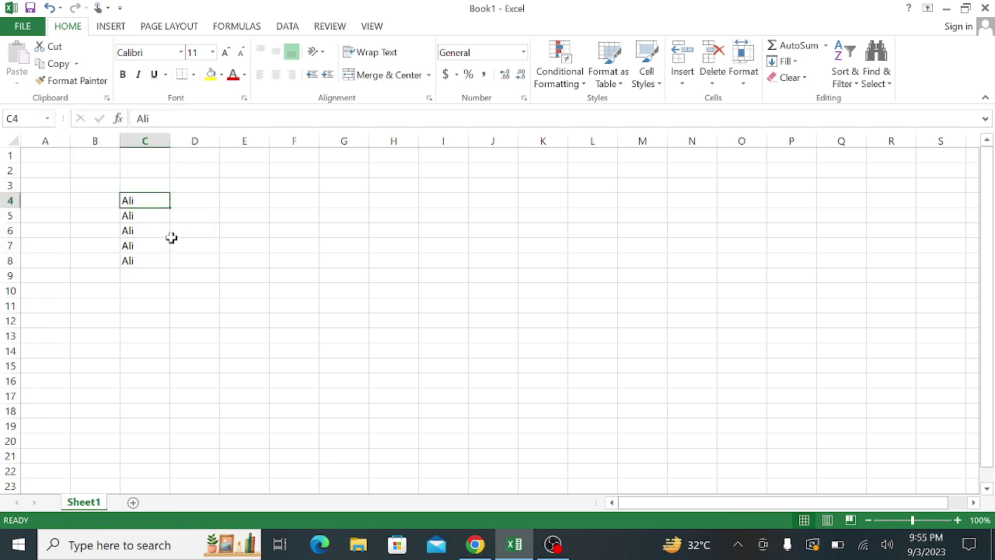
{"action": "left_click", "coordinate": [148, 214]}
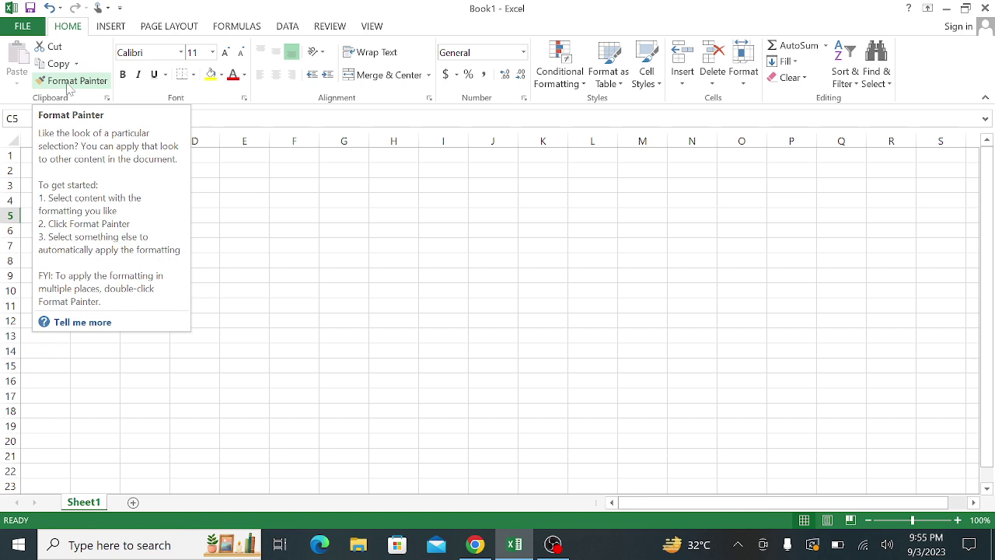
{"action": "left_click", "coordinate": [256, 205]}
{"action": "left_click", "coordinate": [193, 197]}
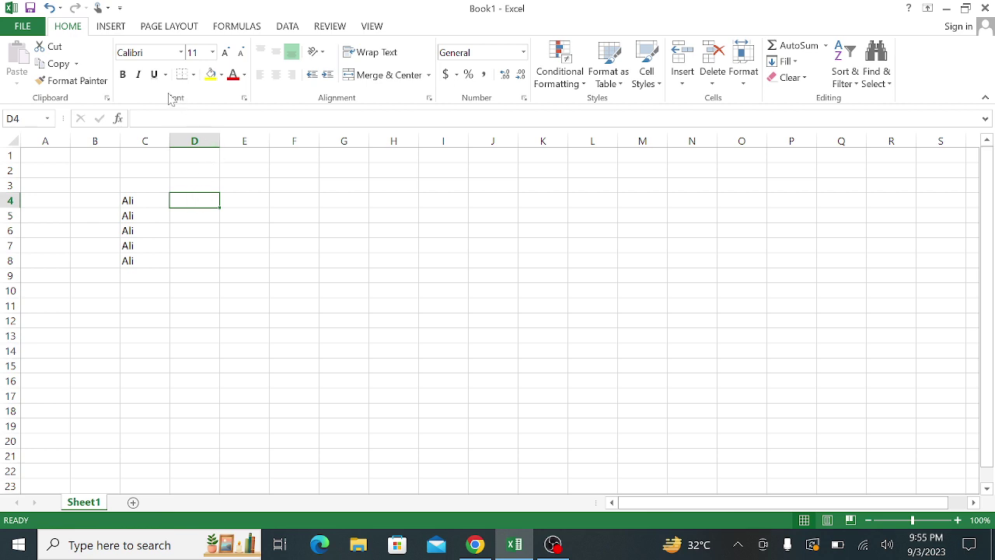
- Browse the font list and close it without changing the font
{"action": "left_click", "coordinate": [181, 53]}
{"action": "scroll", "coordinate": [160, 237], "scroll_direction": "down", "scroll_amount": 3}
{"action": "scroll", "coordinate": [160, 237], "scroll_direction": "down", "scroll_amount": 5}
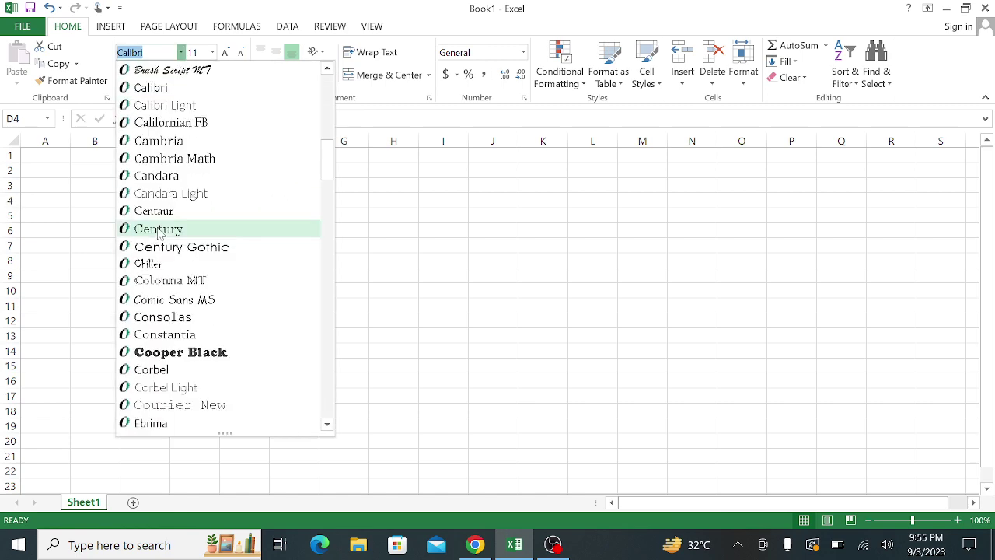
{"action": "scroll", "coordinate": [160, 237], "scroll_direction": "down", "scroll_amount": 5}
{"action": "scroll", "coordinate": [160, 237], "scroll_direction": "down", "scroll_amount": 5}
{"action": "scroll", "coordinate": [159, 233], "scroll_direction": "down", "scroll_amount": 5}
{"action": "scroll", "coordinate": [159, 233], "scroll_direction": "down", "scroll_amount": 10}
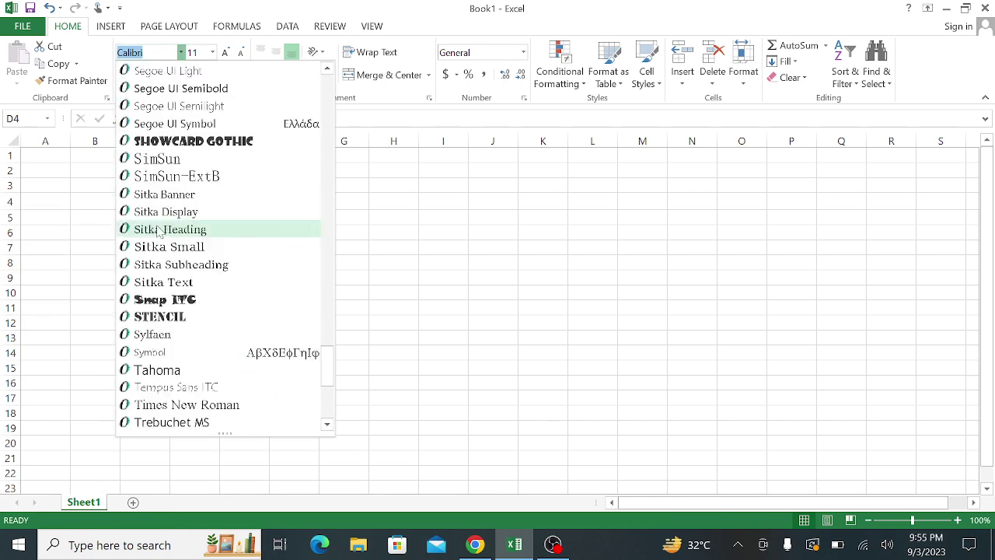
{"action": "scroll", "coordinate": [159, 233], "scroll_direction": "down", "scroll_amount": 7}
{"action": "key", "text": "Escape"}
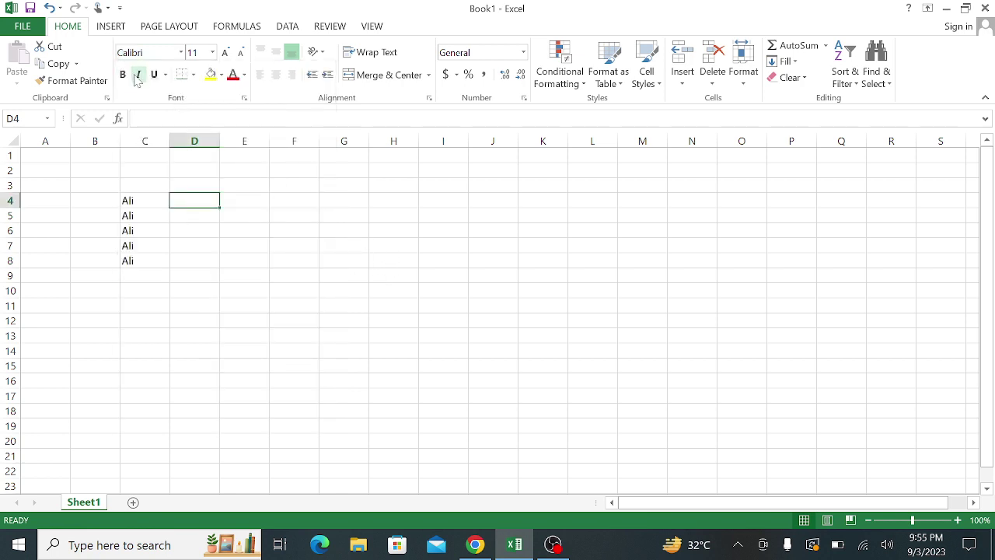
- Make the Ali in C4 bold, italic and underlined
{"action": "left_click", "coordinate": [123, 200]}
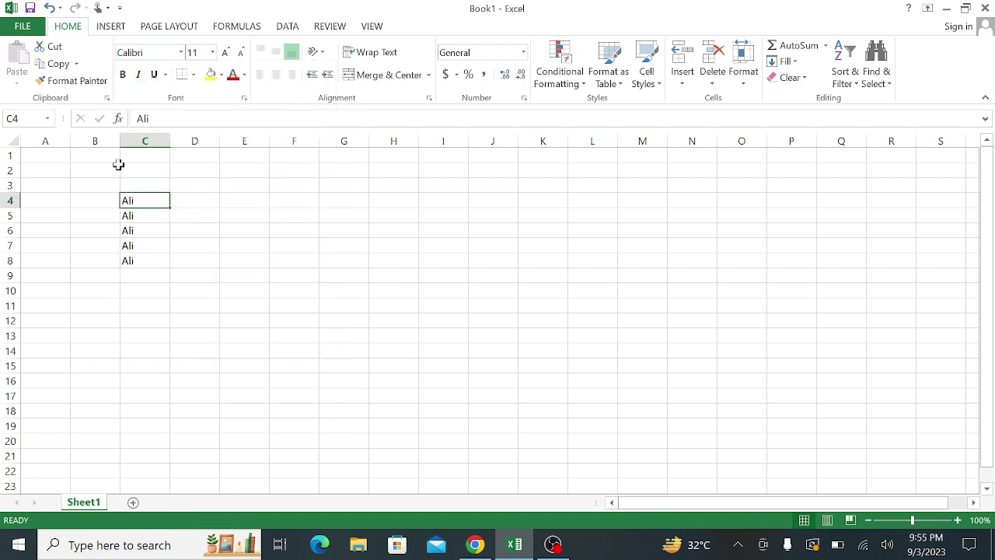
{"action": "left_click", "coordinate": [122, 74]}
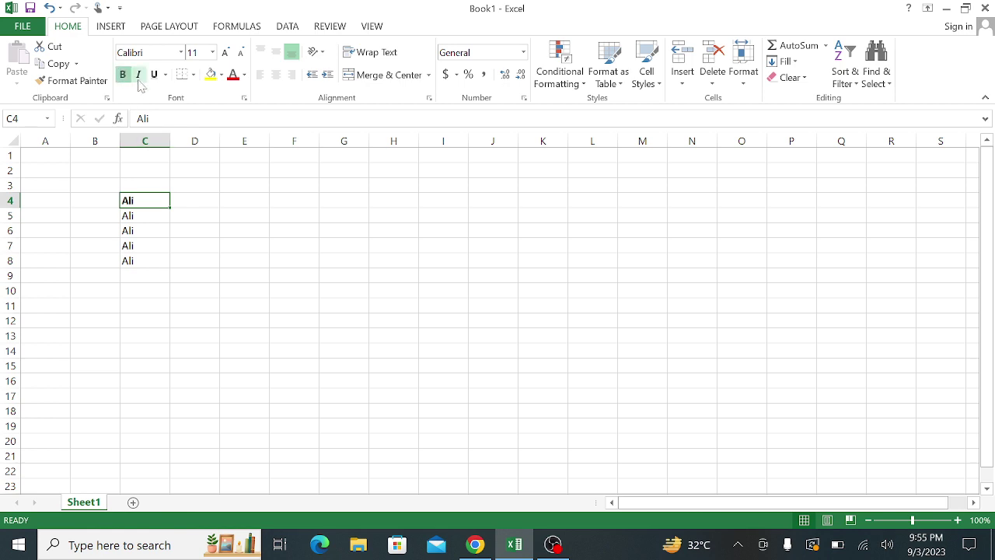
{"action": "left_click", "coordinate": [138, 75]}
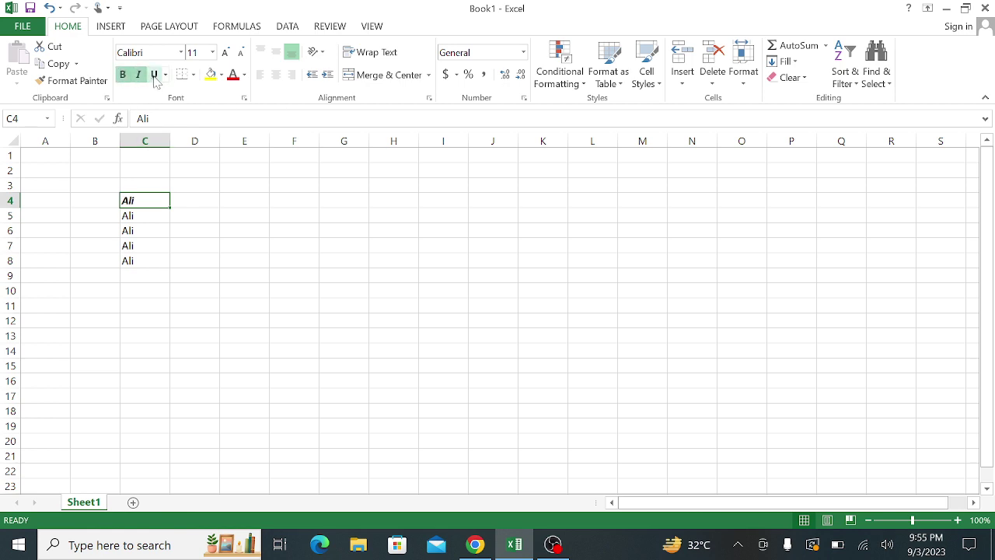
{"action": "left_click", "coordinate": [154, 74]}
{"action": "left_click", "coordinate": [156, 304]}
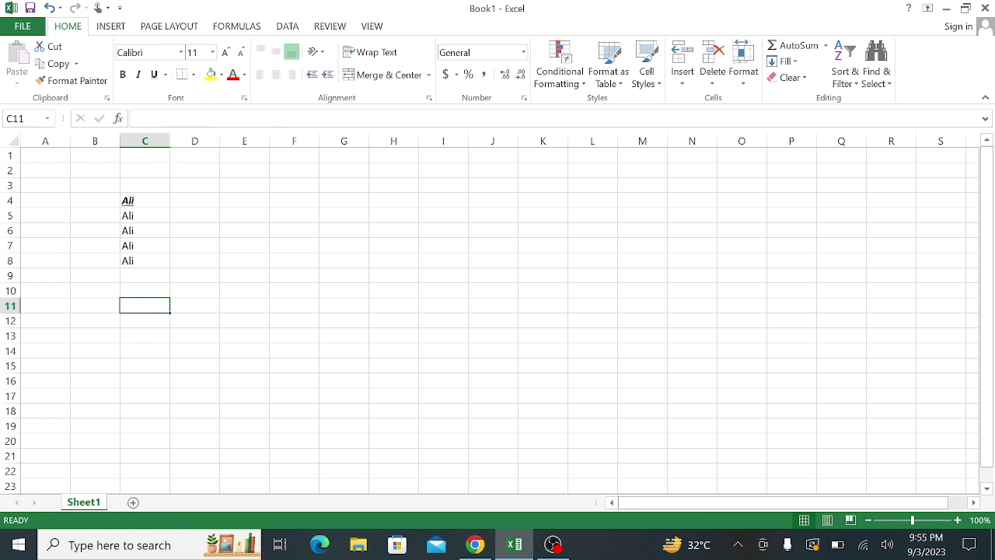
{"action": "left_click", "coordinate": [189, 237]}
{"action": "left_click", "coordinate": [143, 199]}
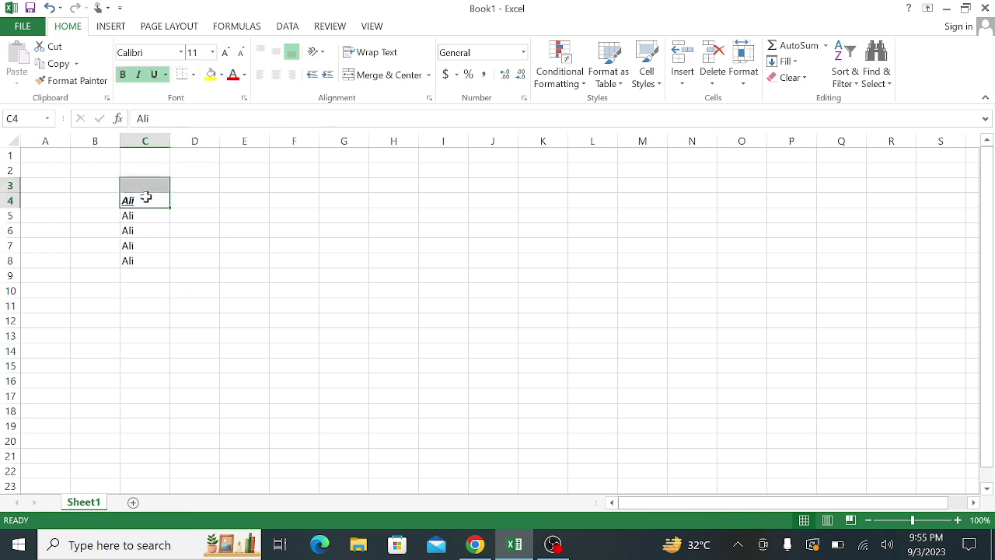
- Put a thick box border around the Ali entries in C4:C8
{"action": "left_click", "coordinate": [194, 75]}
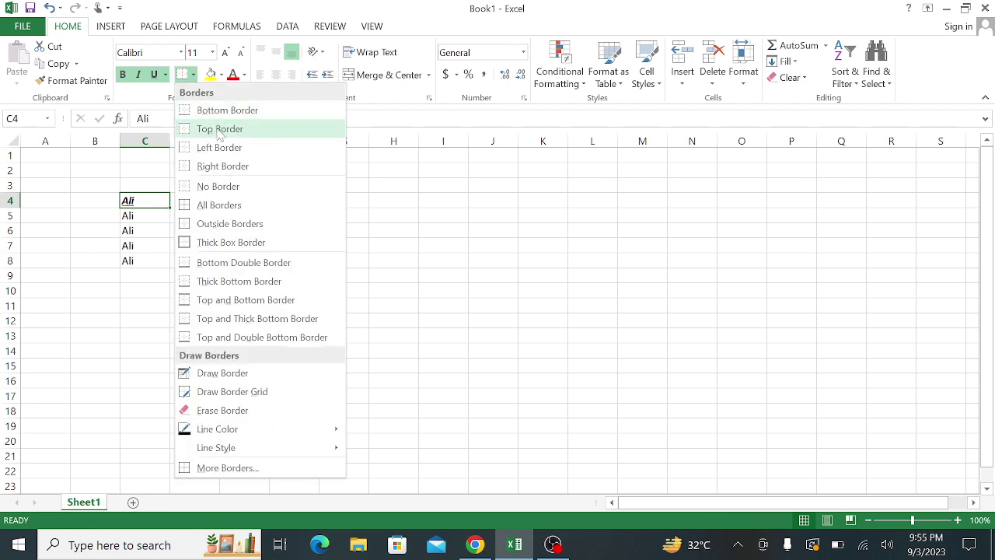
{"action": "left_click", "coordinate": [224, 186]}
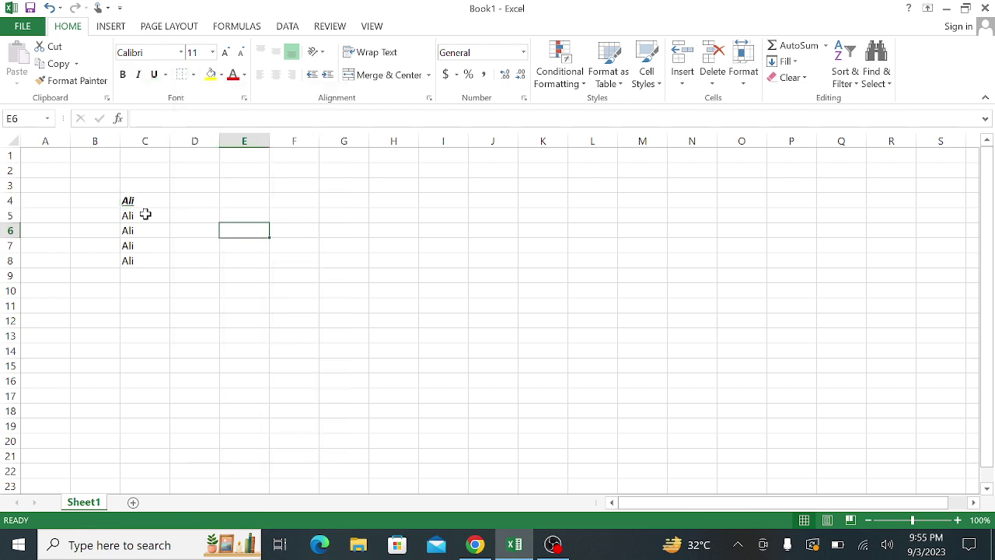
{"action": "left_click_drag", "start_coordinate": [130, 201], "coordinate": [132, 257]}
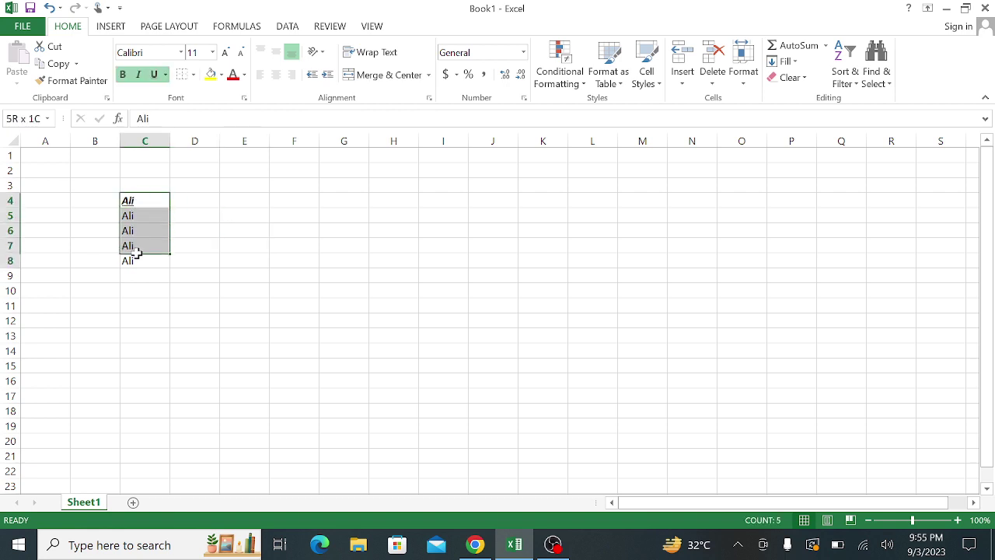
{"action": "left_click", "coordinate": [194, 75]}
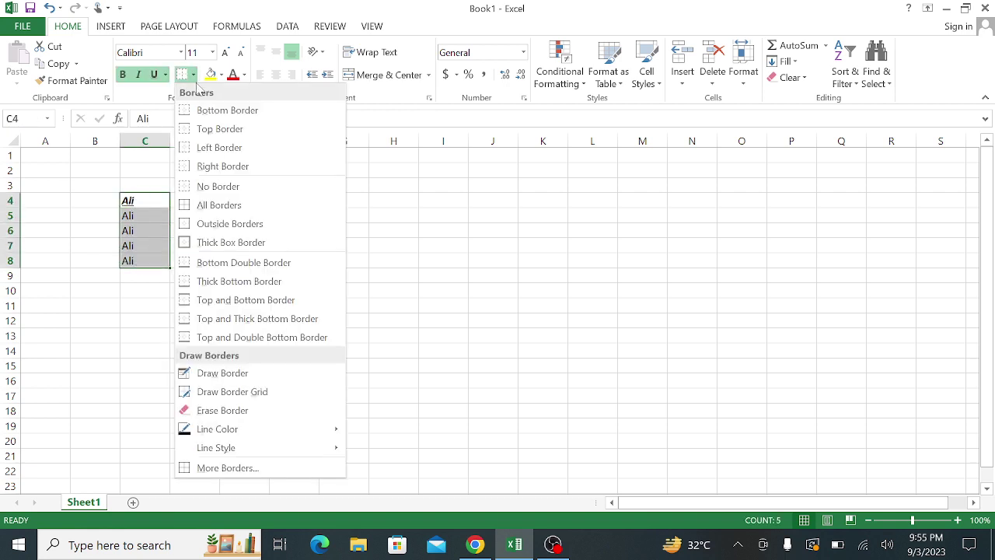
{"action": "left_click", "coordinate": [204, 243]}
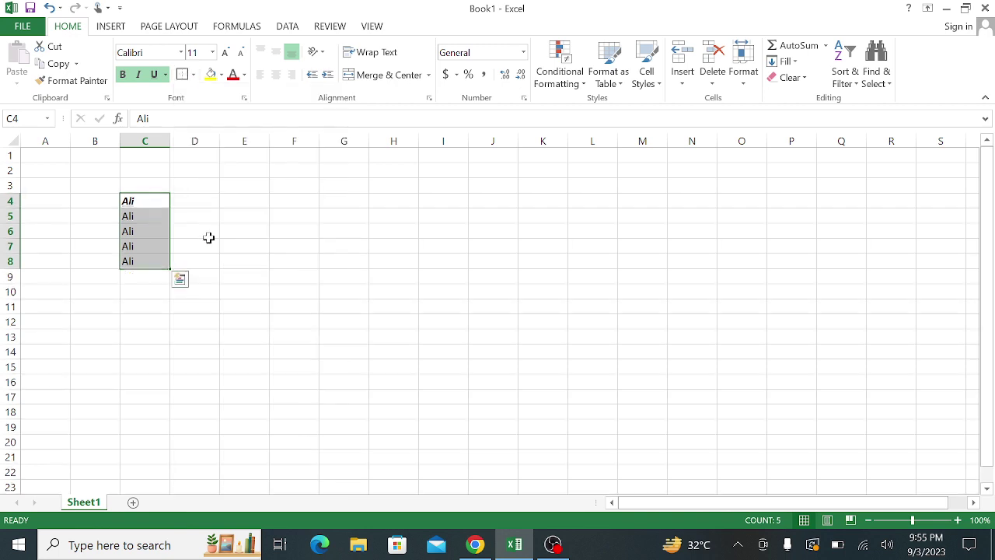
{"action": "left_click", "coordinate": [205, 233]}
{"action": "left_click", "coordinate": [257, 281]}
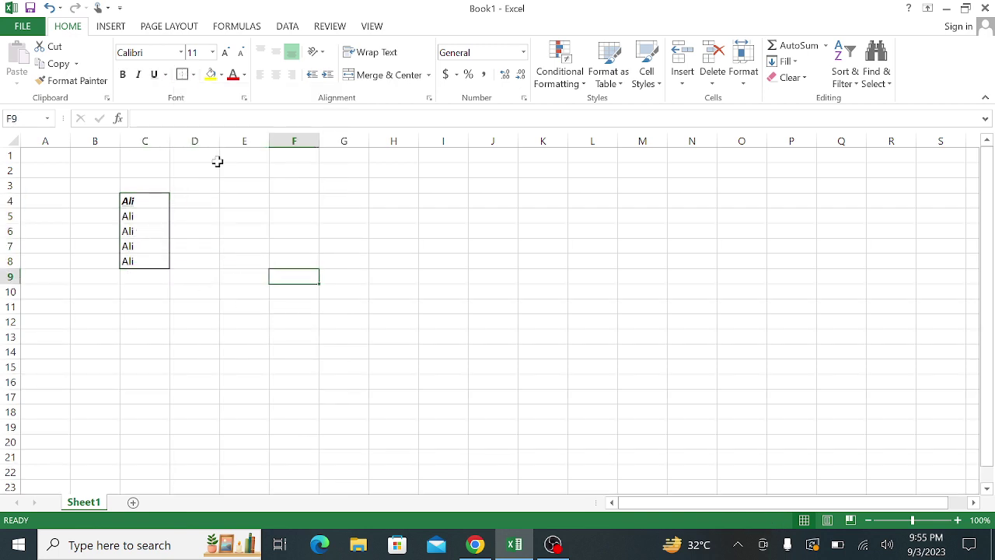
- Remove all borders from C4:C8
{"action": "left_click", "coordinate": [151, 199]}
{"action": "left_click_drag", "start_coordinate": [156, 222], "coordinate": [160, 260]}
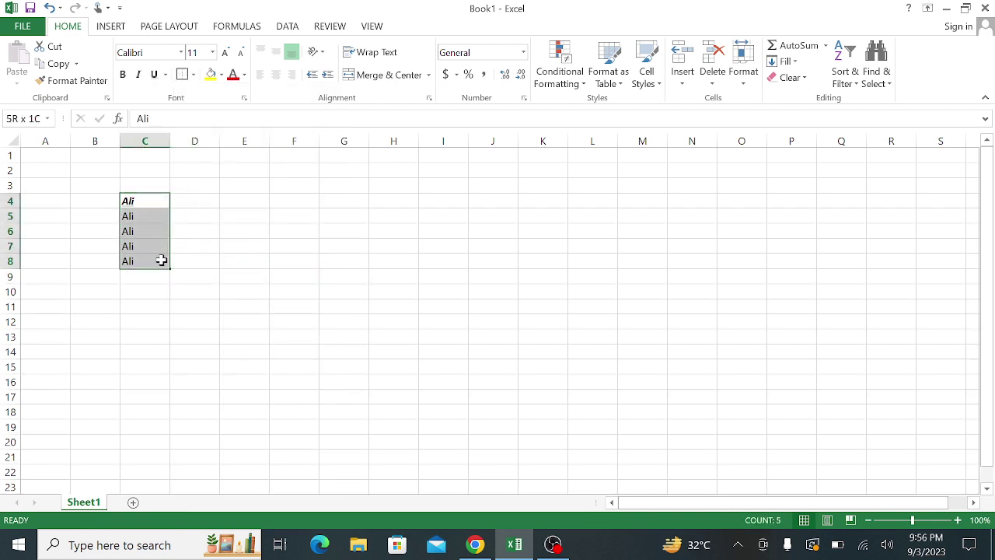
{"action": "left_click", "coordinate": [192, 75]}
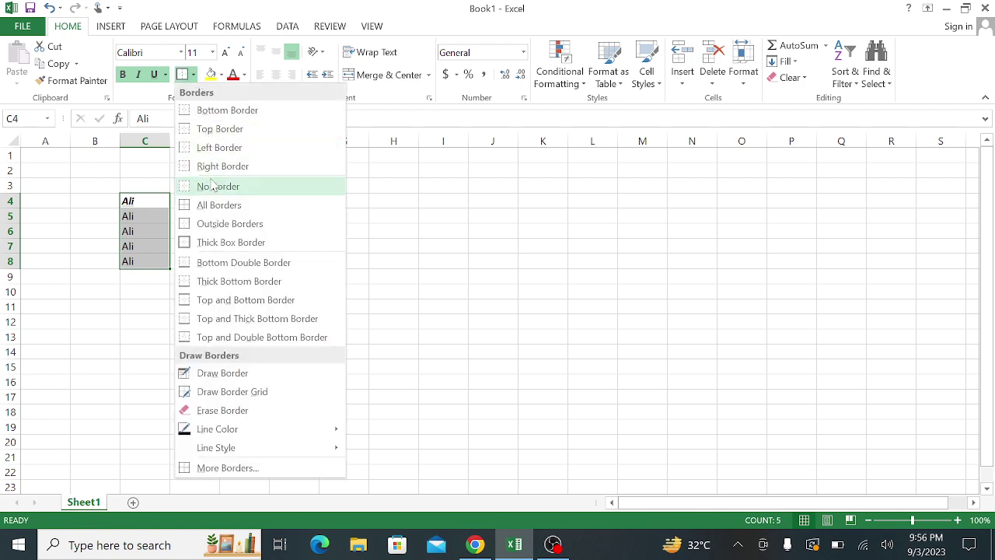
{"action": "left_click", "coordinate": [216, 187]}
{"action": "left_click", "coordinate": [303, 247]}
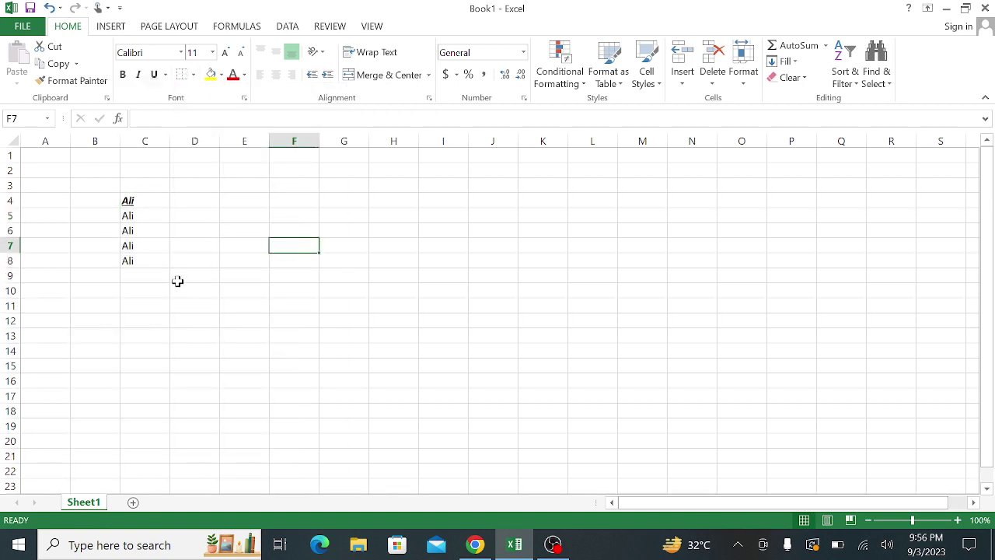
- Add a top border to C4:C8
{"action": "left_click_drag", "start_coordinate": [143, 203], "coordinate": [147, 256]}
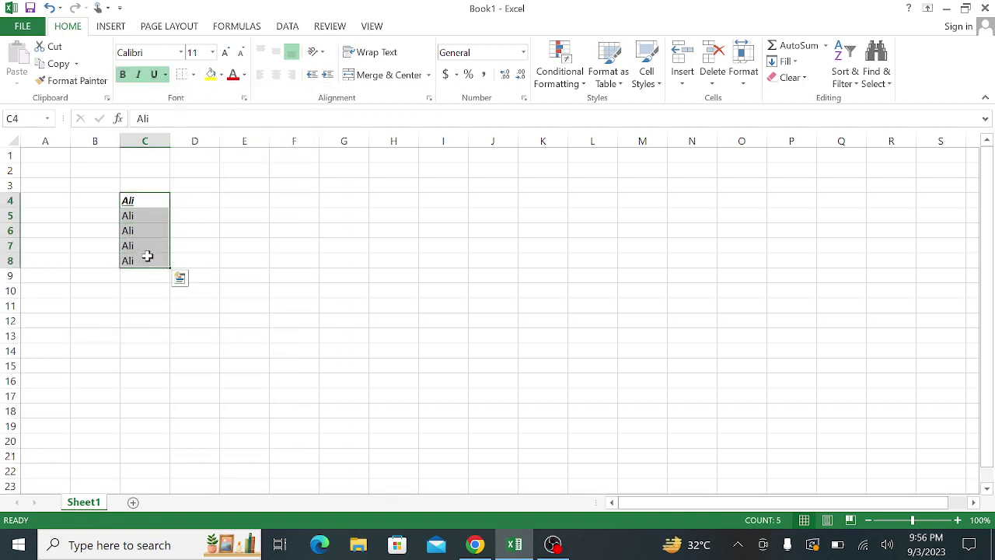
{"action": "left_click", "coordinate": [194, 78]}
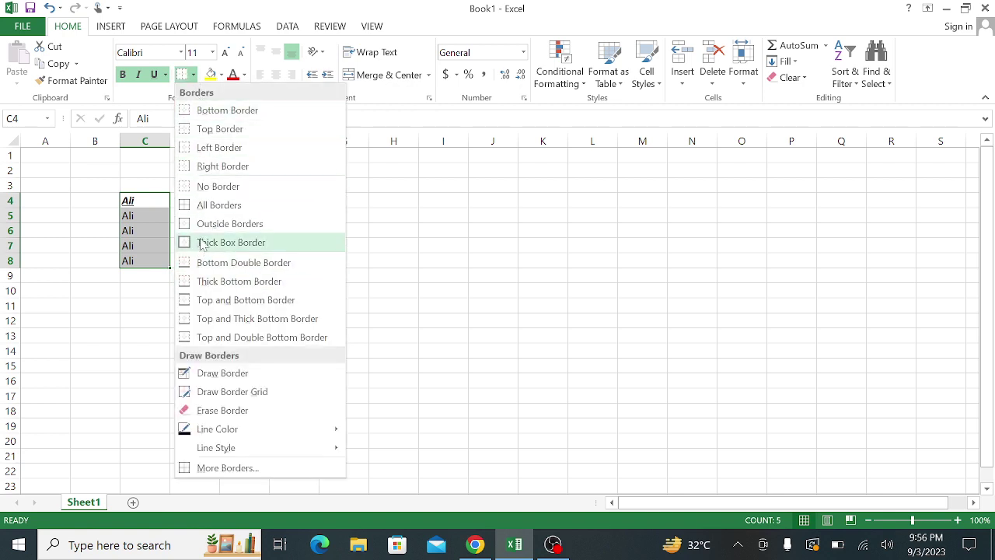
{"action": "left_click", "coordinate": [221, 129]}
{"action": "left_click", "coordinate": [293, 233]}
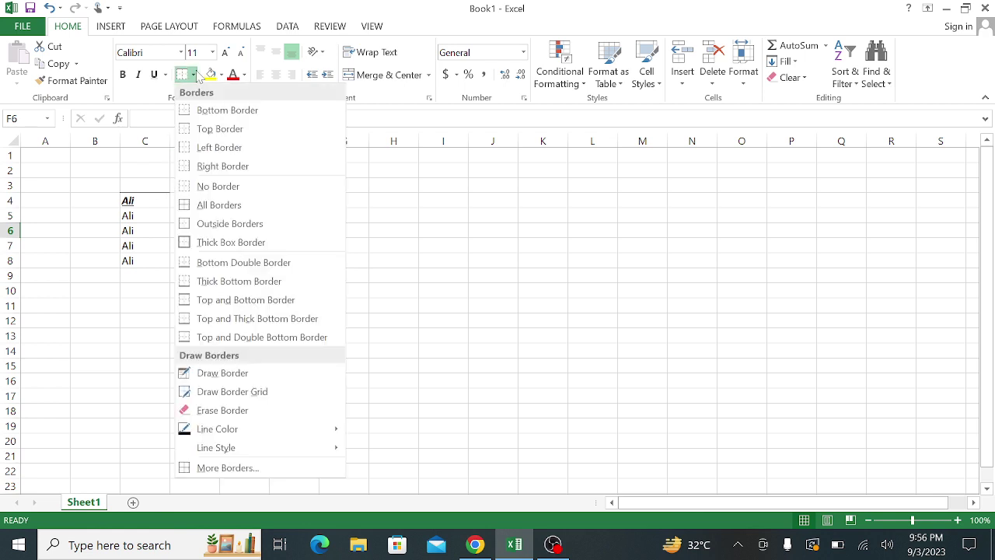
- Put outside borders around cell F6 and around the C4:C8 range
{"action": "left_click", "coordinate": [192, 74]}
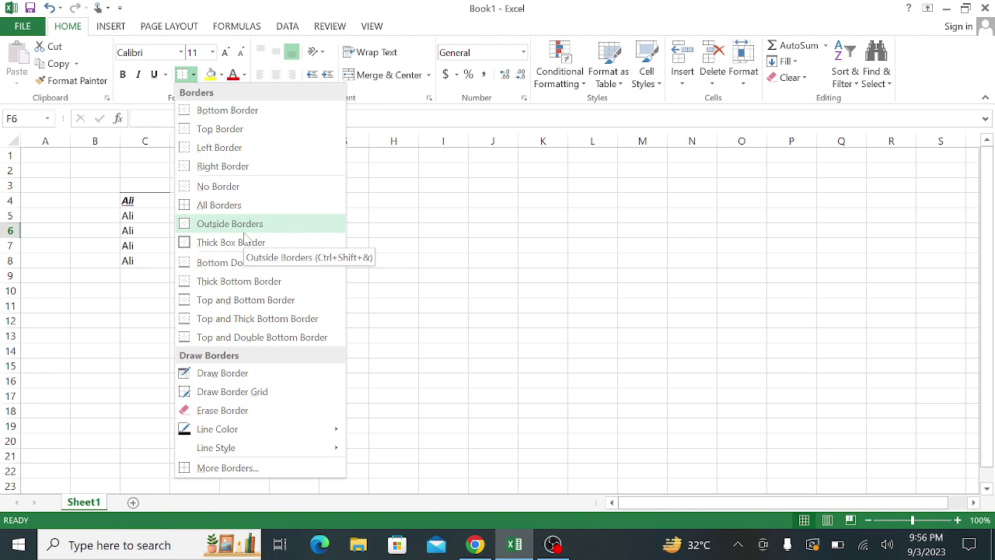
{"action": "left_click", "coordinate": [244, 232]}
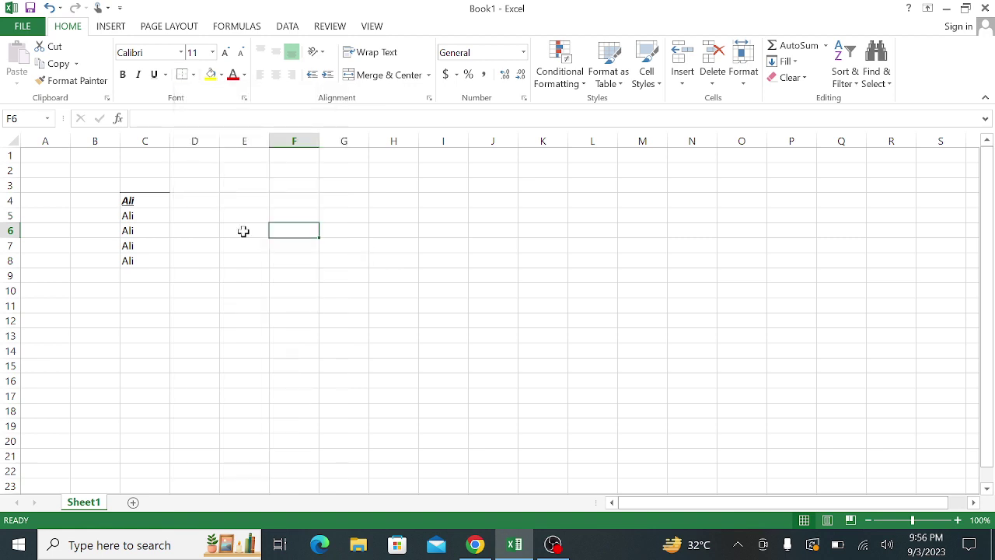
{"action": "left_click_drag", "start_coordinate": [148, 198], "coordinate": [134, 261]}
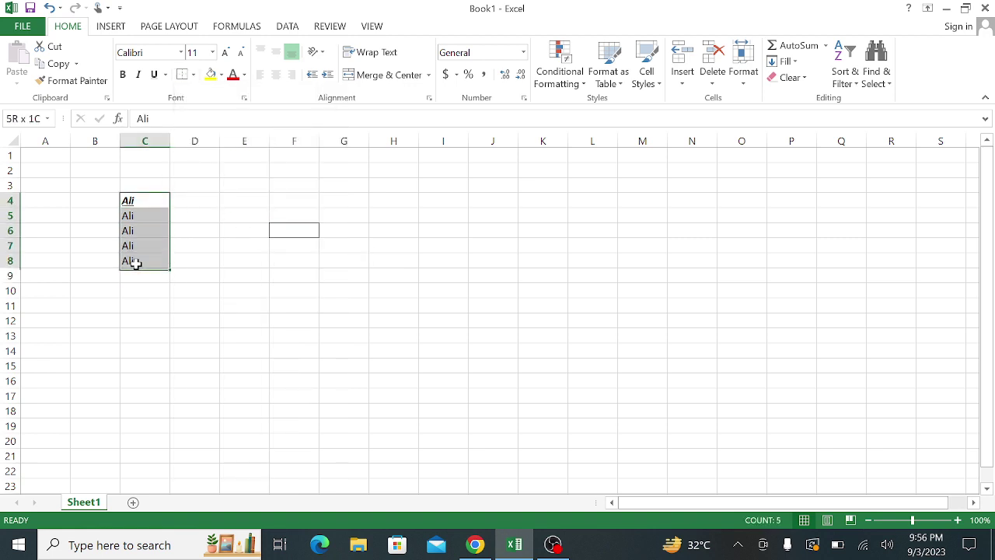
{"action": "left_click", "coordinate": [192, 75]}
{"action": "left_click", "coordinate": [208, 224]}
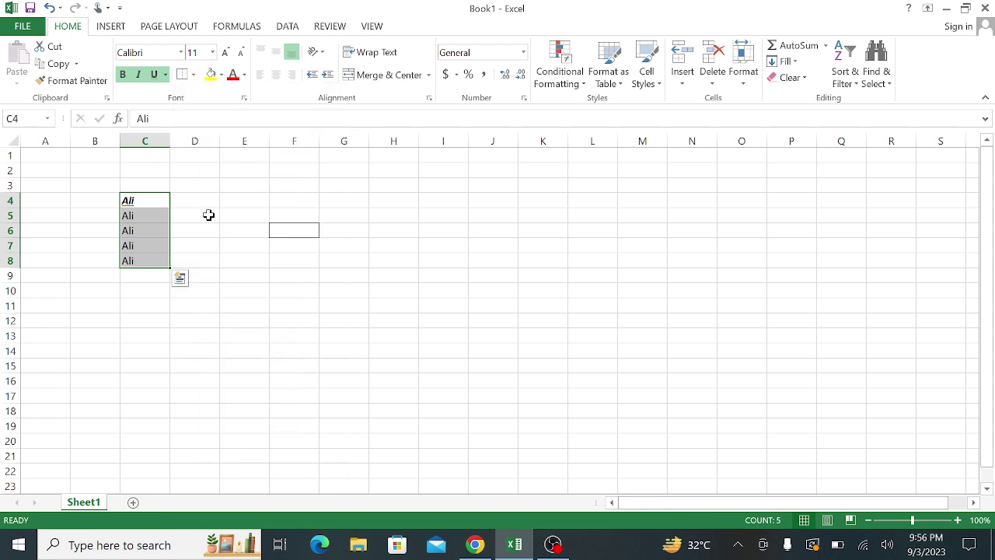
{"action": "left_click", "coordinate": [243, 246]}
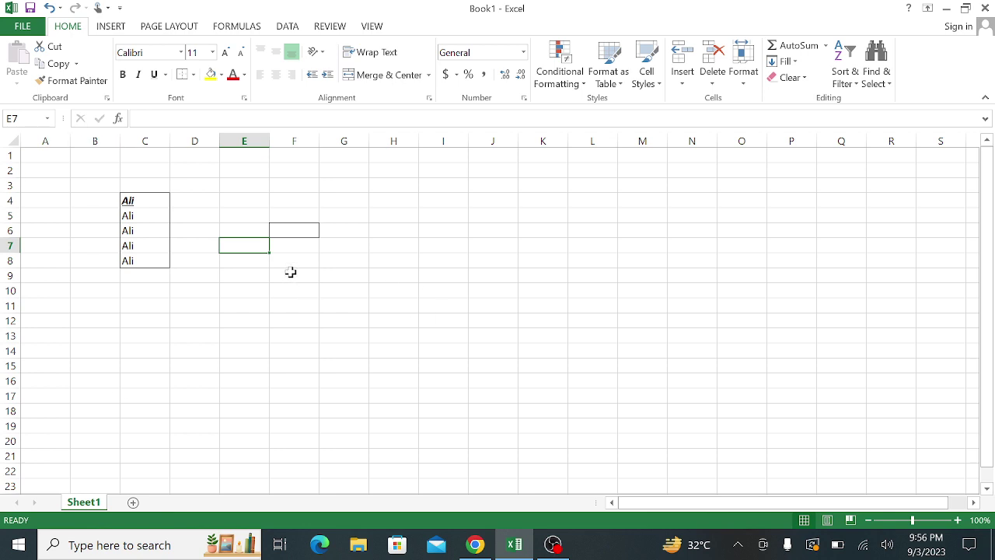
{"action": "left_click", "coordinate": [212, 52]}
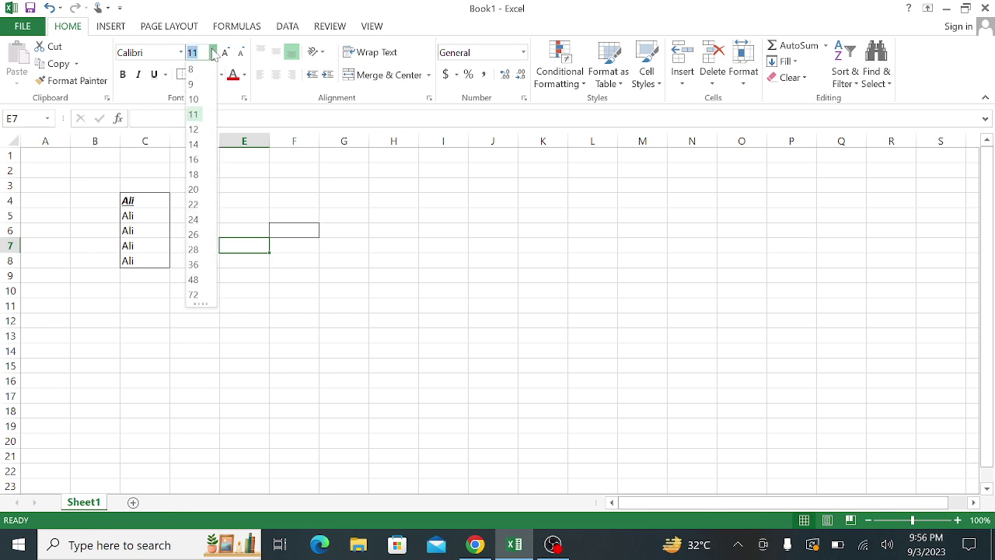
{"action": "mouse_move", "coordinate": [913, 521]}
{"action": "left_mouse_down"}
{"action": "mouse_move", "coordinate": [942, 525]}
{"action": "mouse_move", "coordinate": [914, 528]}
{"action": "left_mouse_up"}
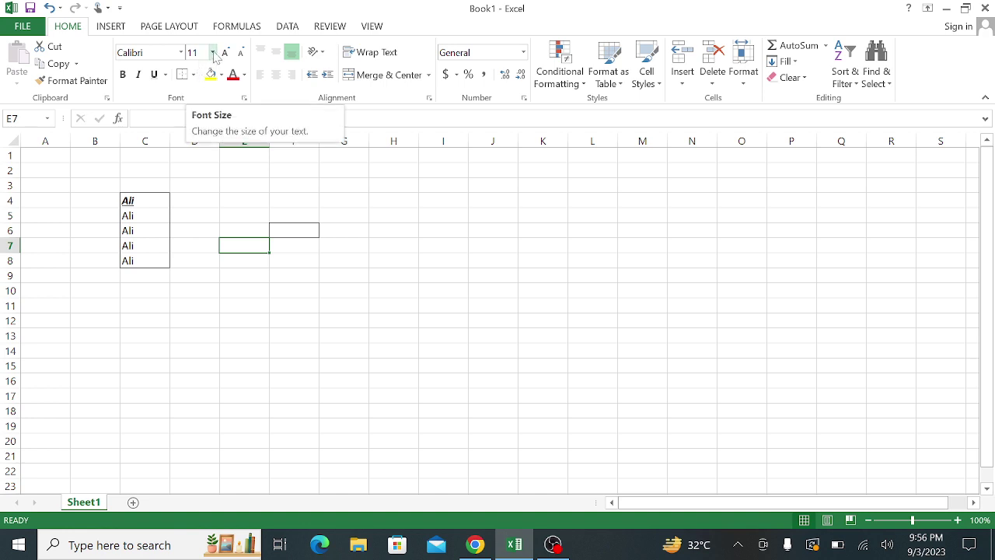
{"action": "left_click", "coordinate": [214, 52]}
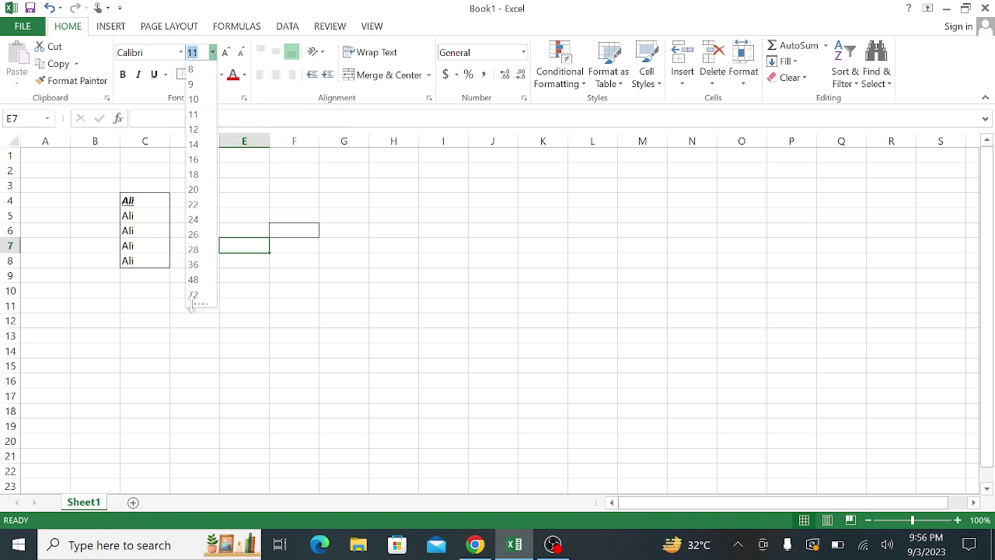
{"action": "left_click", "coordinate": [202, 55]}
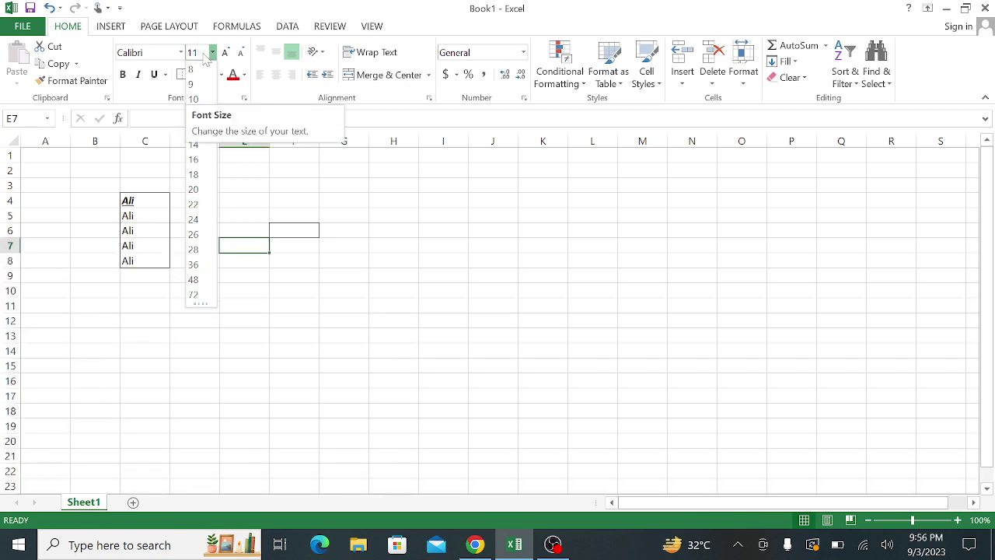
{"action": "type", "text": "8098"}
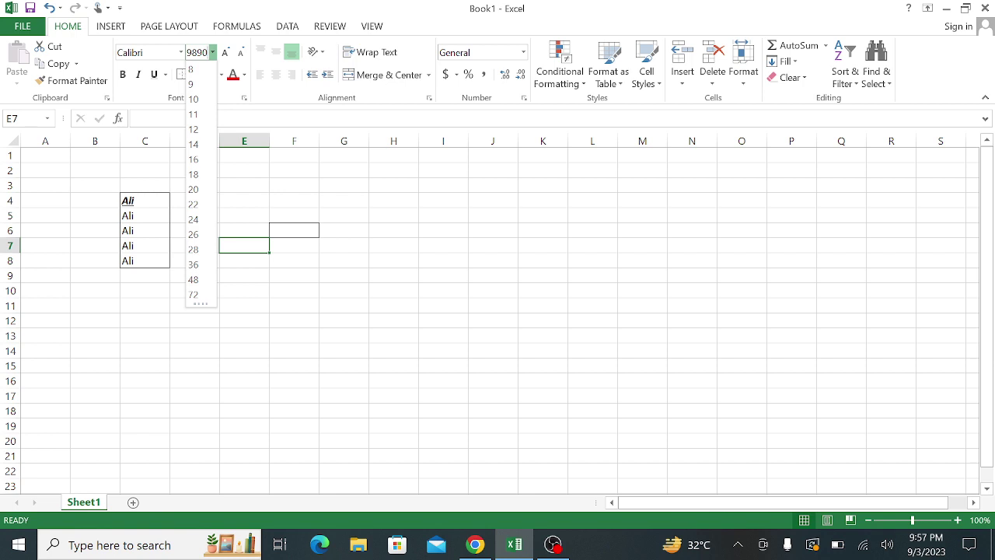
{"action": "key", "text": "Return"}
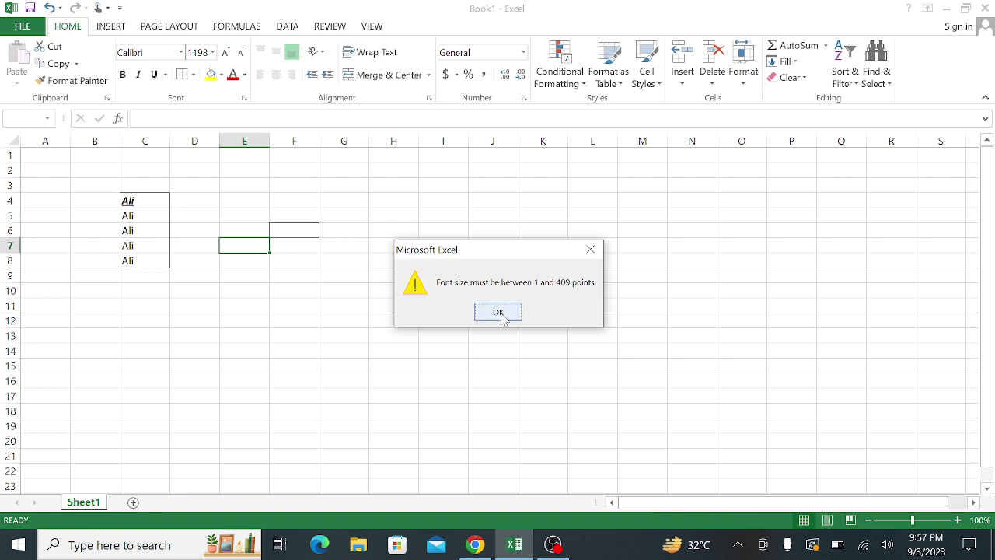
{"action": "left_click", "coordinate": [499, 312]}
{"action": "left_click", "coordinate": [143, 196]}
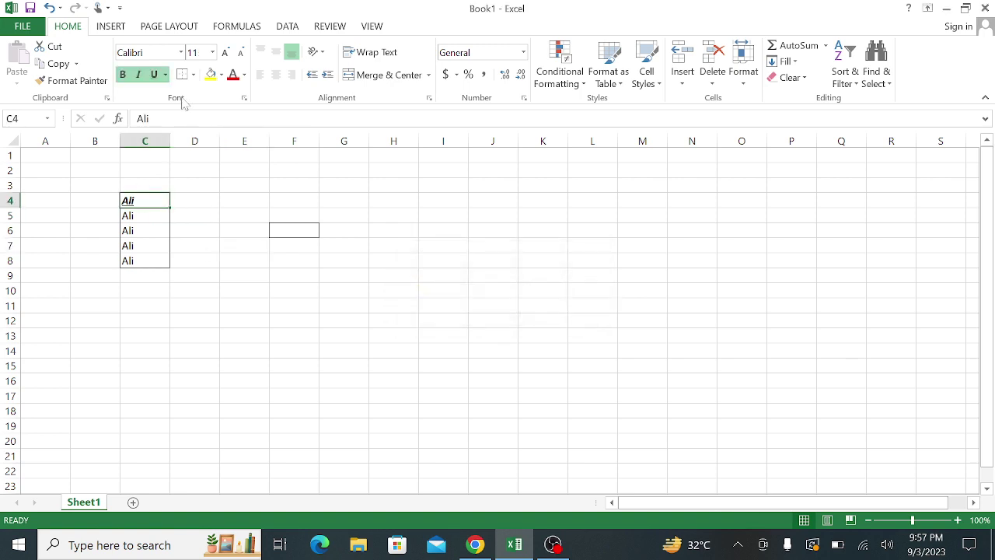
{"action": "left_click_drag", "start_coordinate": [313, 393], "coordinate": [299, 382]}
{"action": "left_click", "coordinate": [212, 53]}
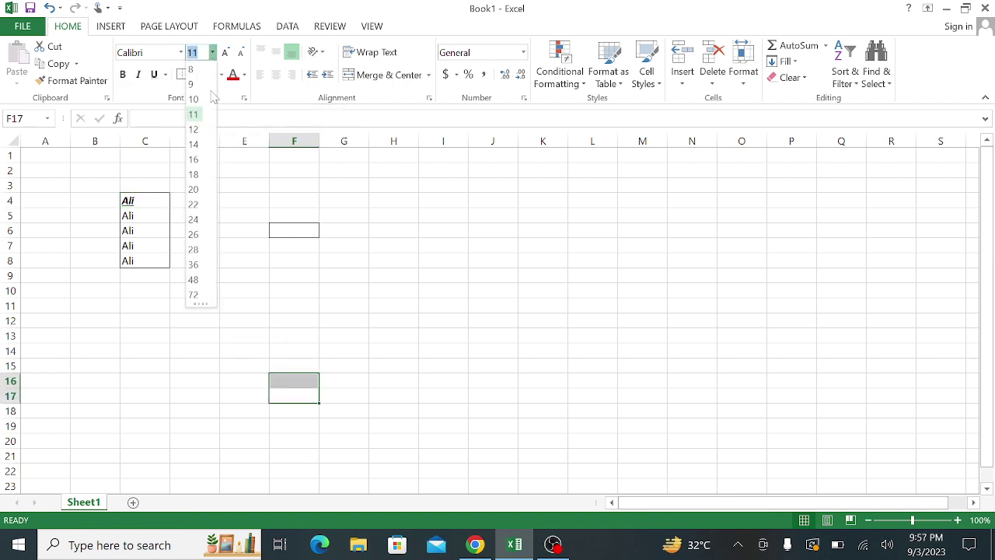
{"action": "left_click", "coordinate": [194, 69]}
{"action": "left_click", "coordinate": [212, 52]}
{"action": "left_click", "coordinate": [197, 53]}
{"action": "type", "text": "409"}
{"action": "key", "text": "Return"}
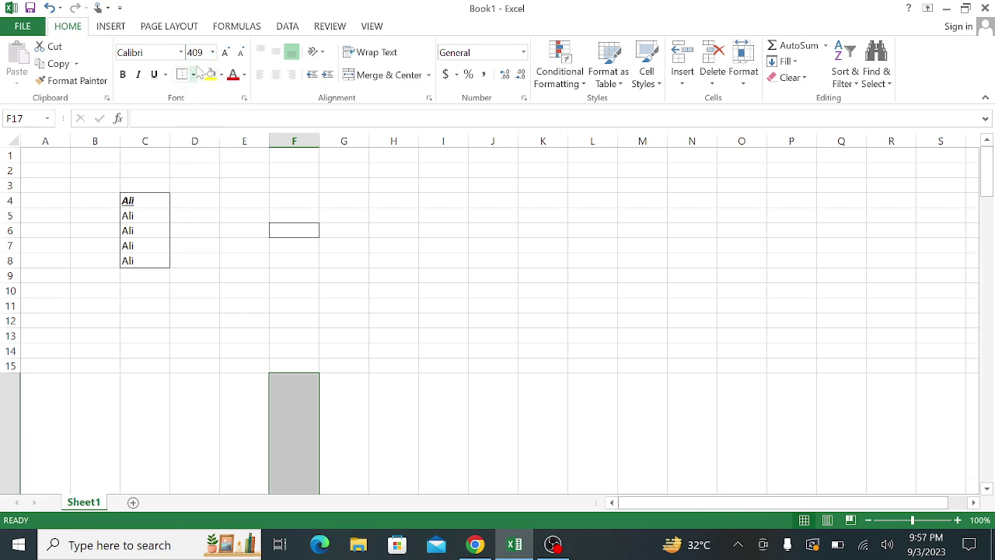
{"action": "left_click", "coordinate": [134, 199]}
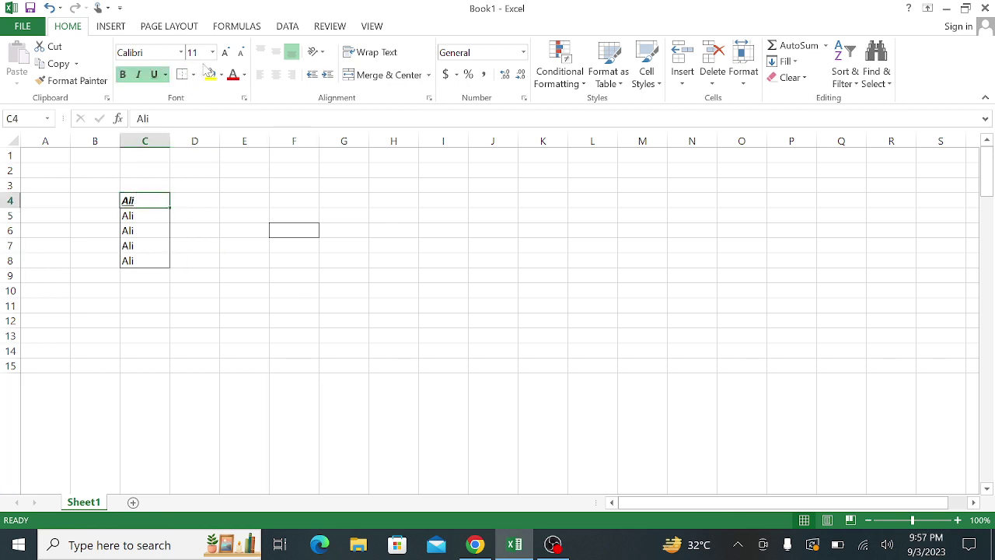
{"action": "left_click", "coordinate": [204, 54]}
{"action": "type", "text": "409"}
{"action": "key", "text": "Return"}
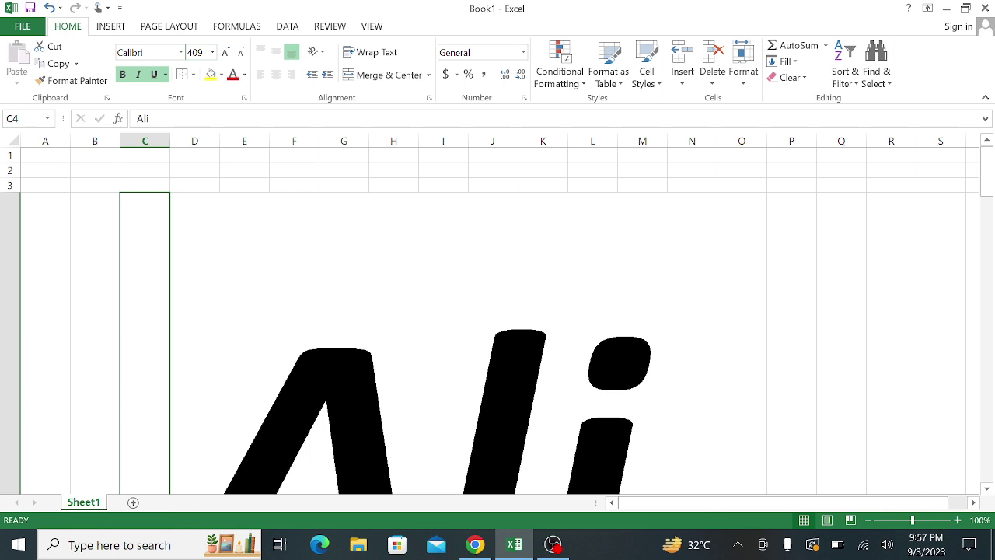
{"action": "scroll", "coordinate": [497, 335], "scroll_direction": "down", "scroll_amount": 3}
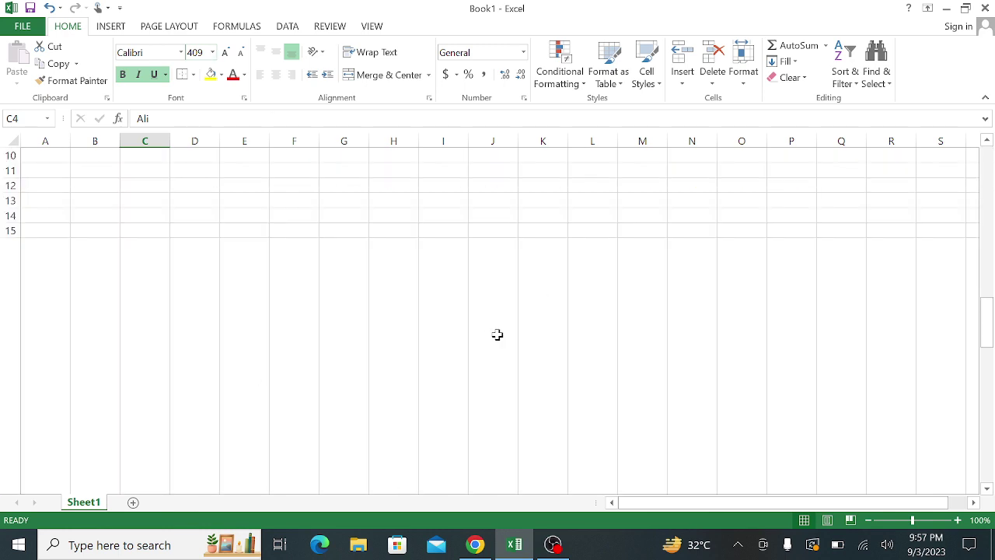
{"action": "scroll", "coordinate": [278, 321], "scroll_direction": "up", "scroll_amount": 3}
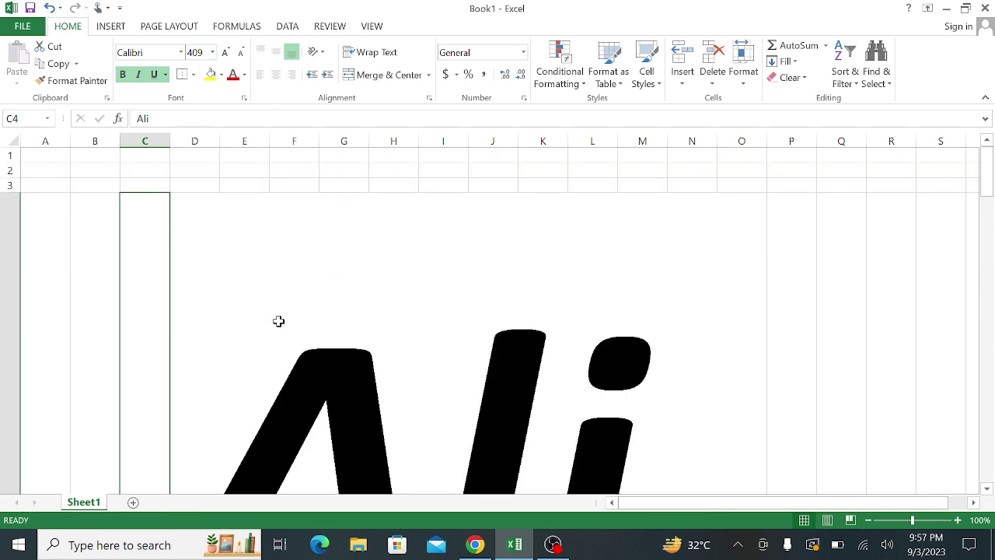
{"action": "key", "text": "ctrl+z"}
{"action": "key", "text": "ctrl+z"}
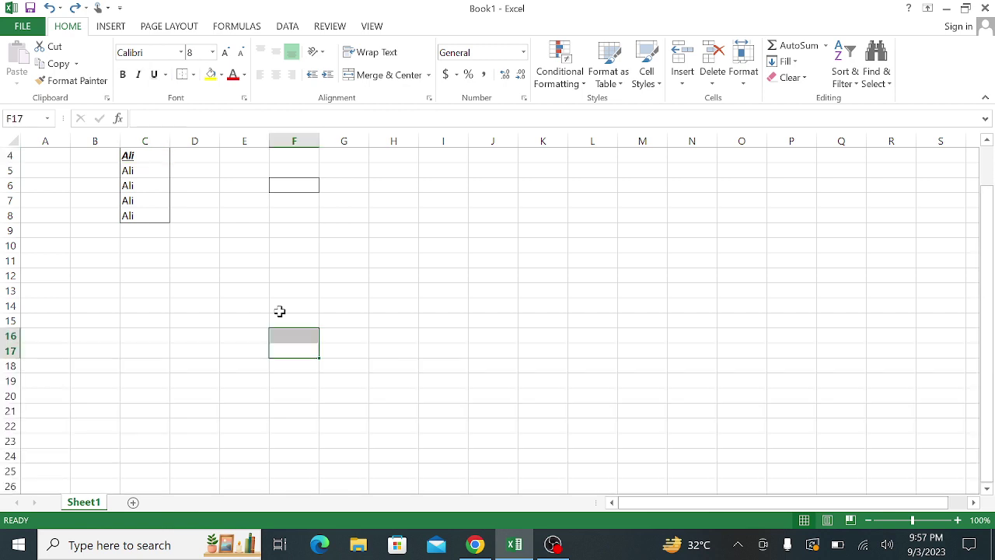
{"action": "left_click", "coordinate": [147, 155]}
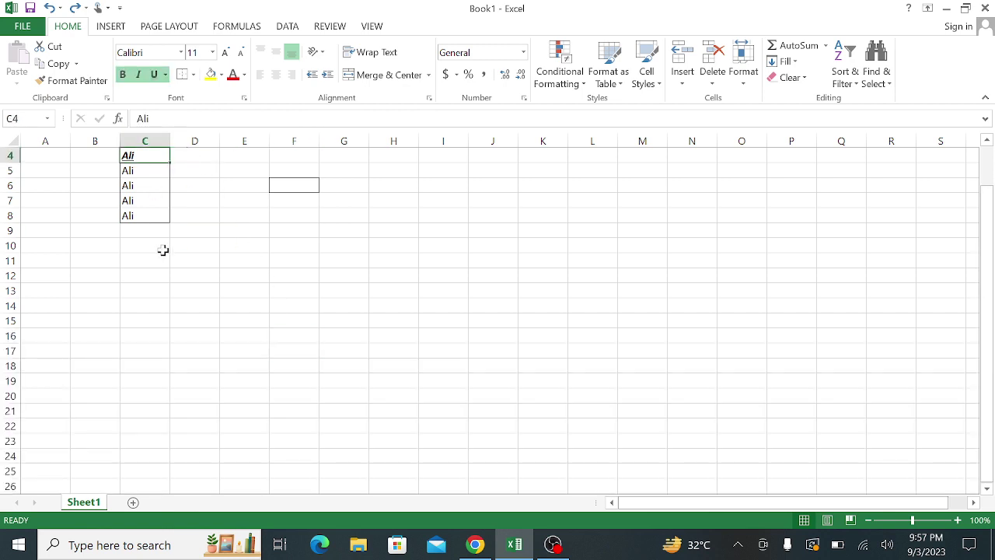
{"action": "scroll", "coordinate": [163, 248], "scroll_direction": "up", "scroll_amount": 1}
{"action": "left_click", "coordinate": [213, 52]}
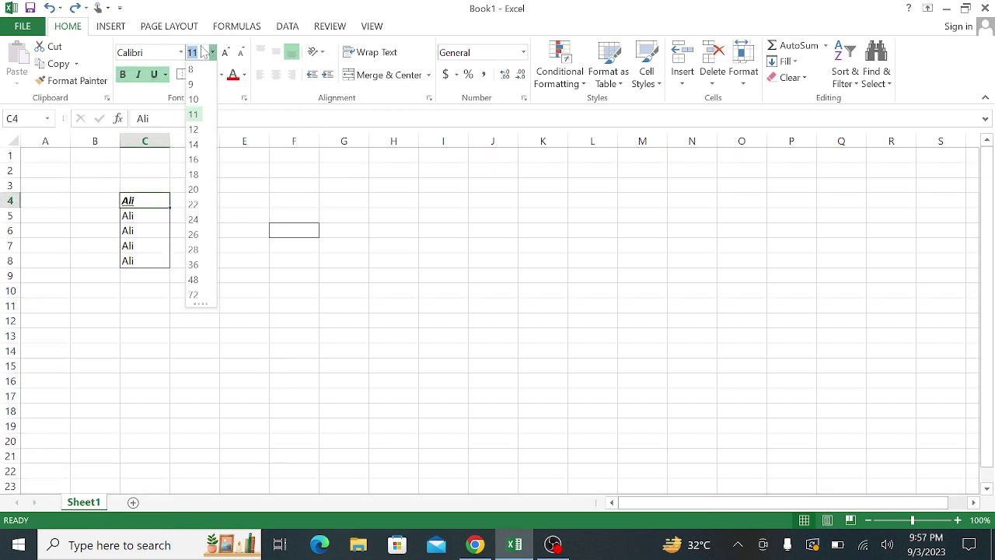
{"action": "type", "text": "410"}
{"action": "key", "text": "Return"}
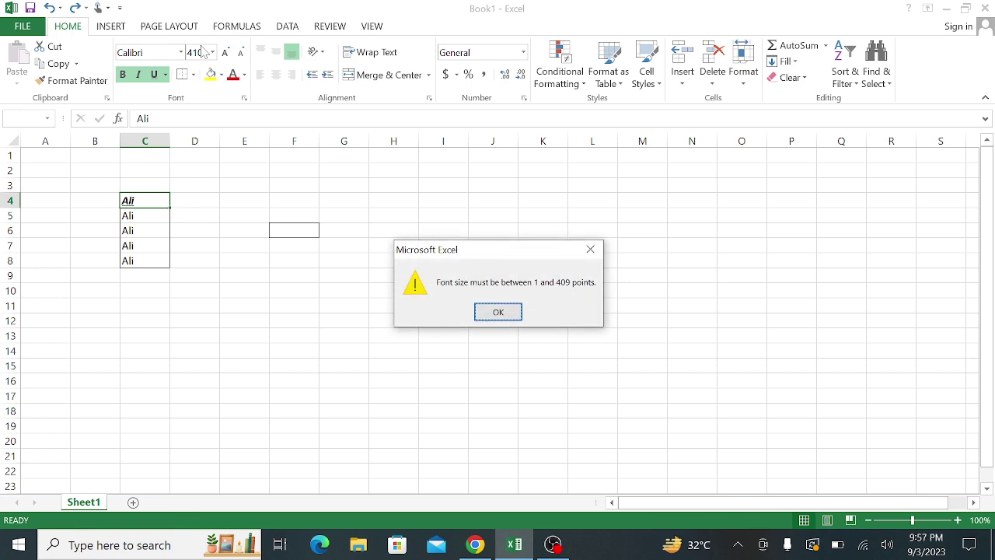
{"action": "left_click", "coordinate": [499, 313]}
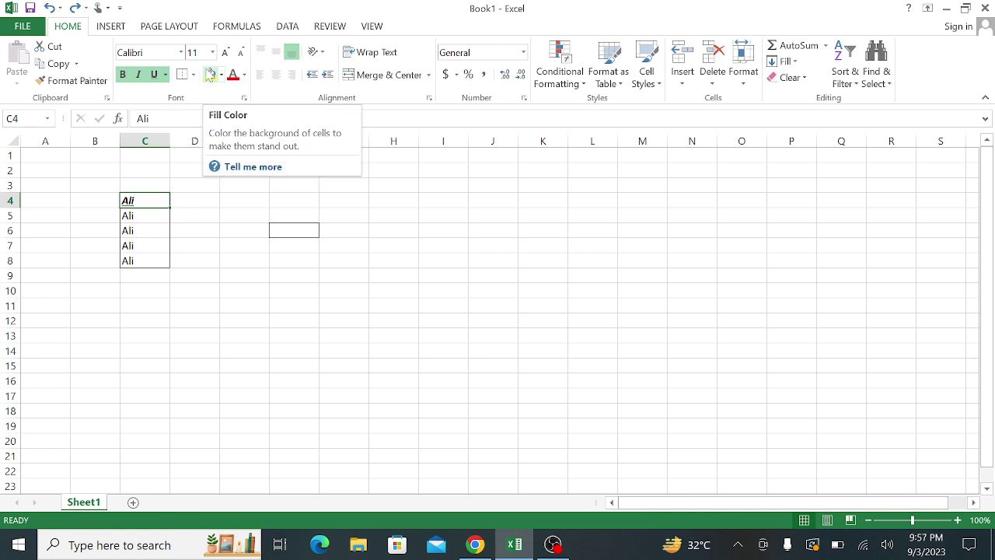
- Give cell C4 a yellow fill and red font colour
{"action": "left_click", "coordinate": [211, 78]}
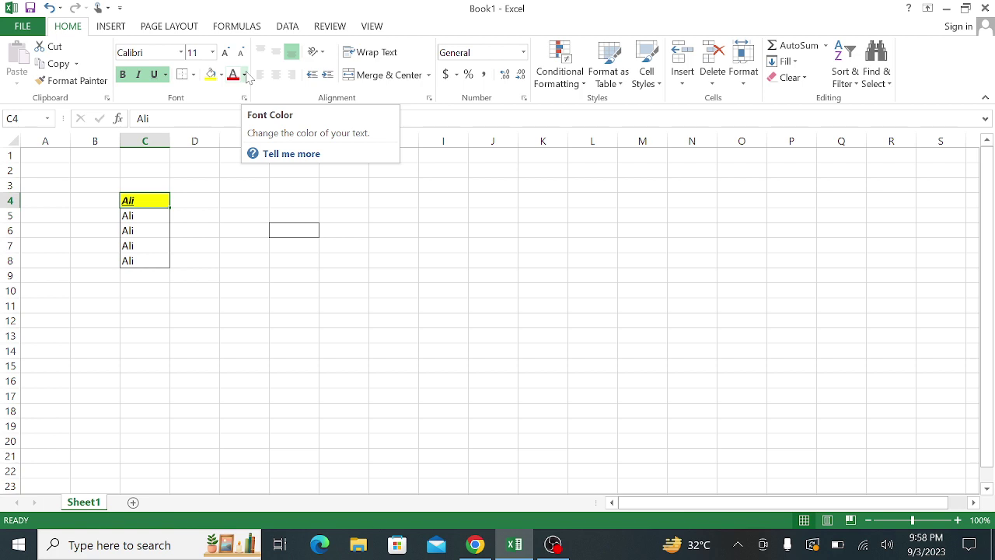
{"action": "left_click", "coordinate": [245, 75]}
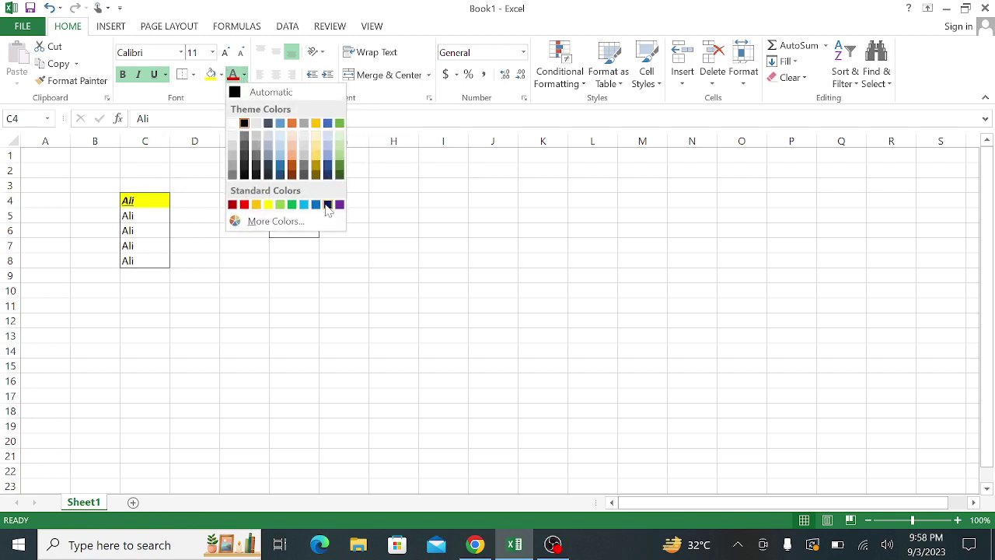
{"action": "left_click", "coordinate": [243, 205]}
{"action": "left_click", "coordinate": [293, 274]}
{"action": "left_click", "coordinate": [147, 195]}
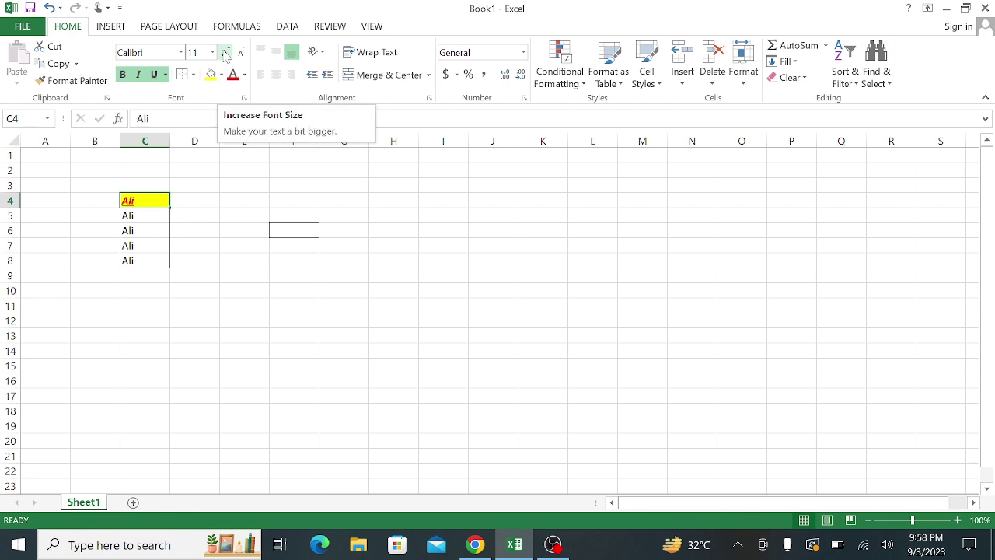
- Enlarge the Ali text in C4 to font size 20
{"action": "left_click", "coordinate": [225, 52]}
{"action": "left_click", "coordinate": [224, 52]}
{"action": "left_click", "coordinate": [225, 52]}
{"action": "left_click", "coordinate": [224, 52]}
{"action": "left_click", "coordinate": [224, 52]}
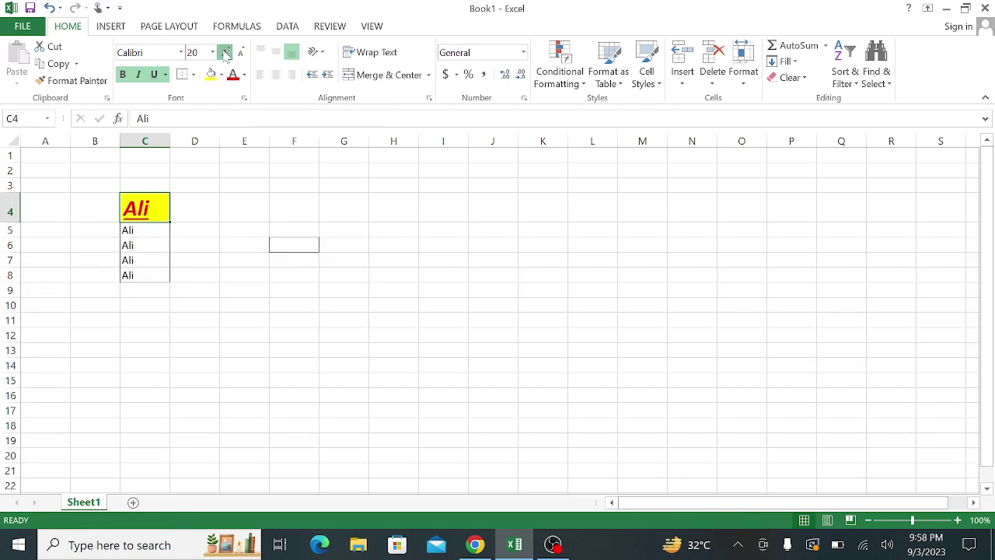
{"action": "left_click", "coordinate": [241, 53]}
{"action": "left_click", "coordinate": [241, 52]}
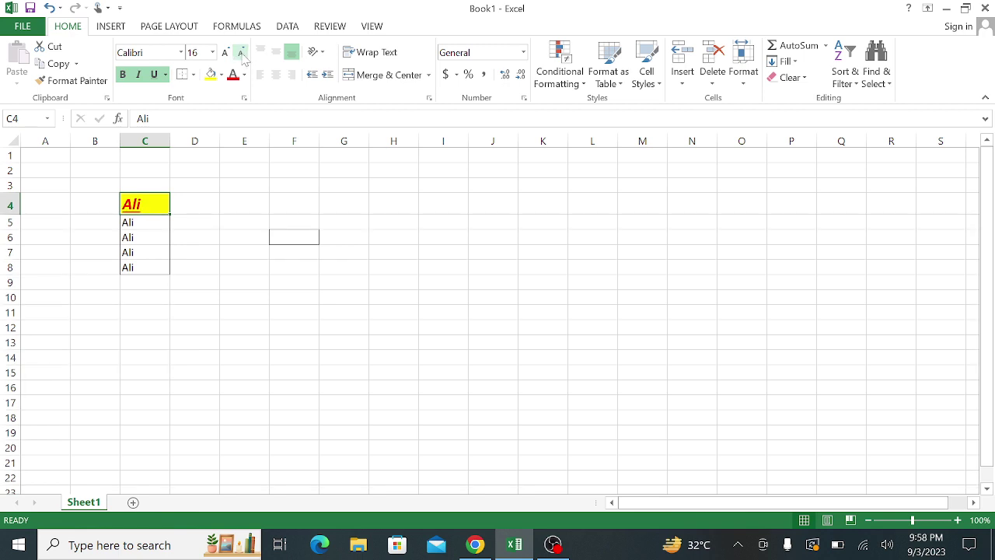
{"action": "left_click", "coordinate": [230, 51]}
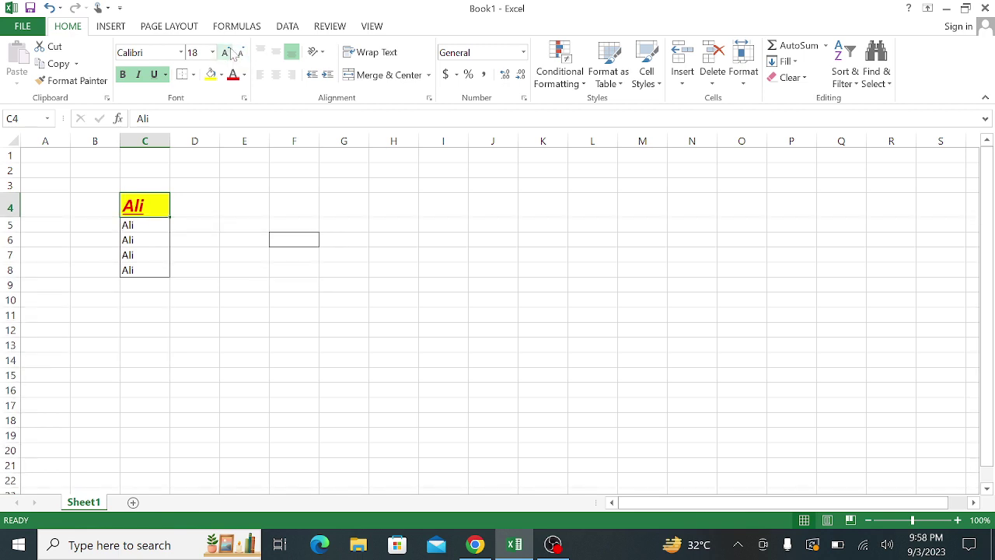
{"action": "left_click", "coordinate": [230, 51]}
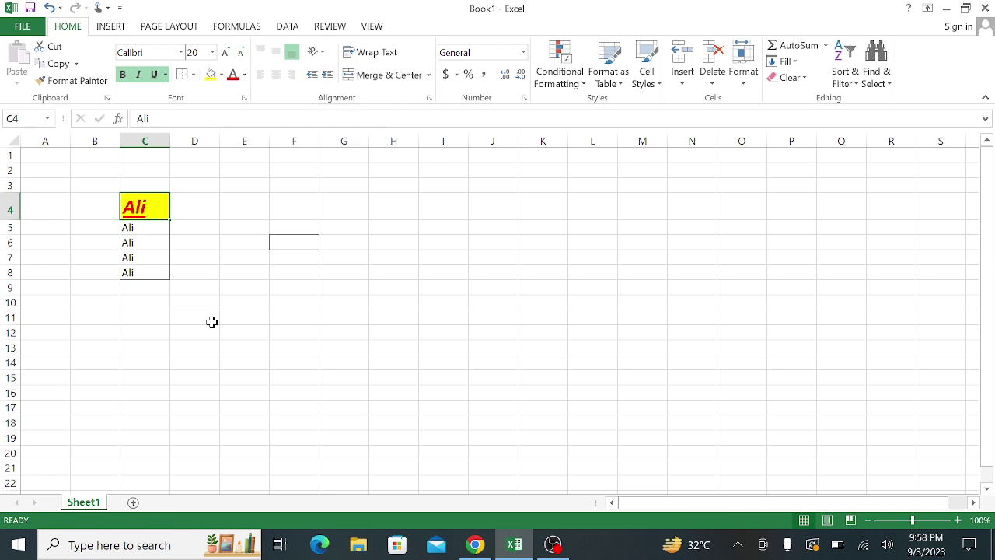
- Try Ctrl+\ row differences and dismiss the 'no cells found' message
{"action": "key", "text": "ctrl+backslash"}
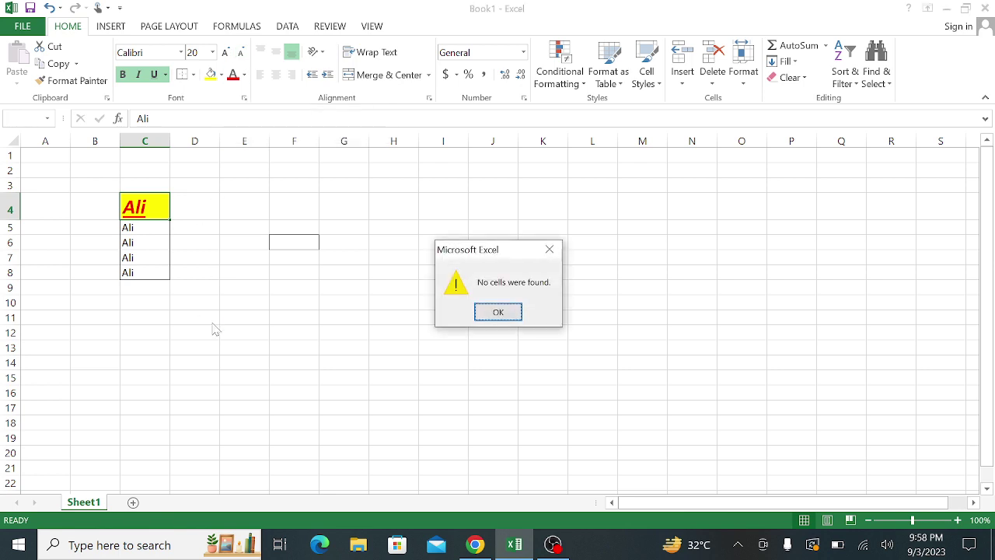
{"action": "left_click", "coordinate": [494, 313]}
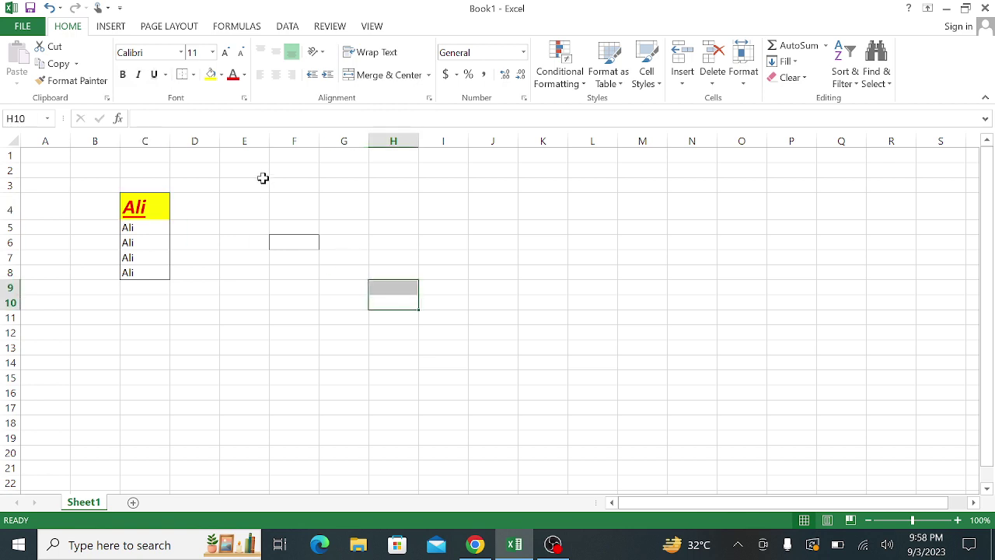
{"action": "left_click", "coordinate": [230, 217]}
- Widen column C, try top, centre and middle alignment, and make row 4 taller
{"action": "left_click", "coordinate": [165, 220]}
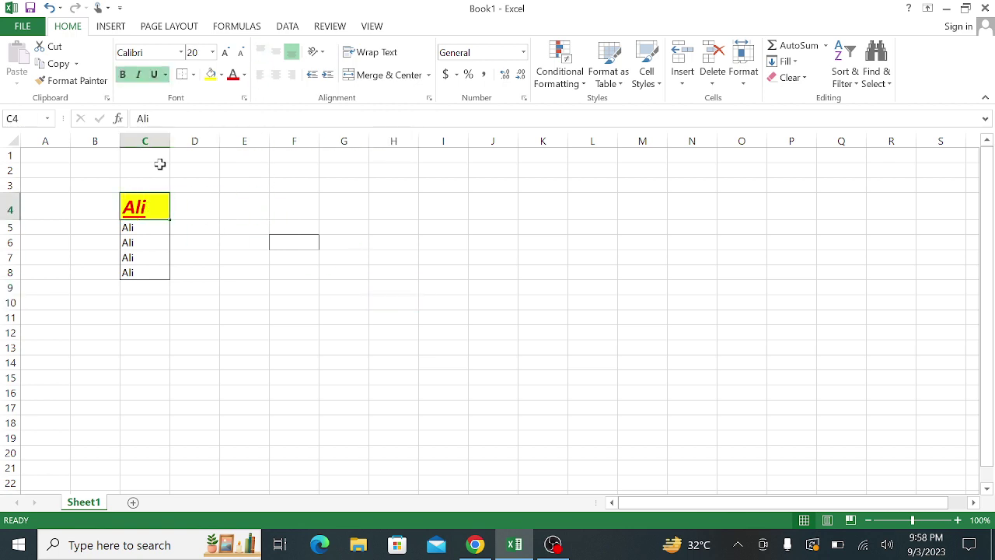
{"action": "left_click_drag", "start_coordinate": [170, 141], "coordinate": [261, 174]}
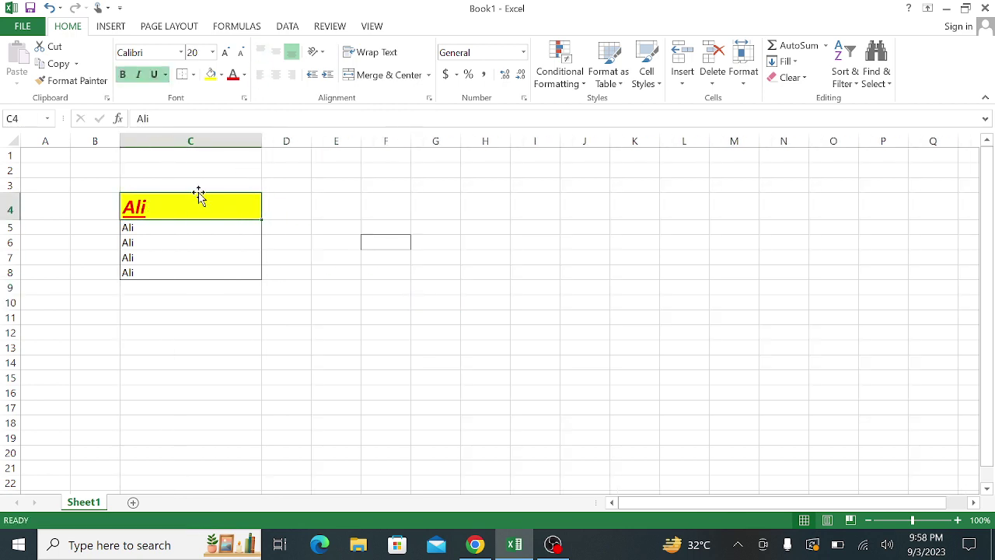
{"action": "left_click", "coordinate": [260, 52]}
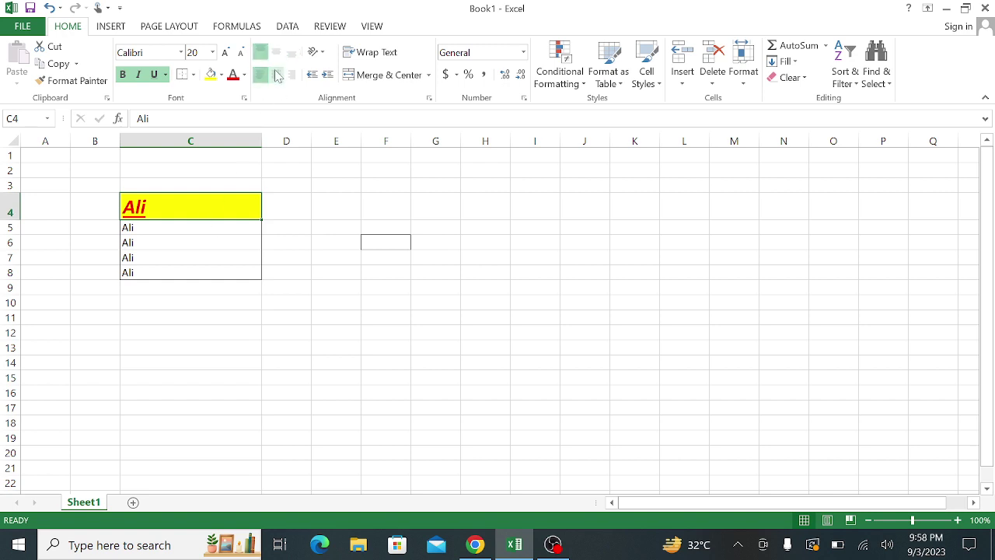
{"action": "left_click", "coordinate": [276, 74]}
{"action": "left_click", "coordinate": [276, 52]}
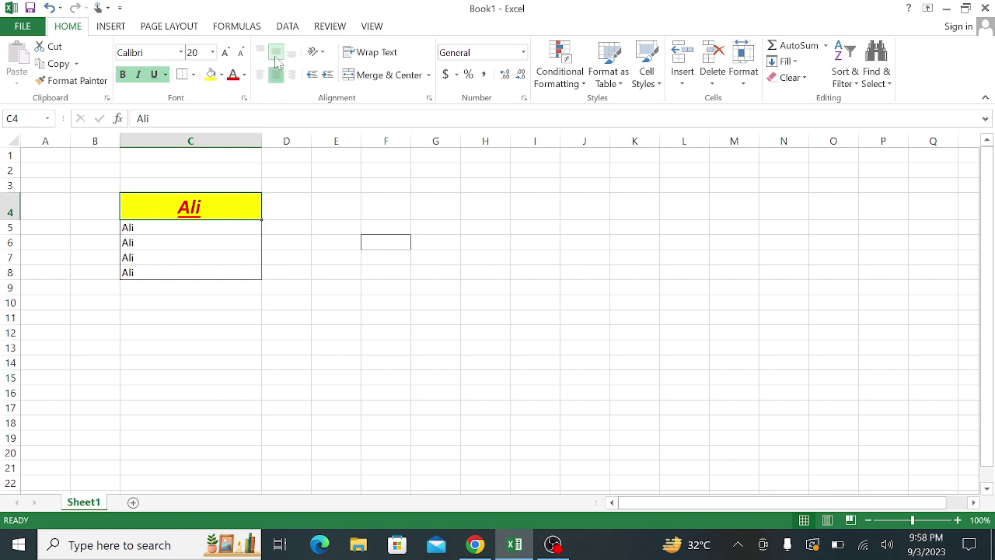
{"action": "left_click_drag", "start_coordinate": [14, 220], "coordinate": [11, 293]}
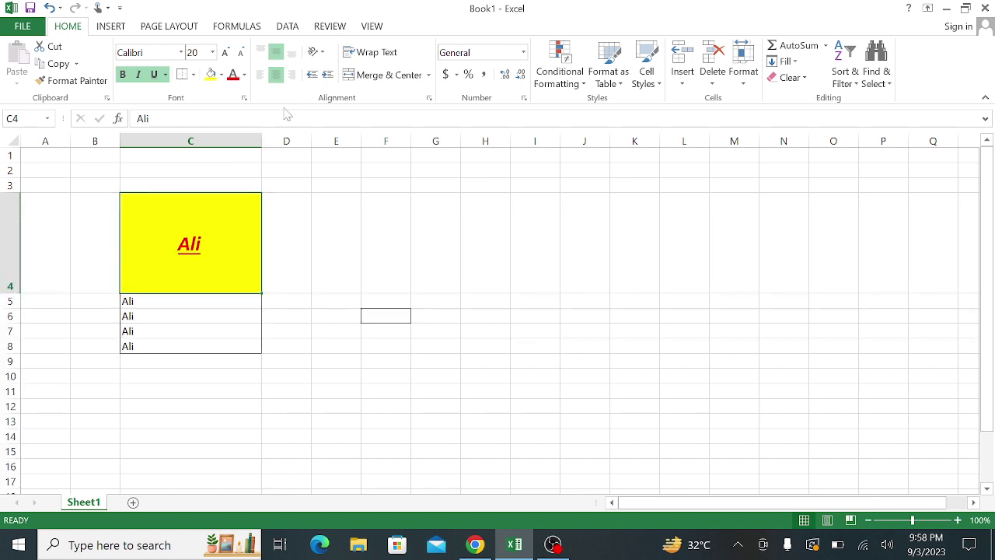
- Try right, bottom and centre alignment, finishing with Ali left-aligned in C4
{"action": "left_click", "coordinate": [293, 76]}
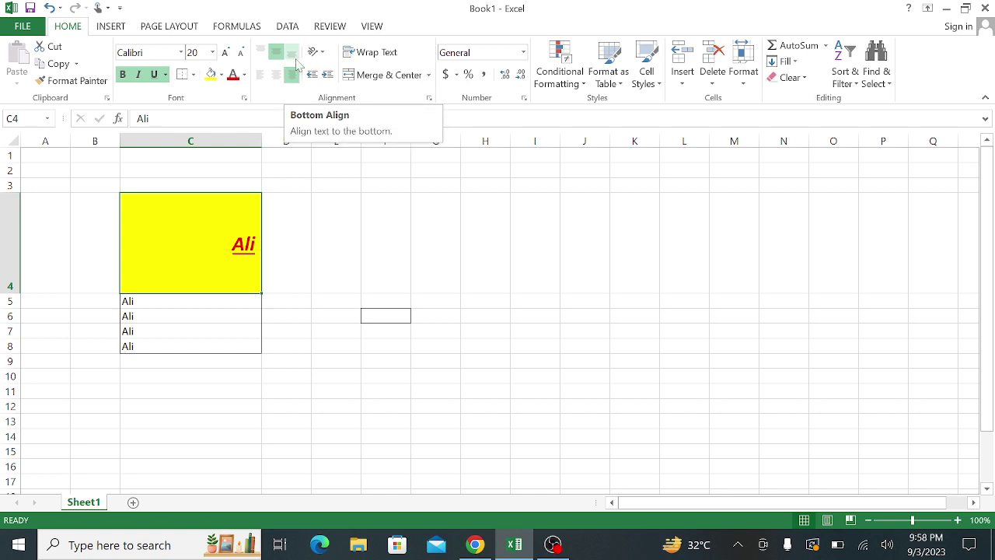
{"action": "left_click", "coordinate": [295, 54]}
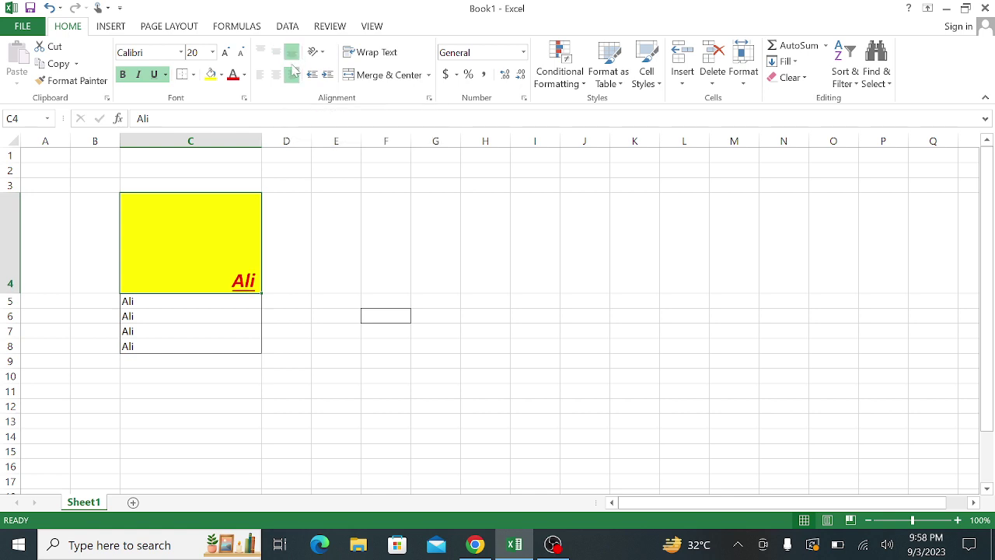
{"action": "left_click", "coordinate": [280, 75]}
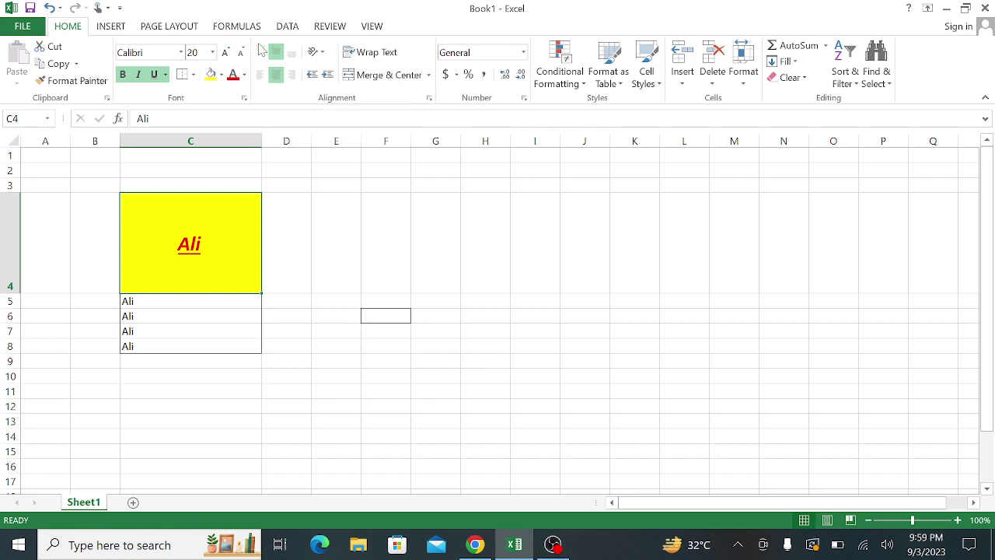
{"action": "left_click", "coordinate": [260, 76]}
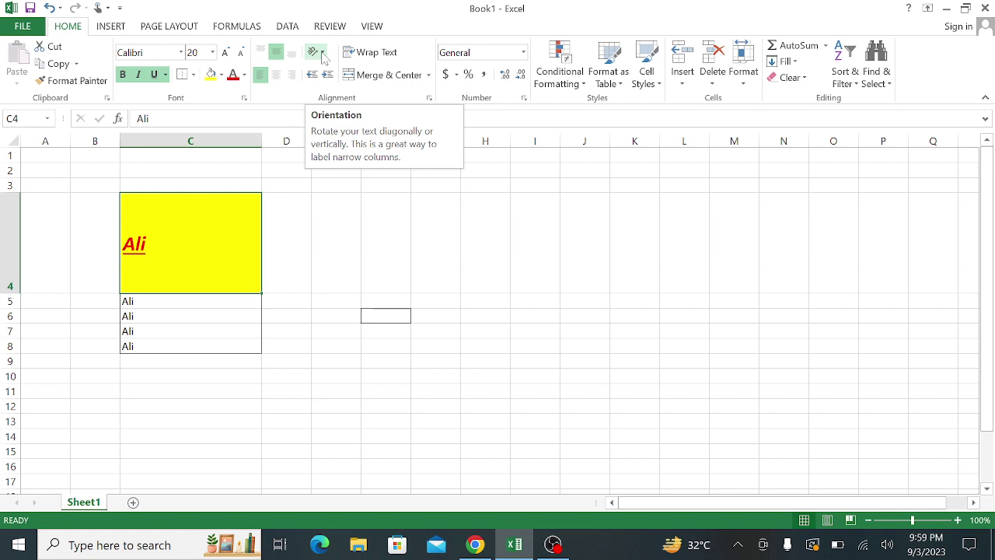
- Try the Orientation options on C4's Ali: rotate up, vertical, angled counterclockwise, rotate down
{"action": "left_click", "coordinate": [321, 53]}
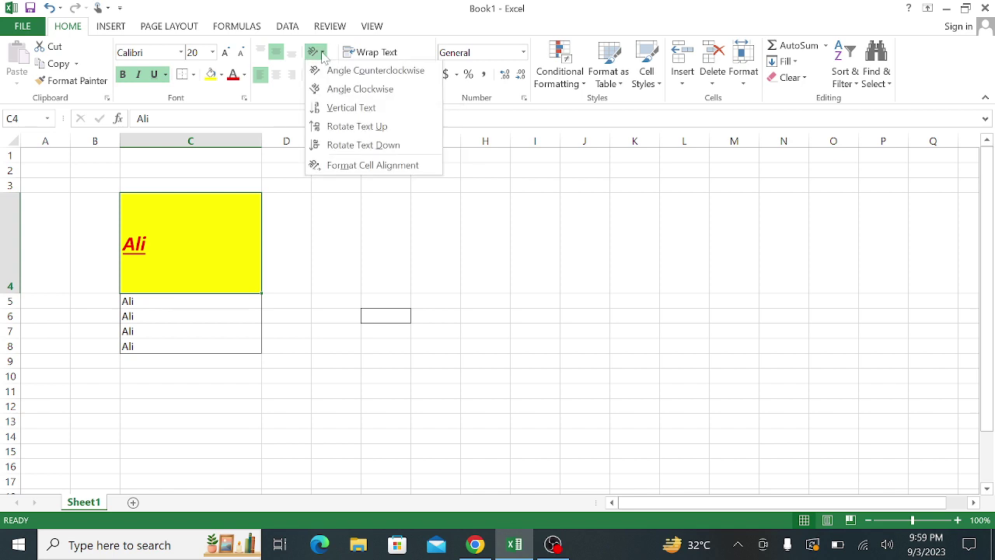
{"action": "left_click", "coordinate": [353, 126]}
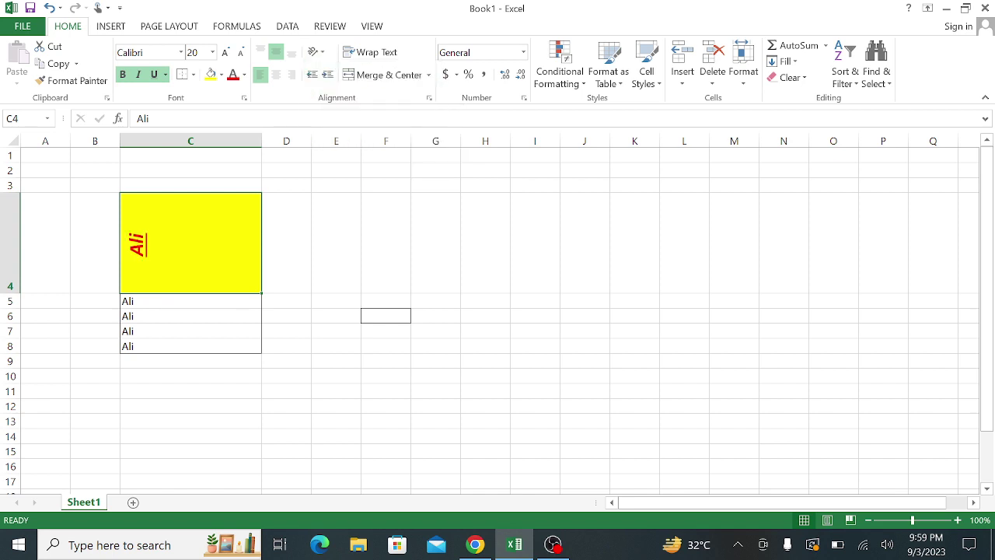
{"action": "left_click", "coordinate": [315, 53]}
{"action": "left_click", "coordinate": [336, 105]}
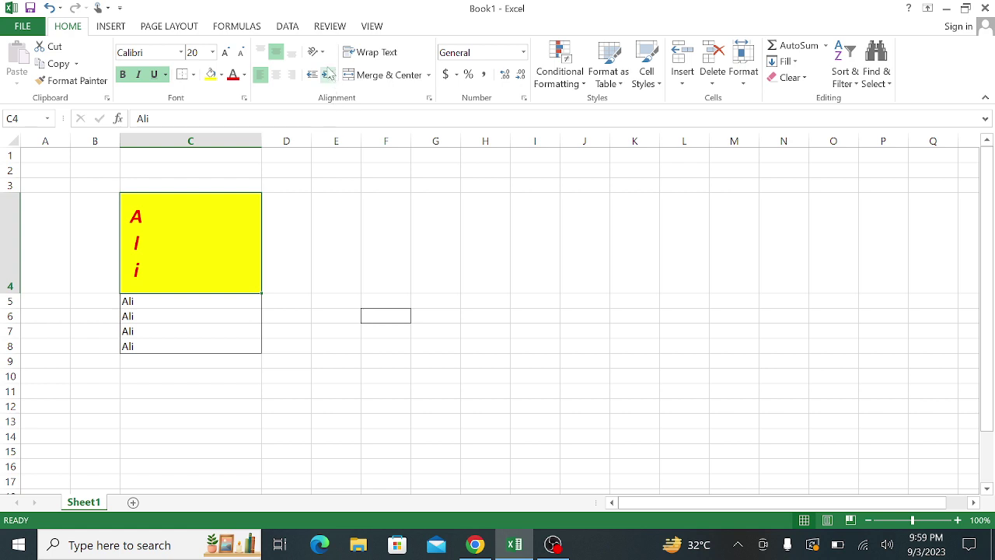
{"action": "left_click", "coordinate": [316, 52]}
{"action": "left_click", "coordinate": [342, 70]}
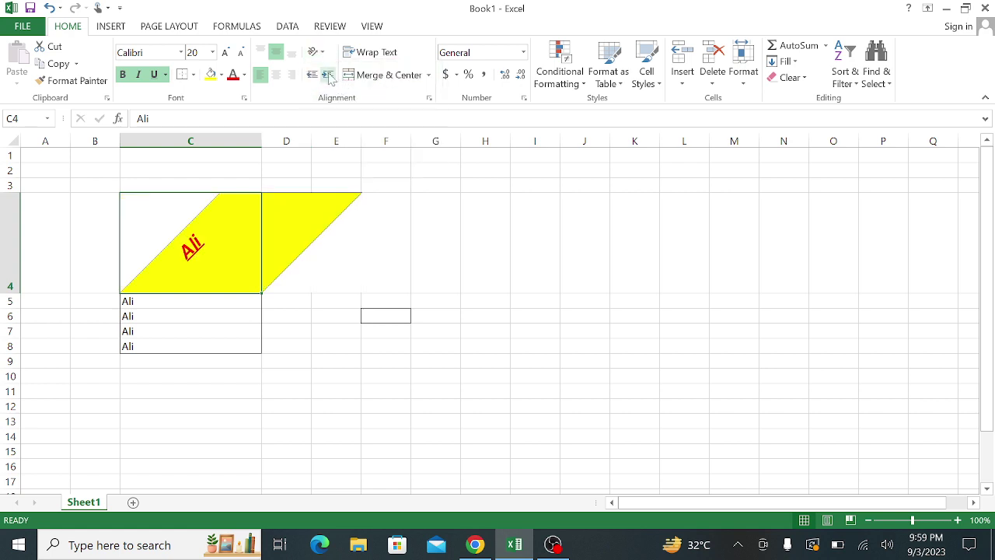
{"action": "left_click", "coordinate": [316, 52]}
{"action": "left_click", "coordinate": [327, 146]}
{"action": "left_click", "coordinate": [322, 53]}
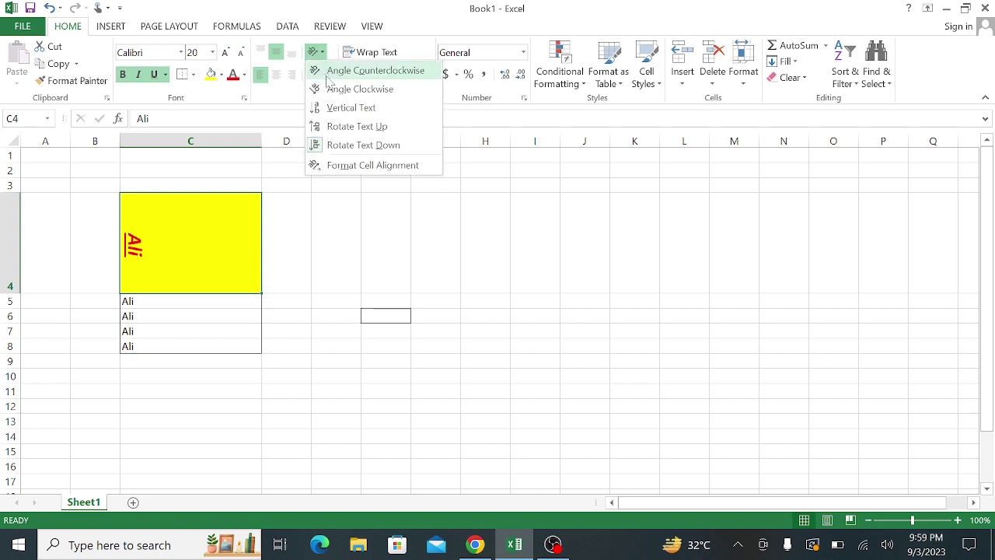
{"action": "left_click", "coordinate": [334, 69]}
{"action": "left_click", "coordinate": [325, 206]}
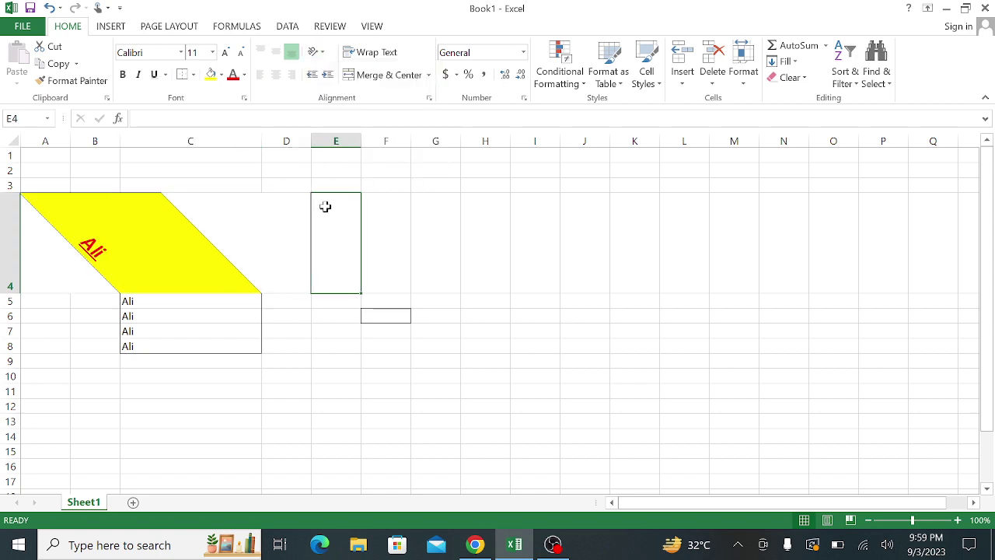
- Reselect C4 and undo the rotations so Ali is horizontal again
{"action": "left_click", "coordinate": [205, 268]}
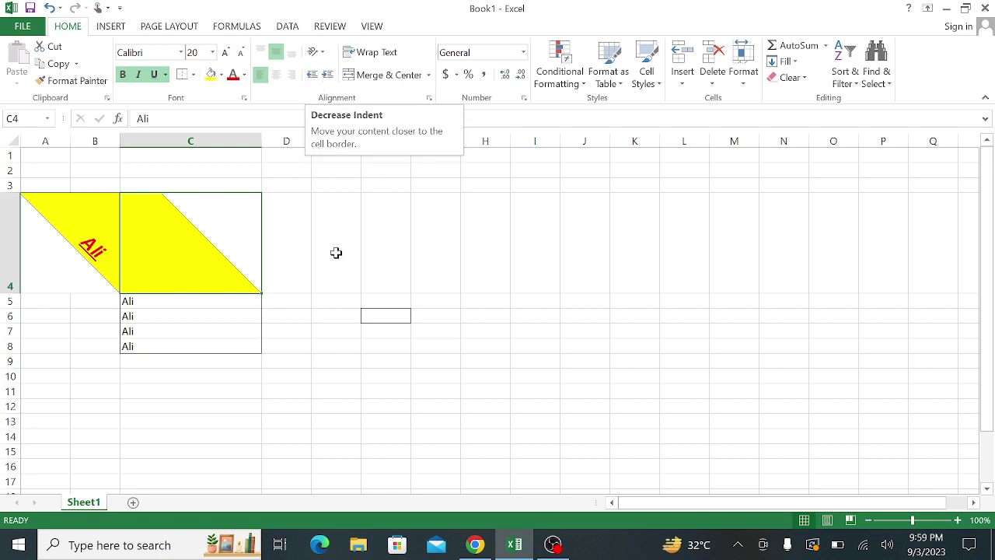
{"action": "key", "text": "ctrl+z"}
{"action": "key", "text": "ctrl+z"}
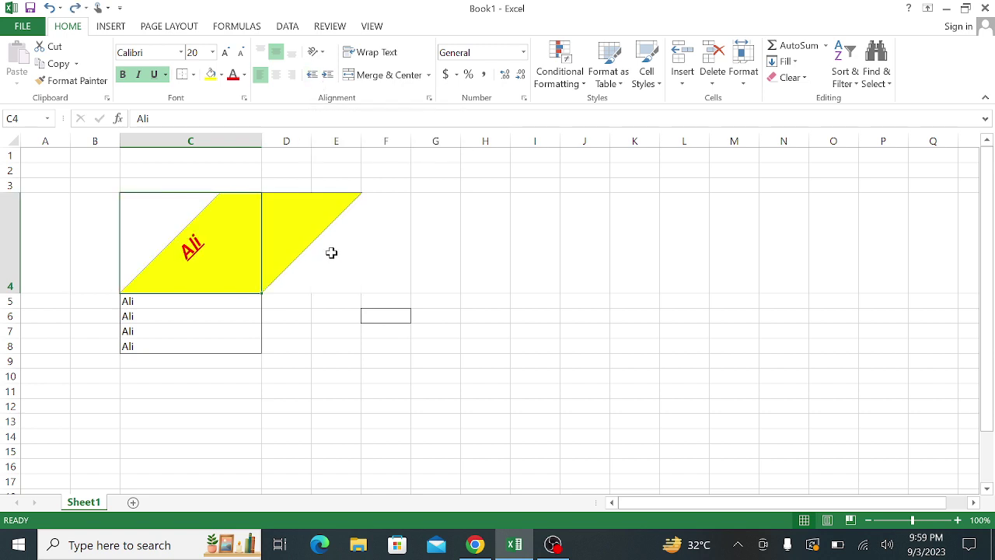
{"action": "key", "text": "ctrl+z"}
{"action": "key", "text": "ctrl+z"}
{"action": "key", "text": "ctrl+z"}
{"action": "key", "text": "ctrl+z"}
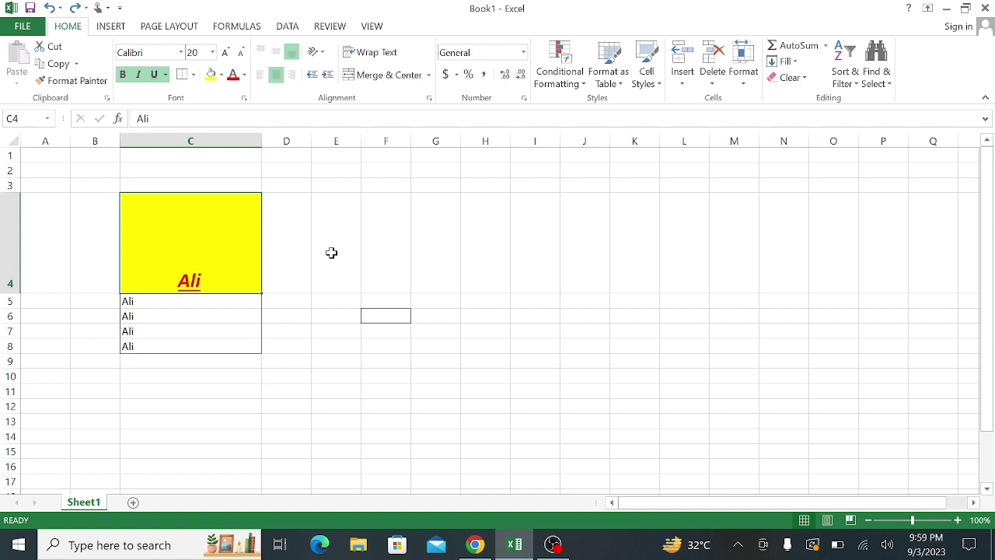
{"action": "key", "text": "ctrl+z"}
{"action": "key", "text": "ctrl+z"}
{"action": "key", "text": "ctrl+z"}
{"action": "key", "text": "ctrl+z"}
{"action": "key", "text": "ctrl+z"}
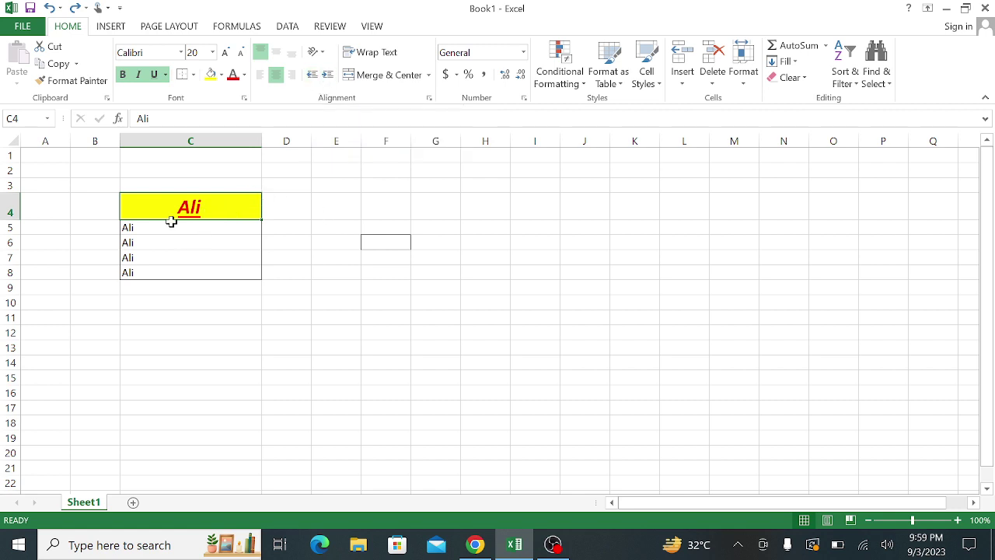
- Left-align Ali in C4, then increase and decrease the indent until it sits mid-cell
{"action": "left_click", "coordinate": [261, 74]}
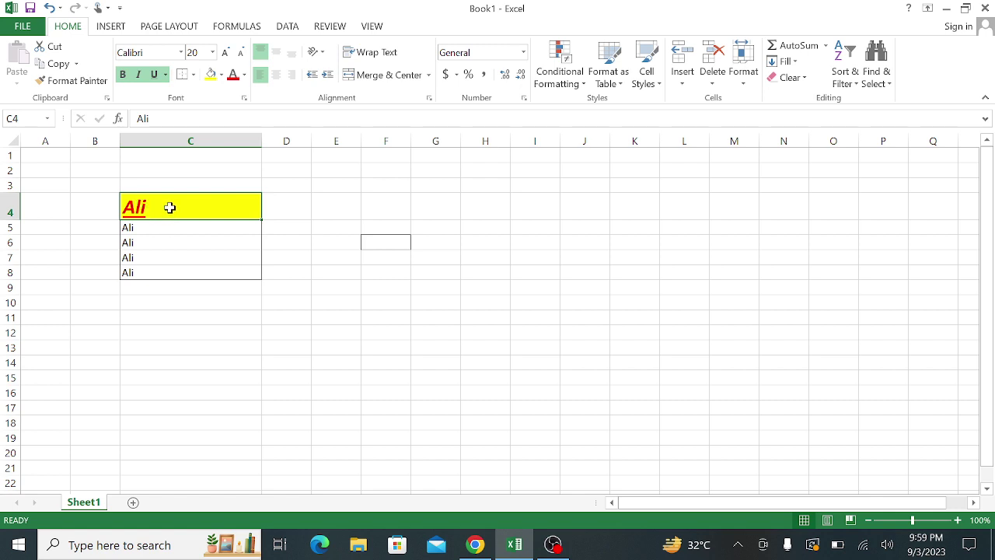
{"action": "left_click", "coordinate": [327, 75]}
{"action": "left_click", "coordinate": [328, 74]}
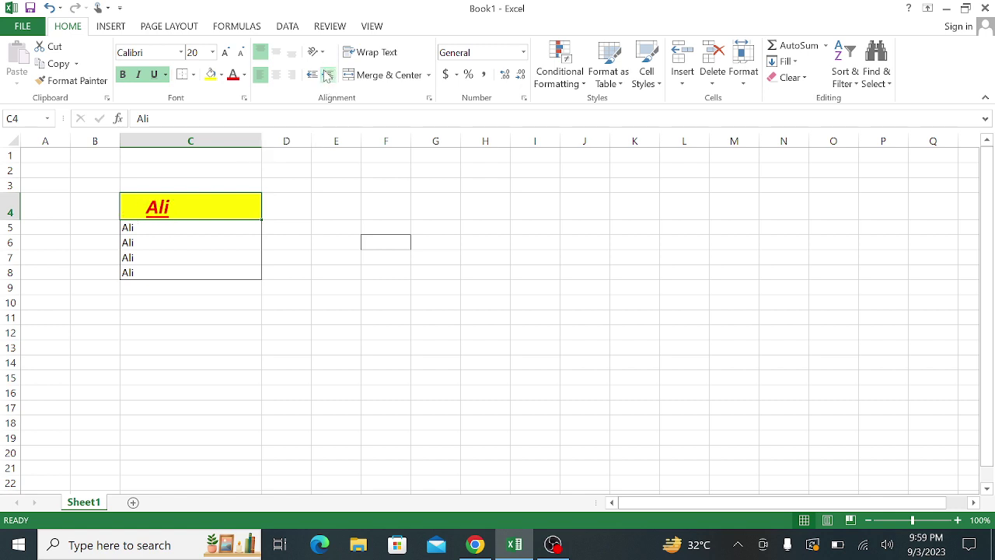
{"action": "double_click", "coordinate": [327, 75]}
{"action": "double_click", "coordinate": [327, 75]}
{"action": "left_click", "coordinate": [327, 75]}
{"action": "double_click", "coordinate": [327, 74]}
{"action": "left_click", "coordinate": [328, 75]}
{"action": "left_click", "coordinate": [328, 75]}
{"action": "double_click", "coordinate": [312, 75]}
{"action": "double_click", "coordinate": [312, 75]}
{"action": "left_click", "coordinate": [312, 75]}
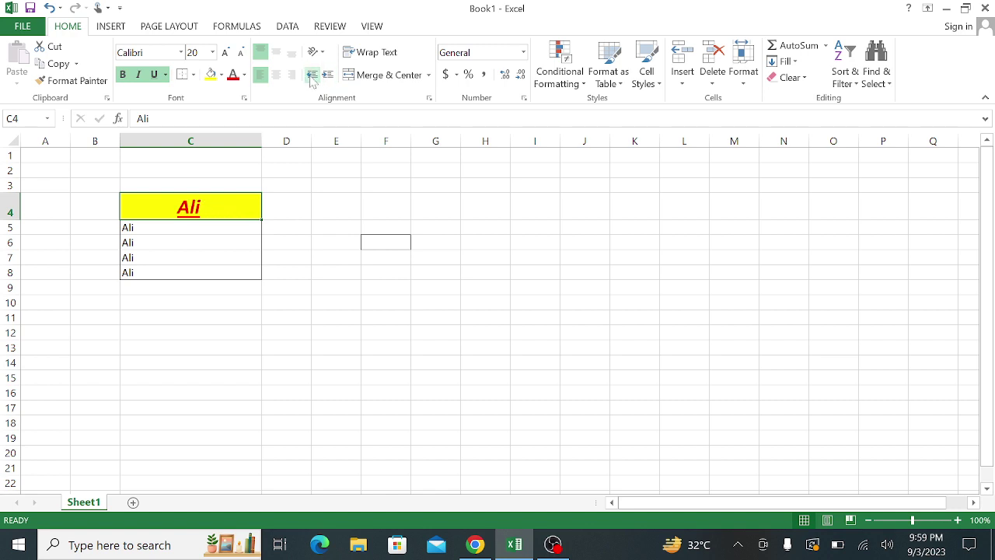
{"action": "left_click", "coordinate": [312, 74]}
{"action": "left_click", "coordinate": [311, 76]}
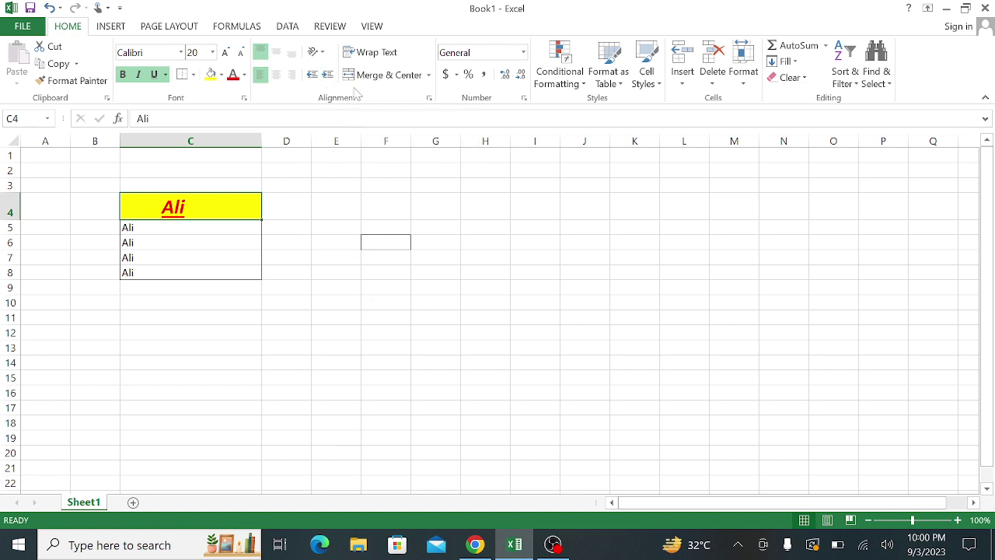
- Enter a person's full name in cell E4
{"action": "left_click", "coordinate": [329, 202]}
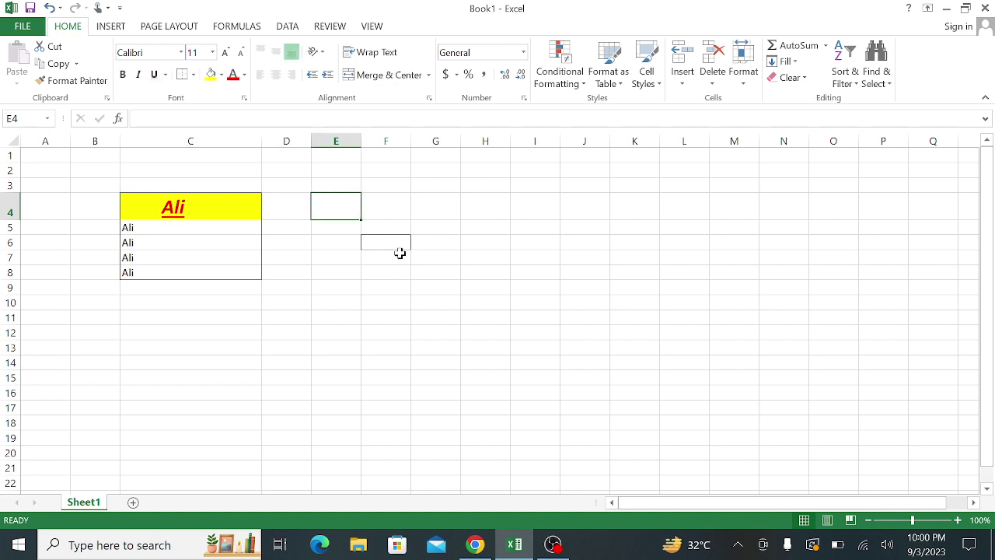
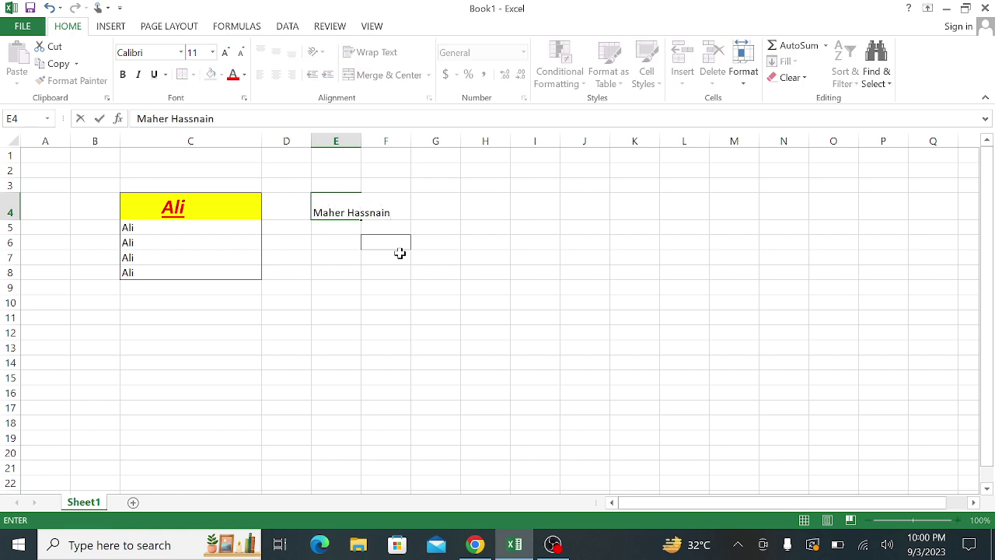
{"action": "key", "text": "Return"}
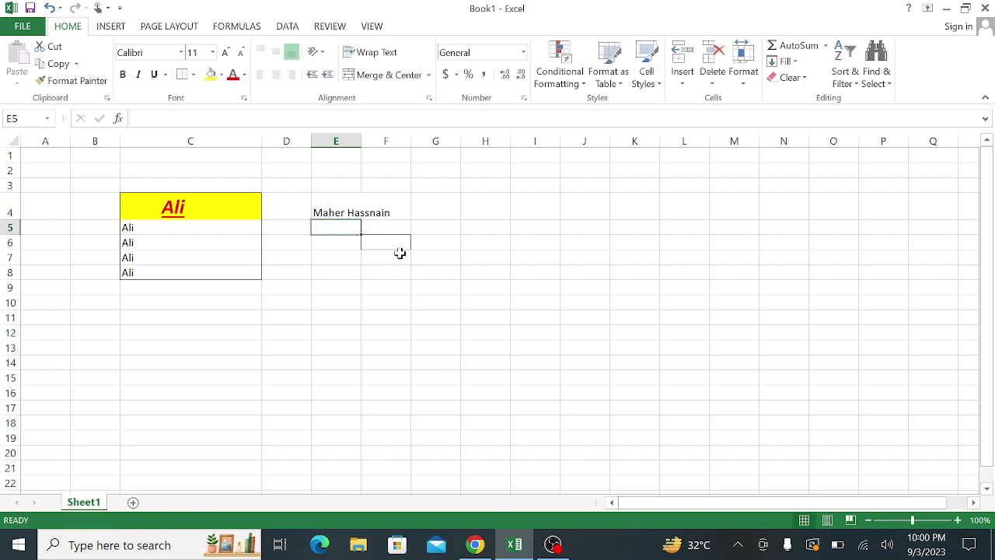
{"action": "key", "text": "Up"}
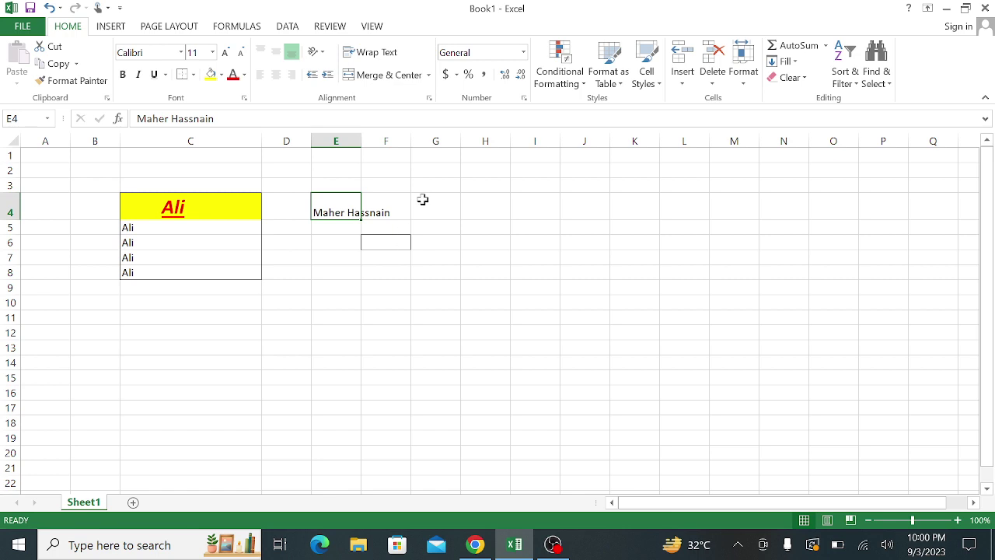
{"action": "left_click", "coordinate": [437, 274]}
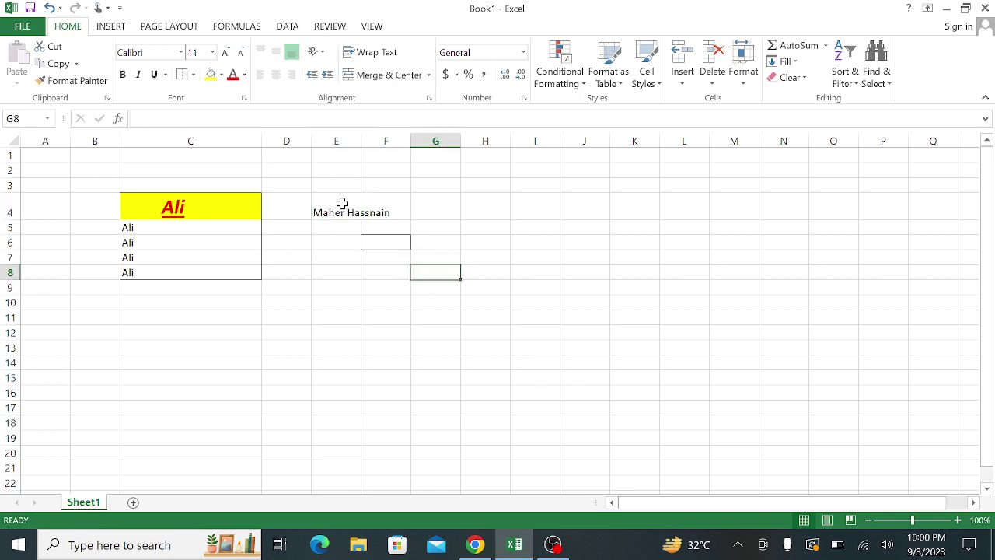
{"action": "left_click", "coordinate": [341, 204]}
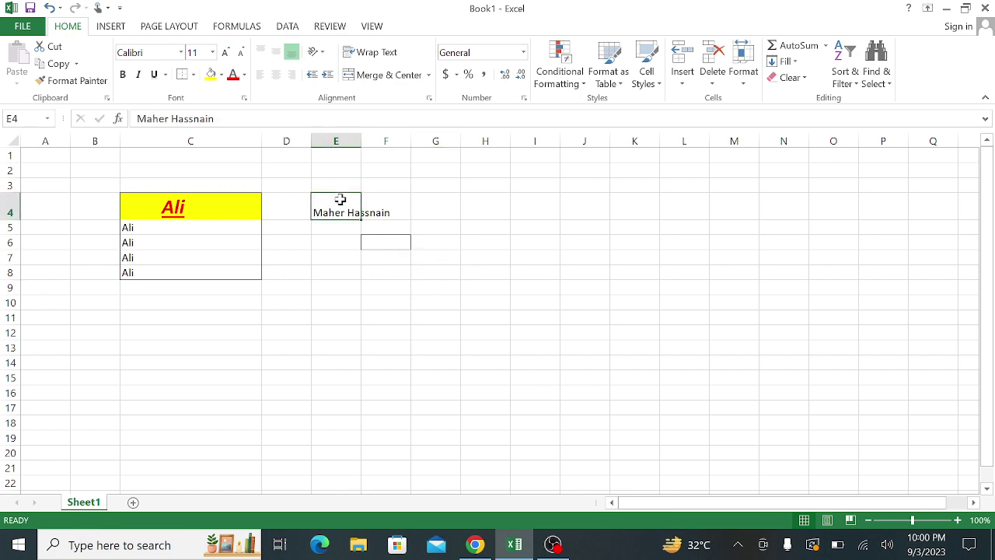
- Turn on Wrap Text for E4 and append 'from multan' to the name
{"action": "left_click", "coordinate": [373, 52]}
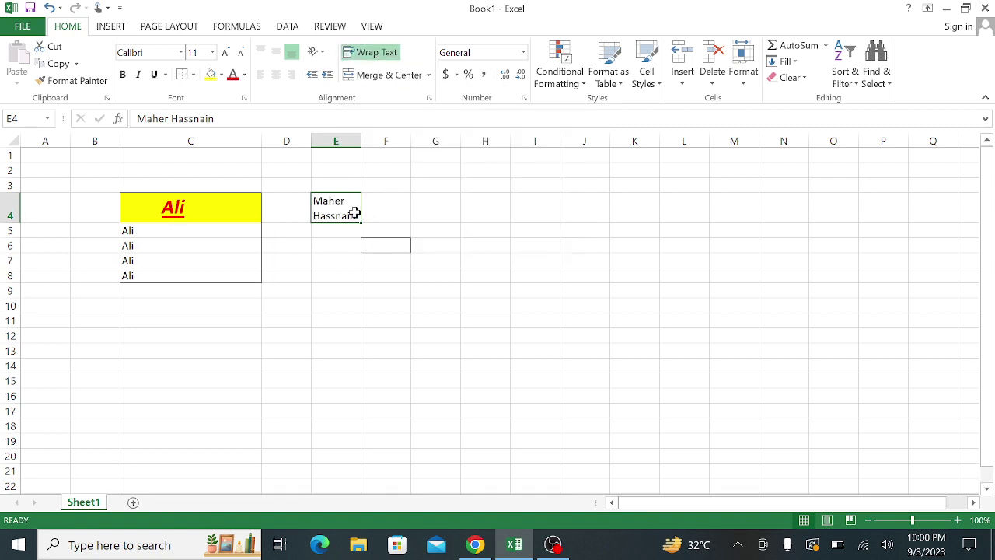
{"action": "left_click", "coordinate": [343, 309]}
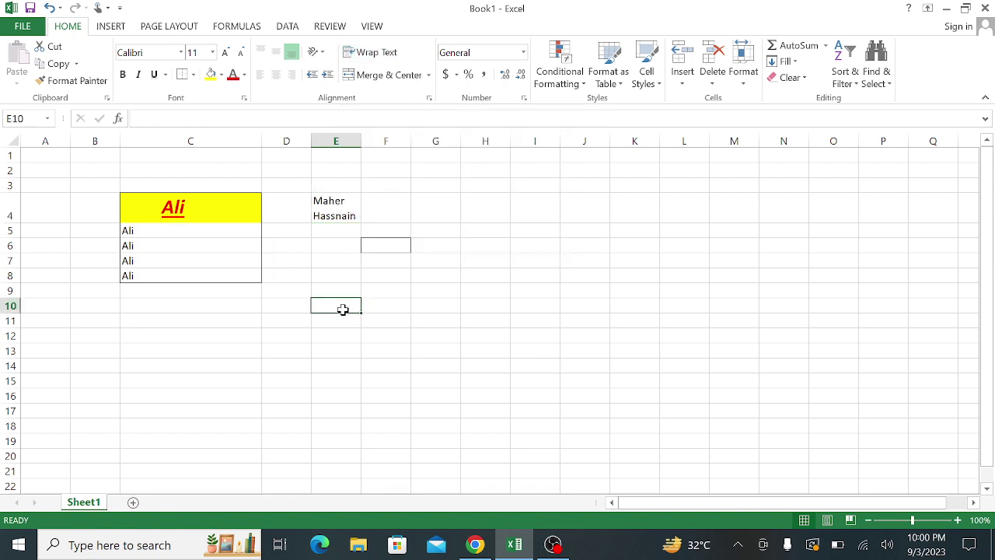
{"action": "double_click", "coordinate": [342, 211]}
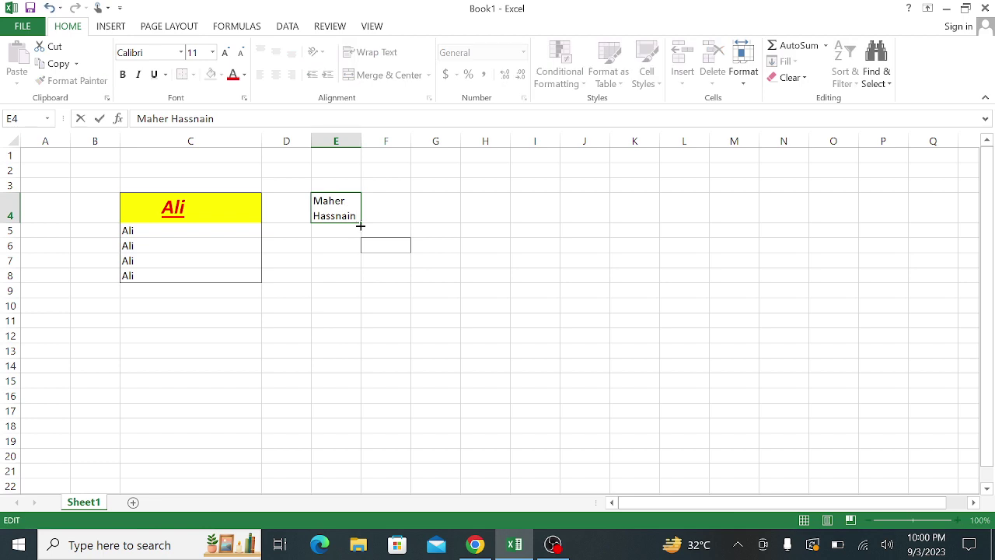
{"action": "type", "text": "from"}
{"action": "type", "text": " multan"}
{"action": "key", "text": "ctrl+Return"}
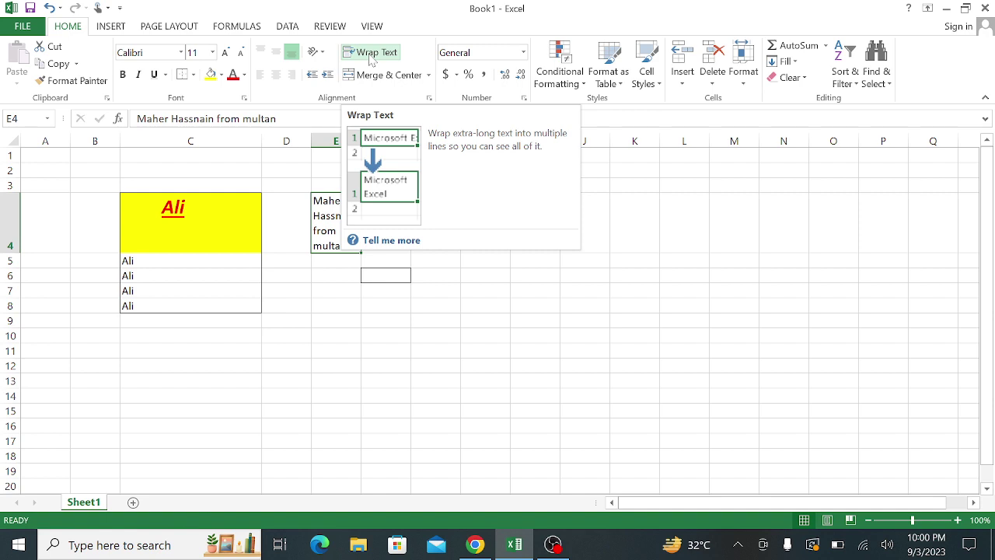
{"action": "left_click", "coordinate": [534, 307]}
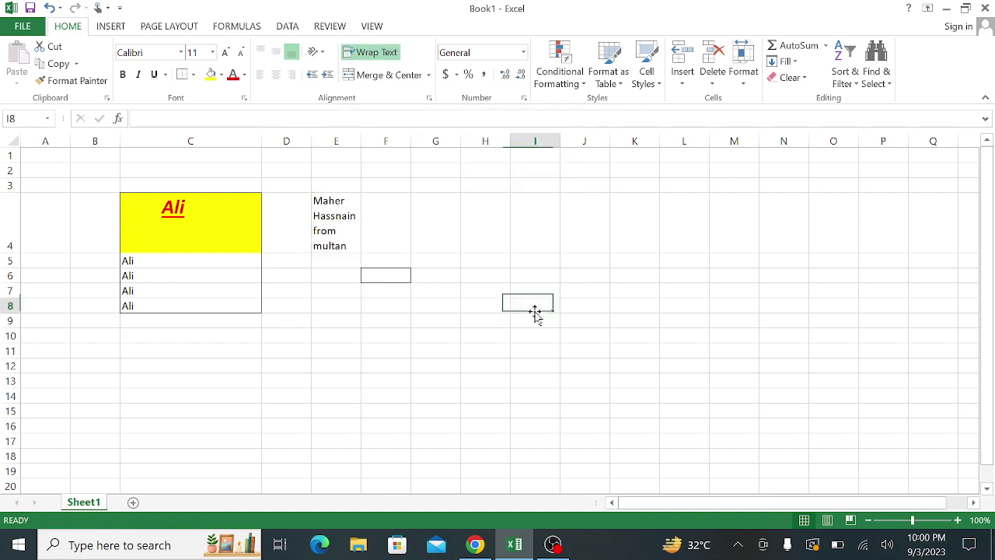
{"action": "left_click", "coordinate": [342, 235]}
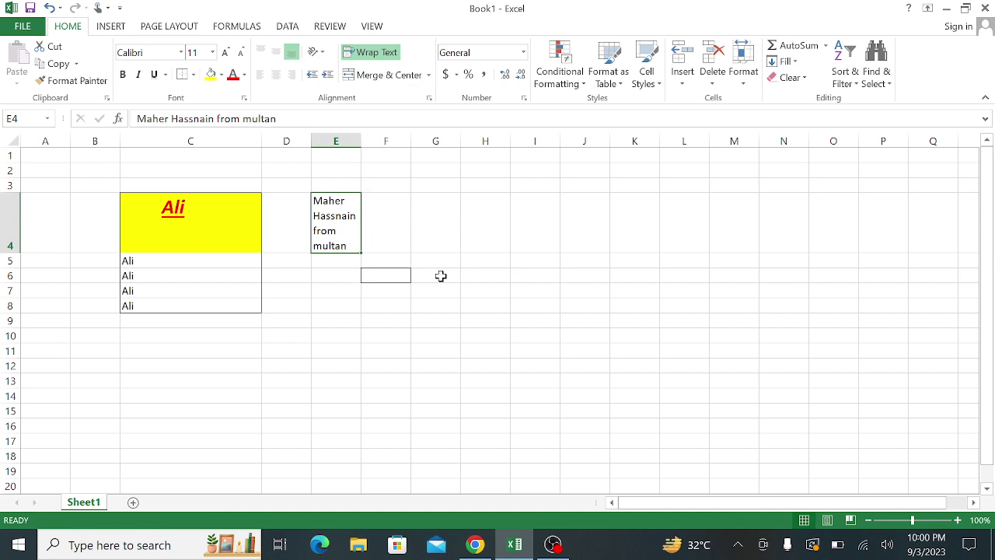
- Merge and center E4:H4, middle-align the text, and fill the merged cell yellow
{"action": "left_click", "coordinate": [346, 261]}
{"action": "left_click_drag", "start_coordinate": [348, 218], "coordinate": [469, 217]}
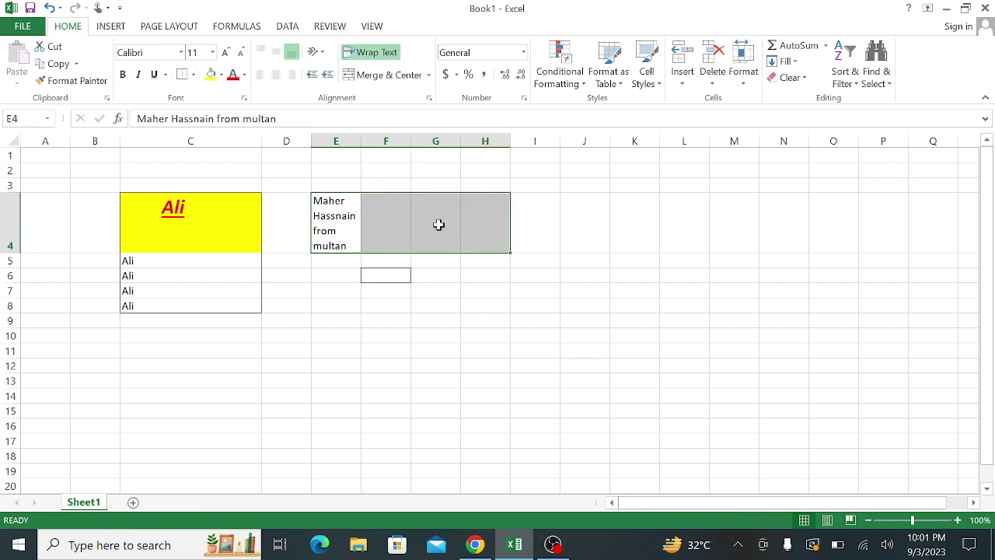
{"action": "left_click", "coordinate": [368, 76]}
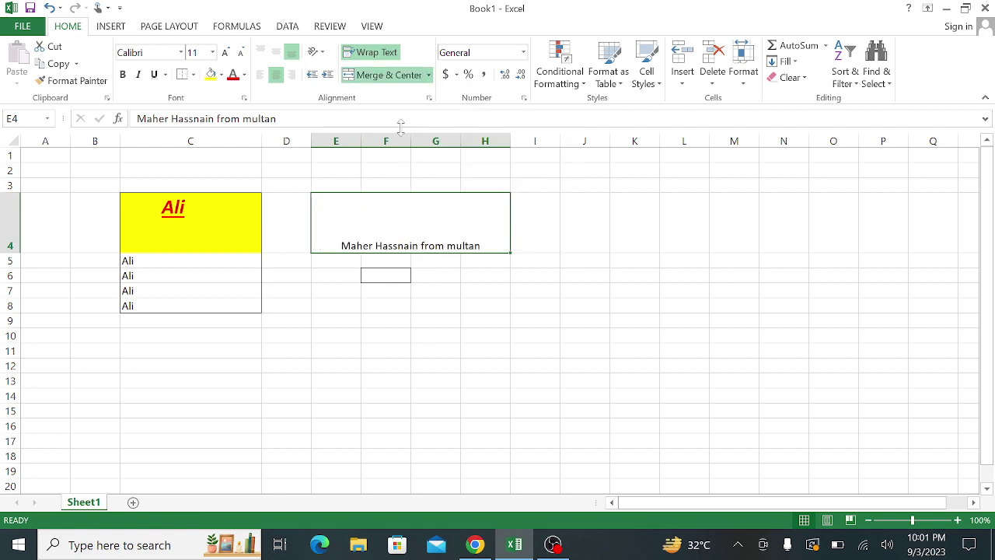
{"action": "left_click", "coordinate": [278, 54]}
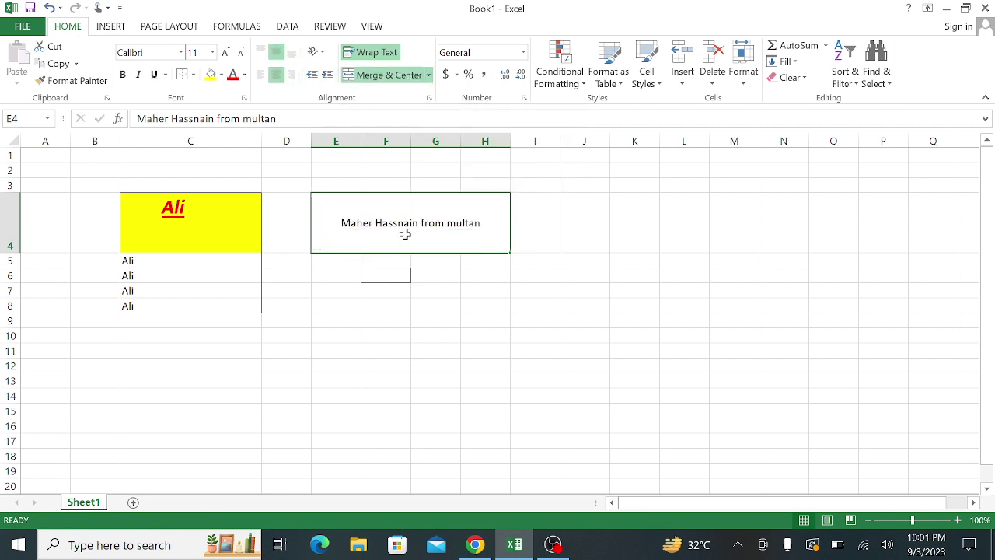
{"action": "left_click", "coordinate": [210, 74]}
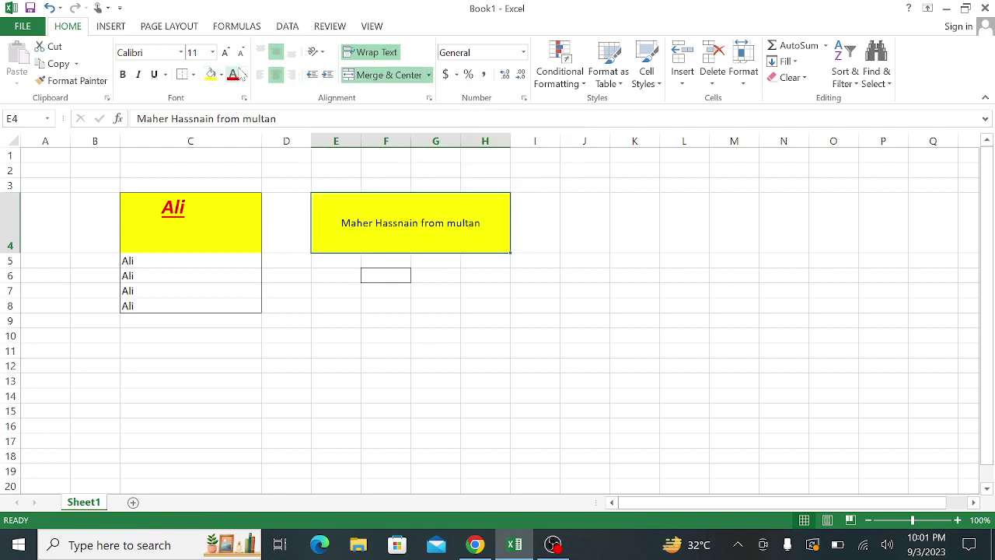
- Color the merged text red, try sizes 18 and 72, turn off Wrap Text, settle on 12 pt
{"action": "left_click", "coordinate": [233, 73]}
{"action": "left_click", "coordinate": [224, 52]}
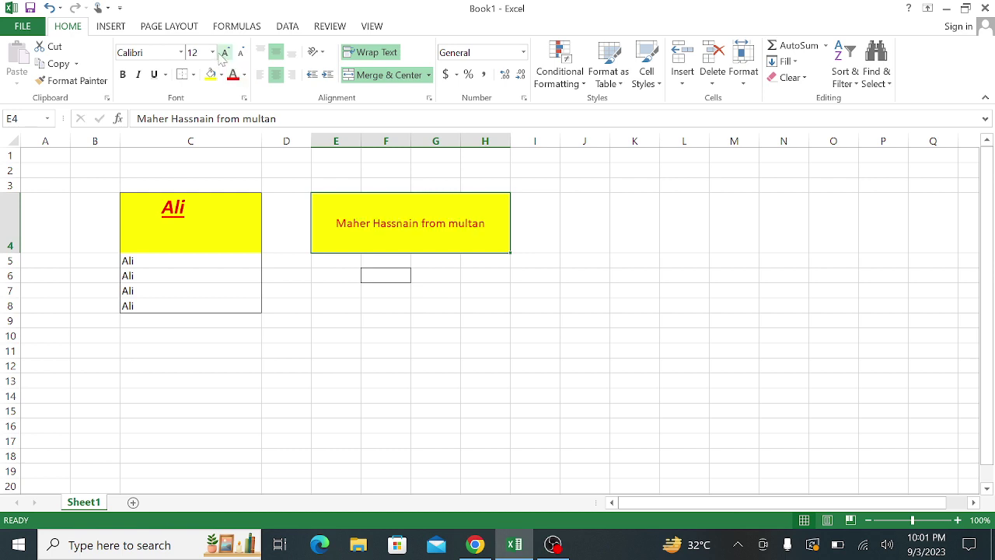
{"action": "left_click", "coordinate": [224, 52]}
{"action": "left_click", "coordinate": [212, 52]}
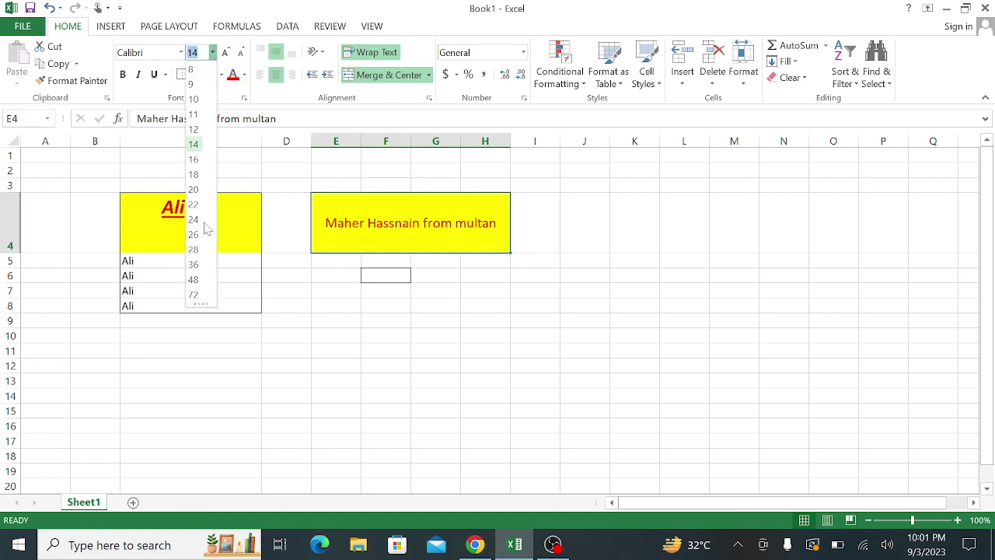
{"action": "left_click", "coordinate": [192, 175]}
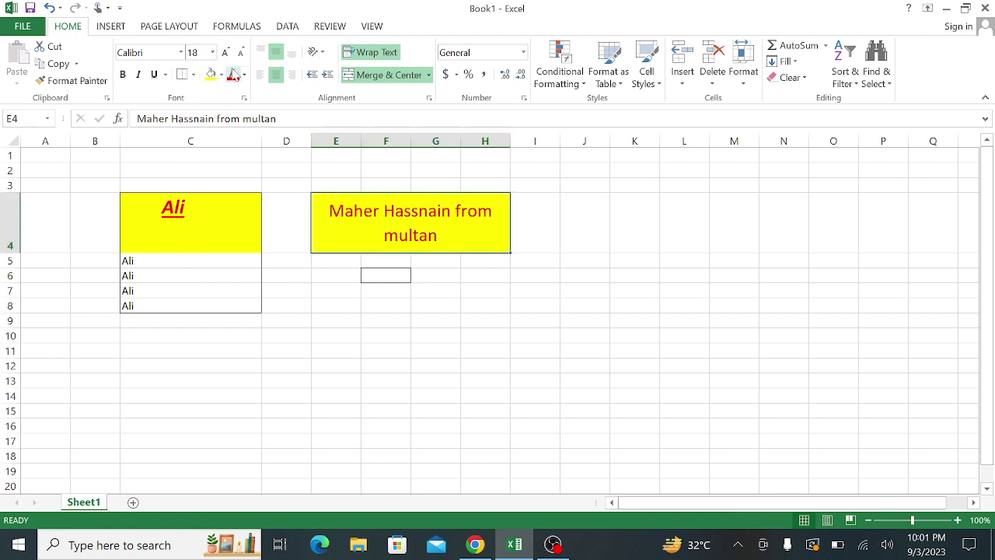
{"action": "left_click", "coordinate": [212, 52]}
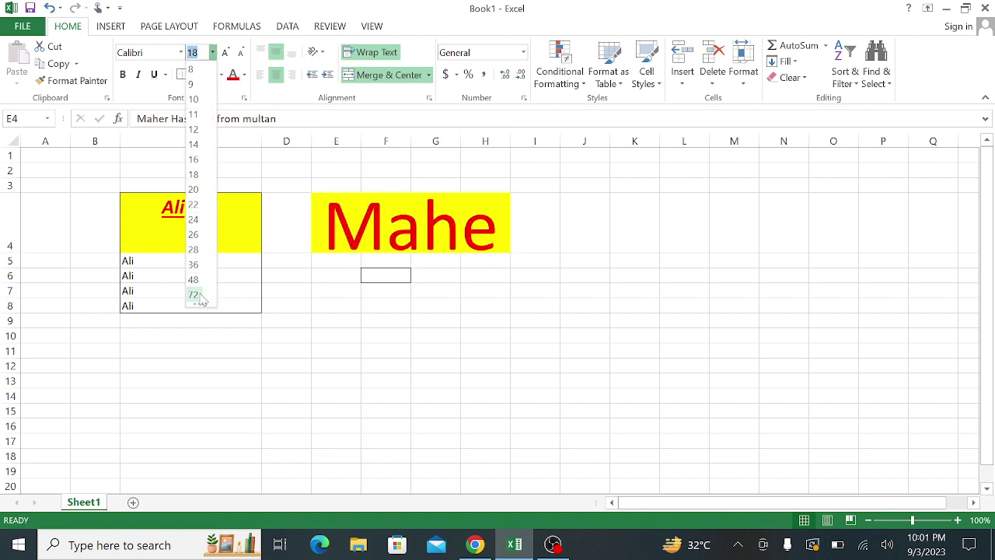
{"action": "left_click", "coordinate": [195, 295]}
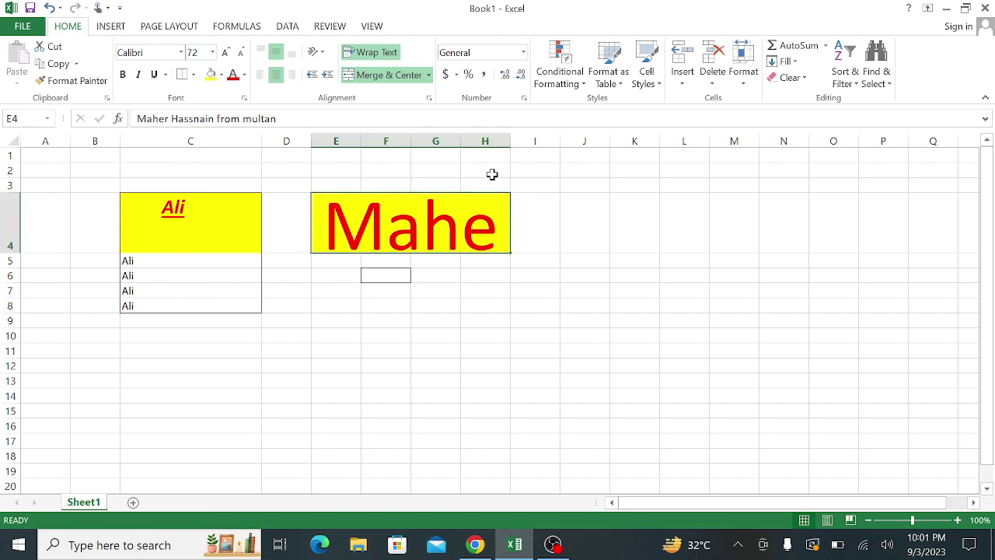
{"action": "left_click", "coordinate": [380, 54]}
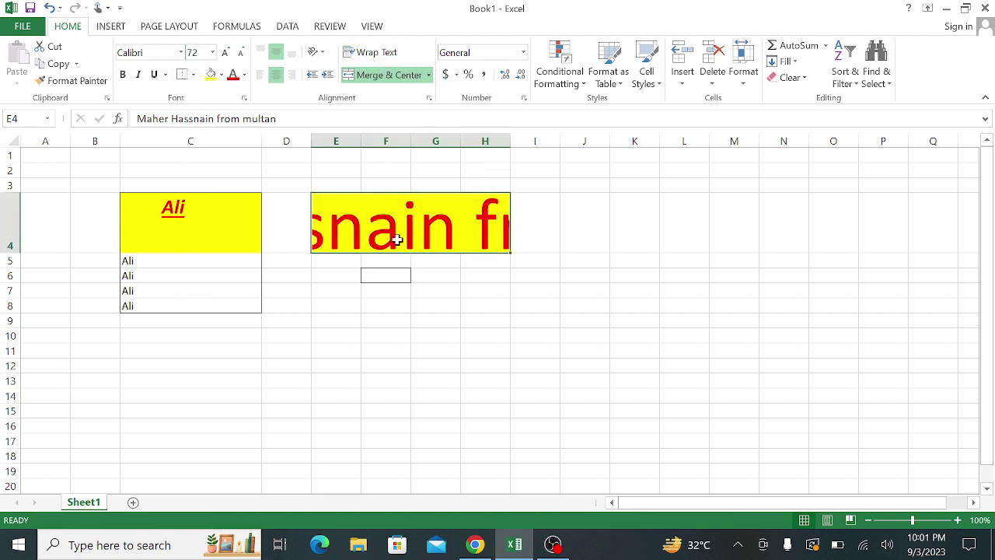
{"action": "left_click", "coordinate": [213, 53]}
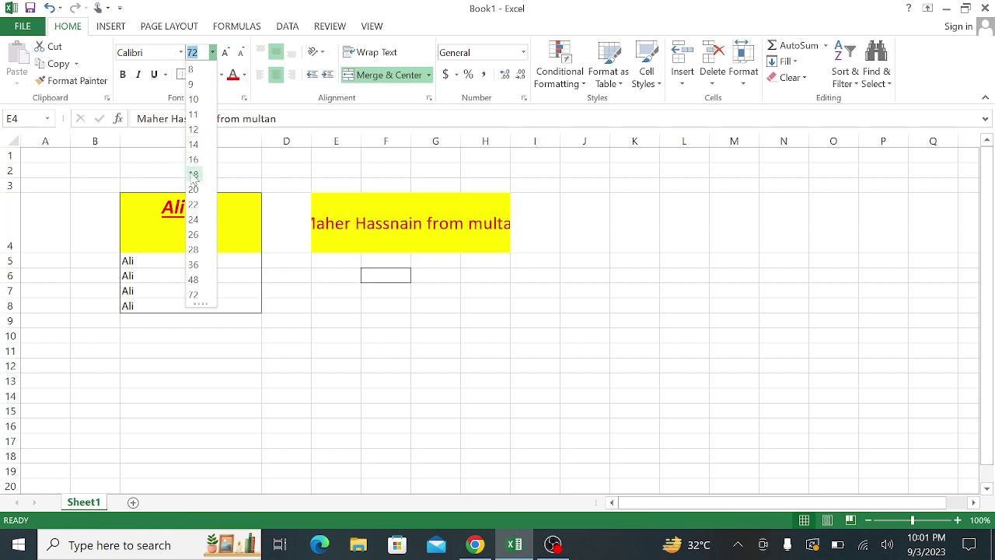
{"action": "left_click", "coordinate": [195, 130]}
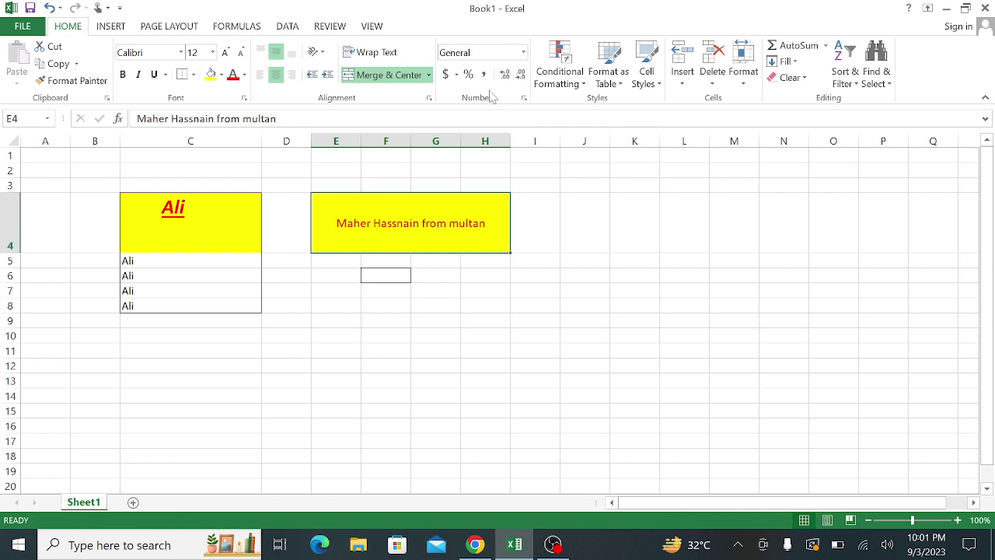
- Enter 03-09-2023 in G6 so it becomes the date 3/9/2023
{"action": "left_click", "coordinate": [441, 279]}
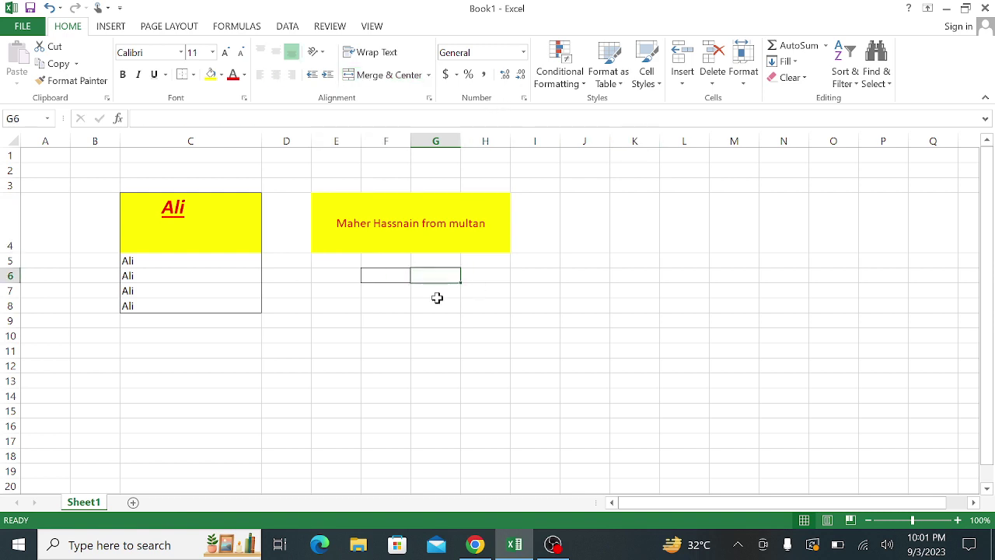
{"action": "type", "text": "12"}
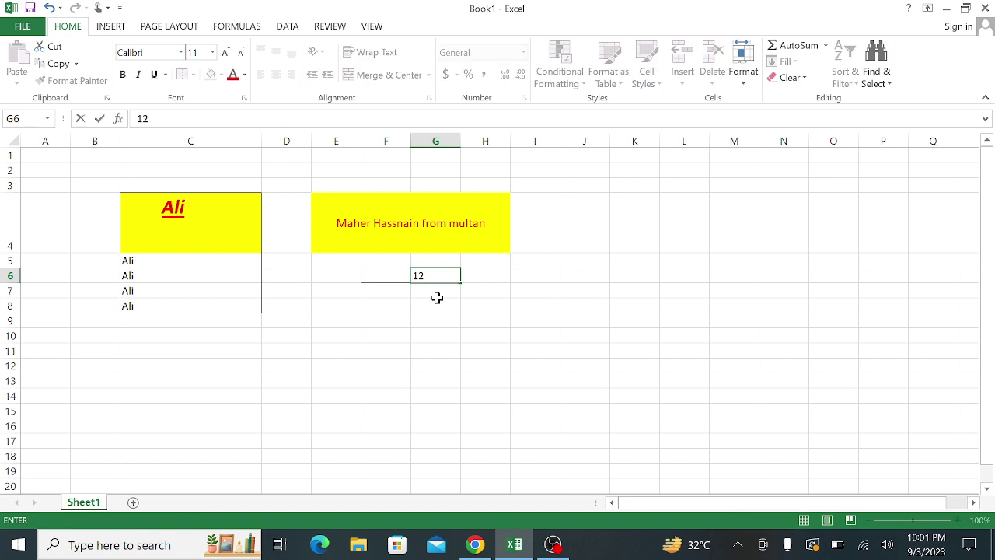
{"action": "key", "text": "BackSpace"}
{"action": "key", "text": "BackSpace"}
{"action": "type", "text": "023"}
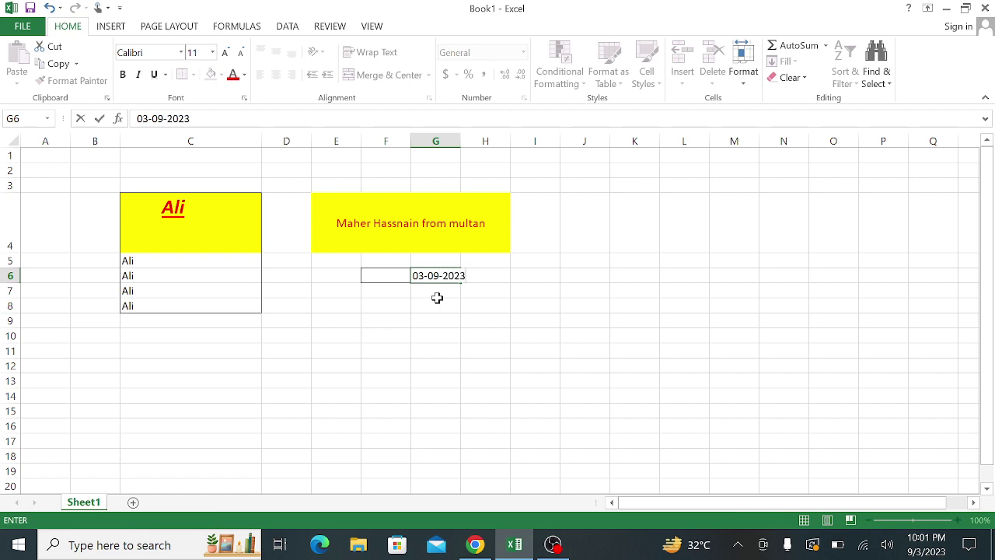
{"action": "key", "text": "Return"}
{"action": "key", "text": "Up"}
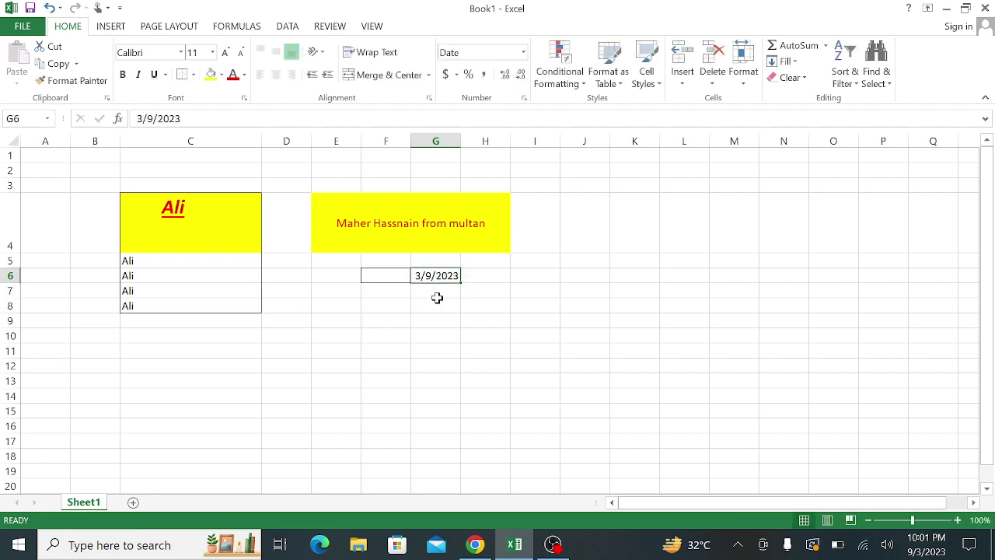
- Apply the General, Number, then Currency formats to G6
{"action": "left_click", "coordinate": [524, 53]}
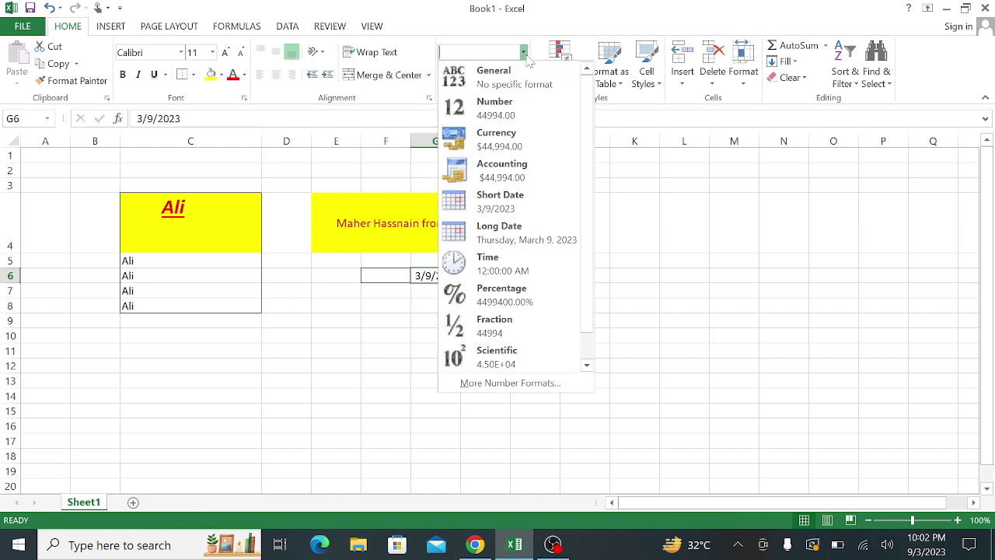
{"action": "left_click", "coordinate": [494, 71]}
{"action": "left_click", "coordinate": [451, 313]}
{"action": "left_click", "coordinate": [426, 266]}
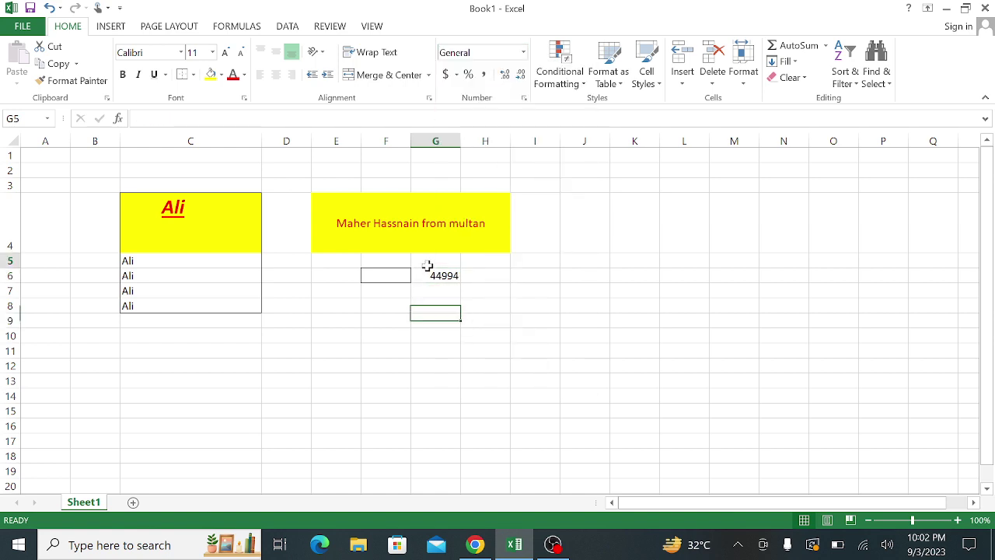
{"action": "left_click", "coordinate": [428, 274]}
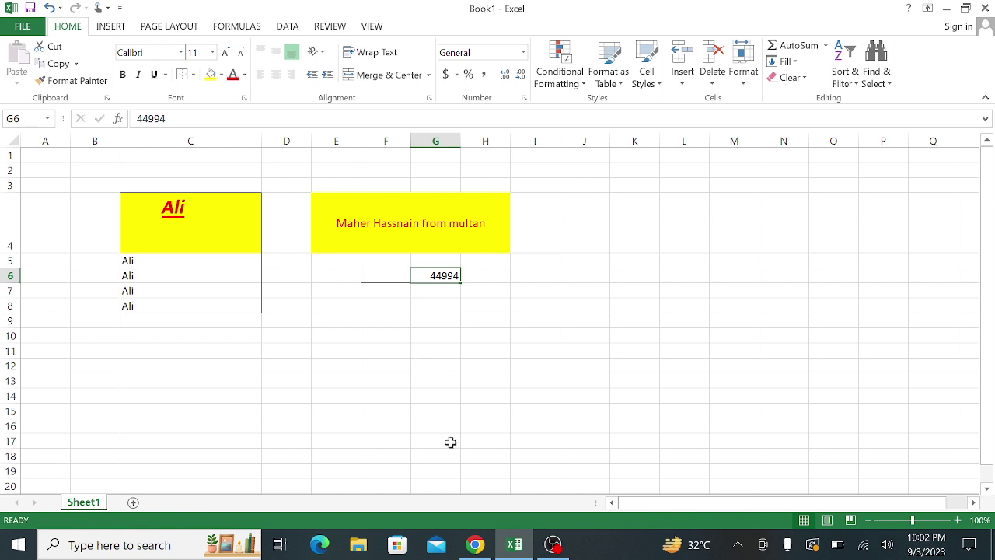
{"action": "left_click", "coordinate": [524, 53]}
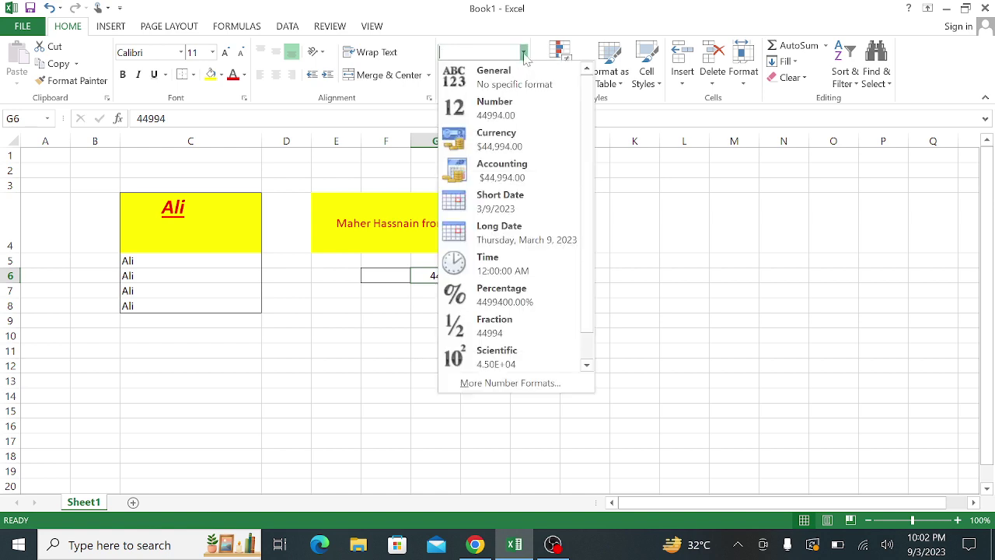
{"action": "left_click", "coordinate": [513, 115]}
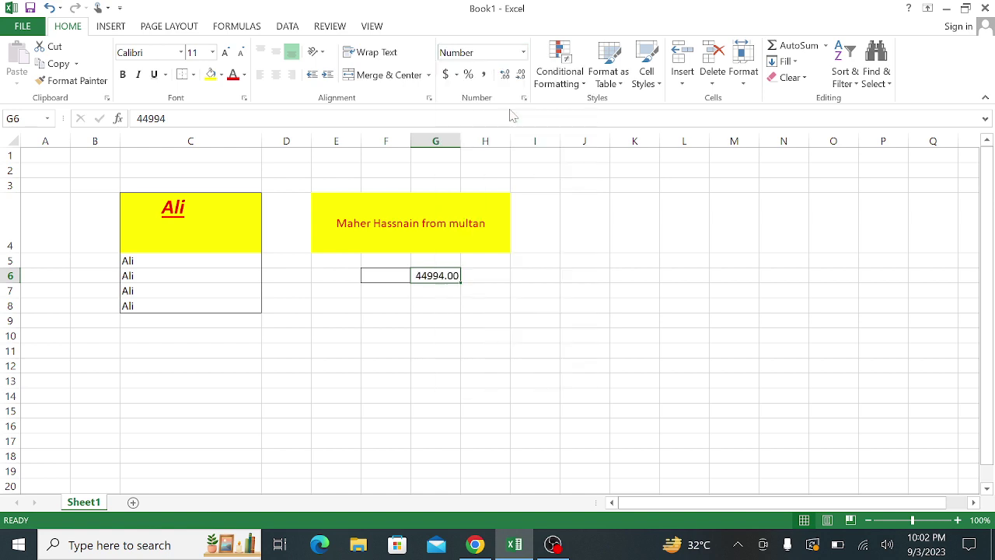
{"action": "left_click", "coordinate": [524, 52]}
{"action": "left_click", "coordinate": [520, 139]}
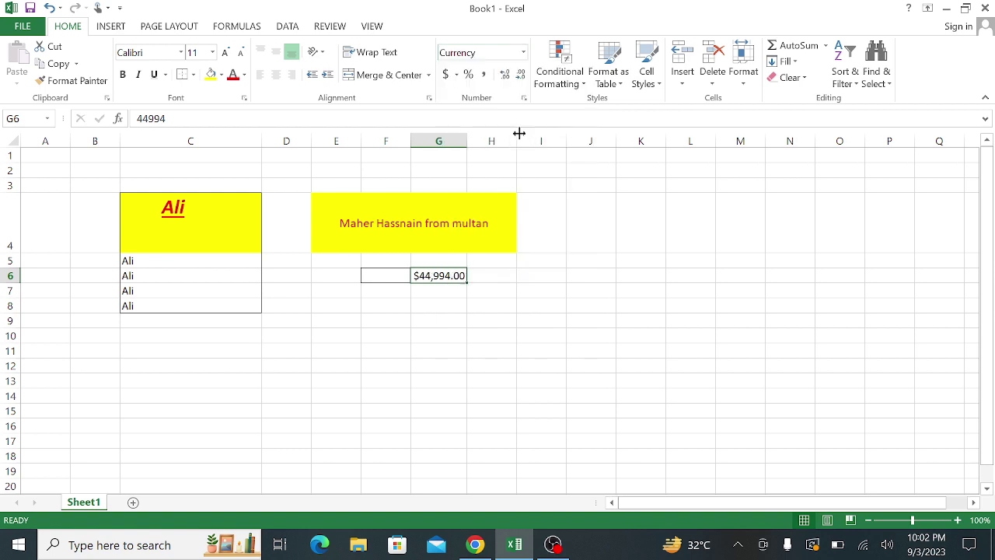
- Apply Short Date, Percentage, and finally Time format to G6, showing 12:00:00 AM
{"action": "left_click", "coordinate": [524, 53]}
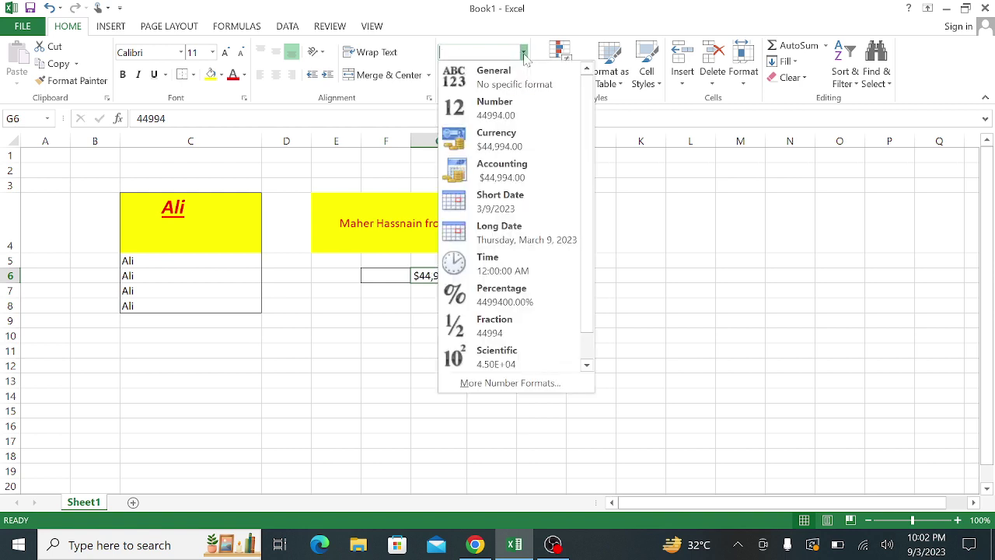
{"action": "left_click", "coordinate": [501, 202]}
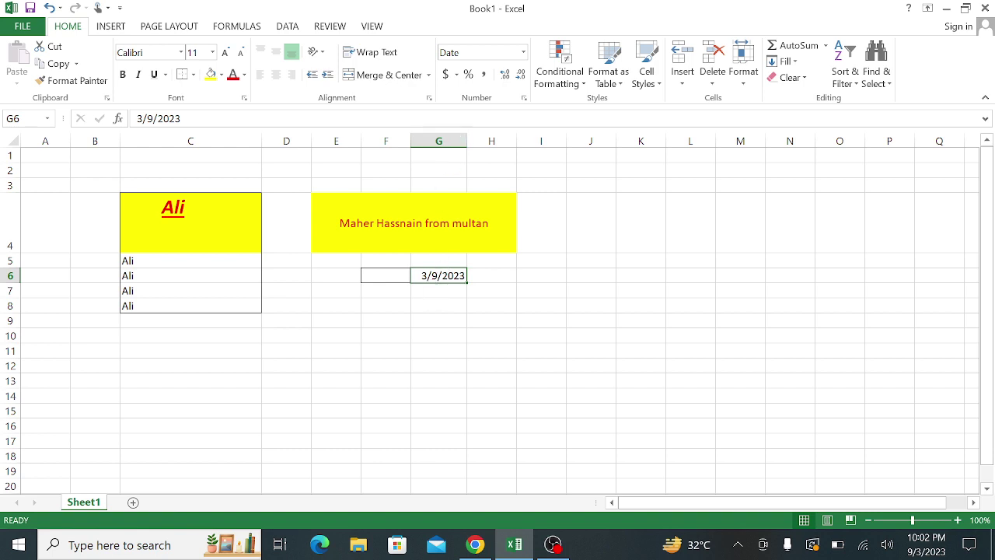
{"action": "left_click", "coordinate": [524, 52]}
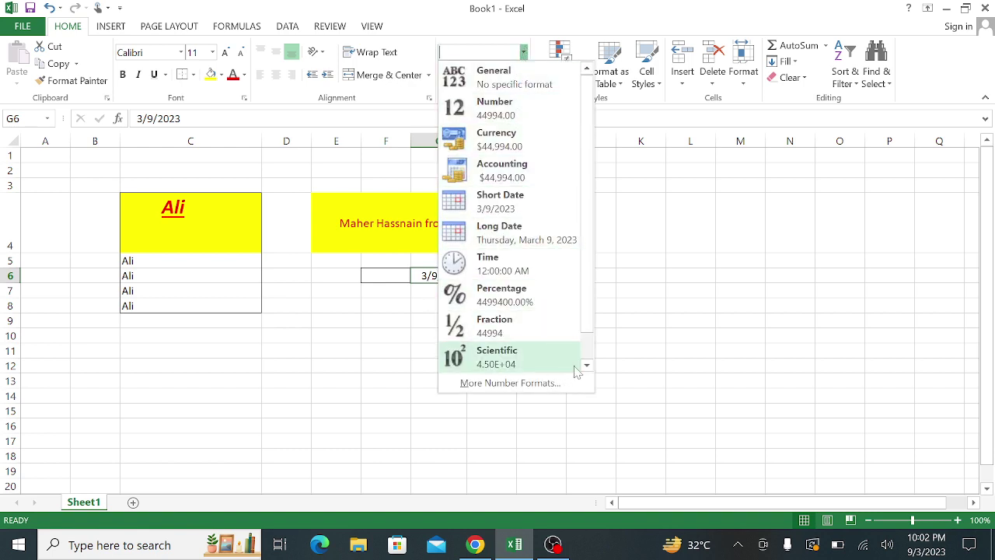
{"action": "left_click", "coordinate": [497, 298]}
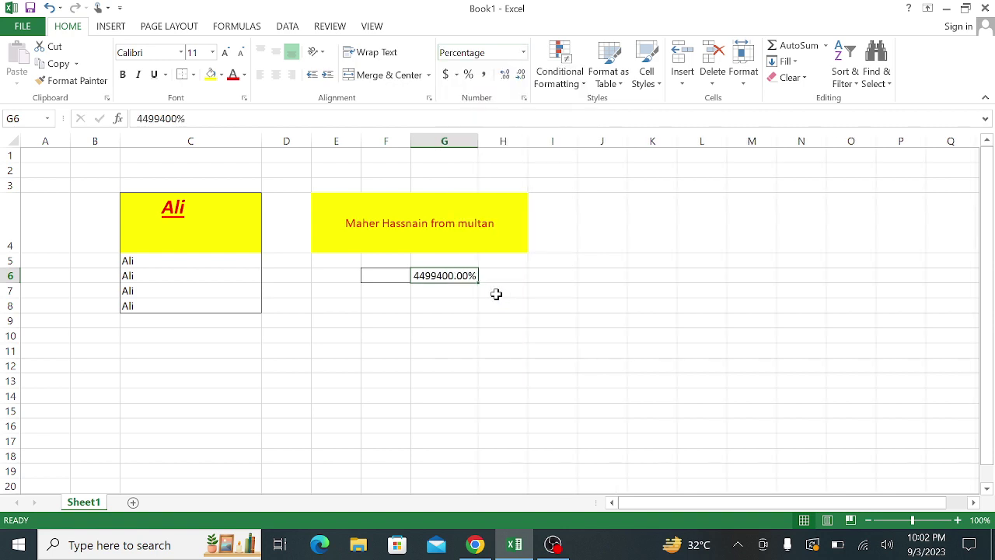
{"action": "left_click", "coordinate": [523, 52]}
{"action": "left_click", "coordinate": [488, 278]}
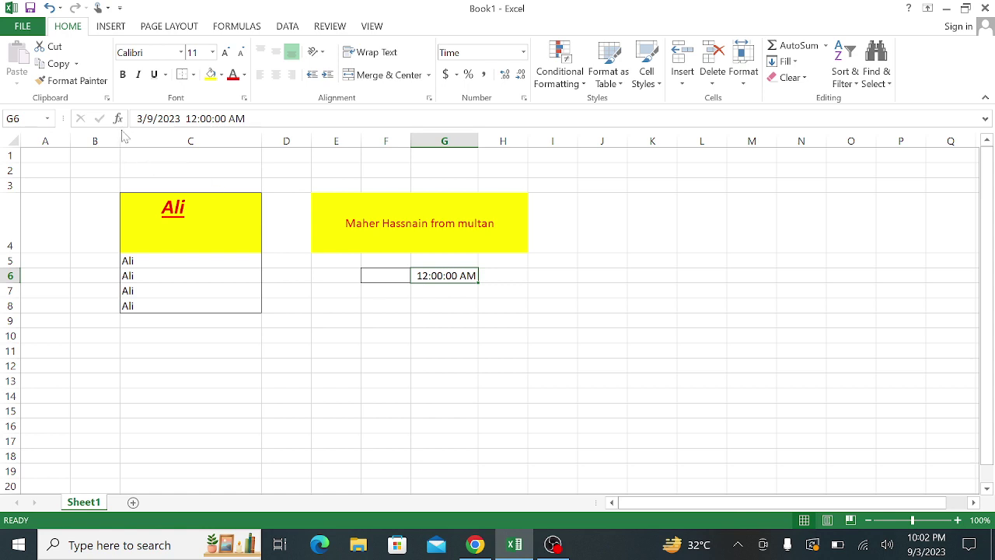
{"action": "left_click", "coordinate": [363, 330]}
{"action": "left_click", "coordinate": [416, 277]}
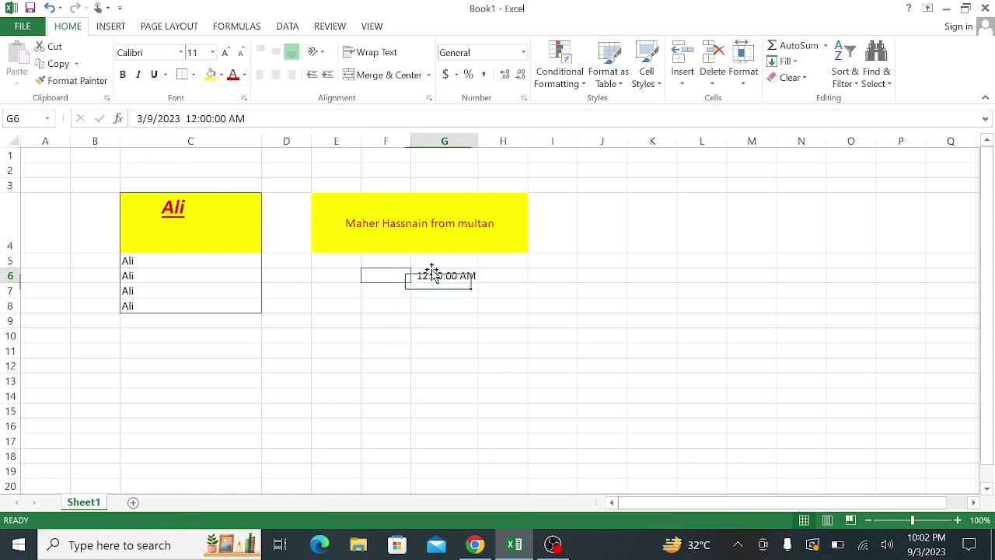
{"action": "left_click", "coordinate": [524, 52]}
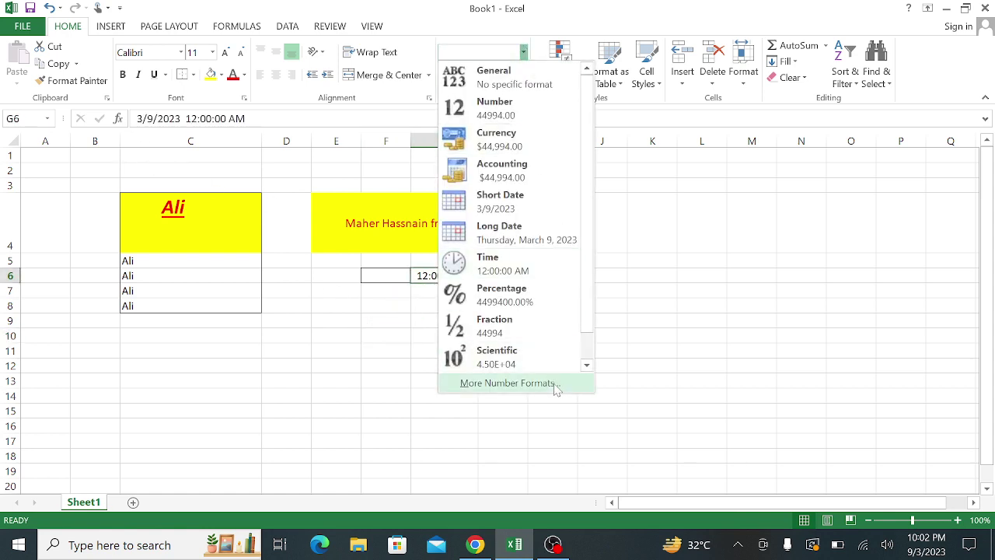
{"action": "key", "text": "Escape"}
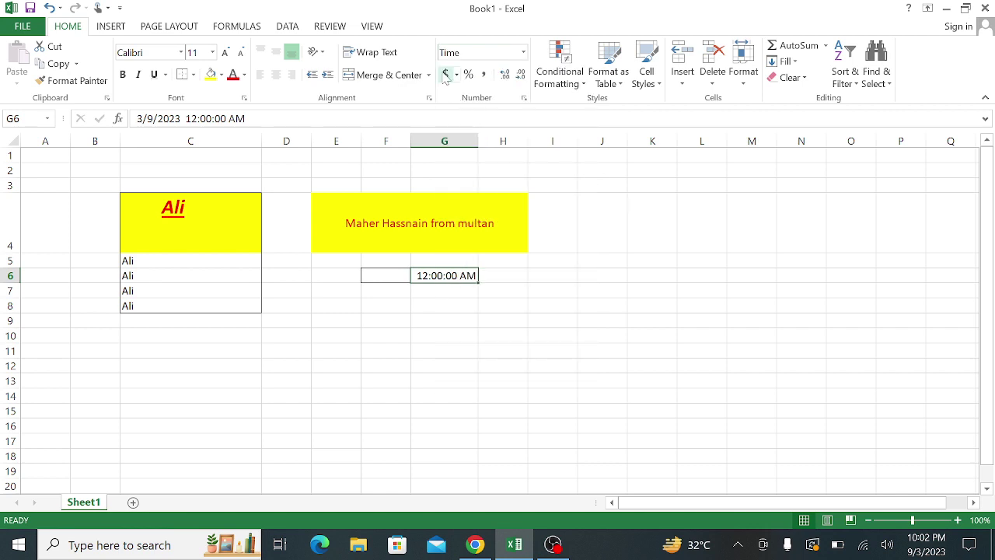
- Enter 300000 in cell H7
{"action": "left_click", "coordinate": [521, 292]}
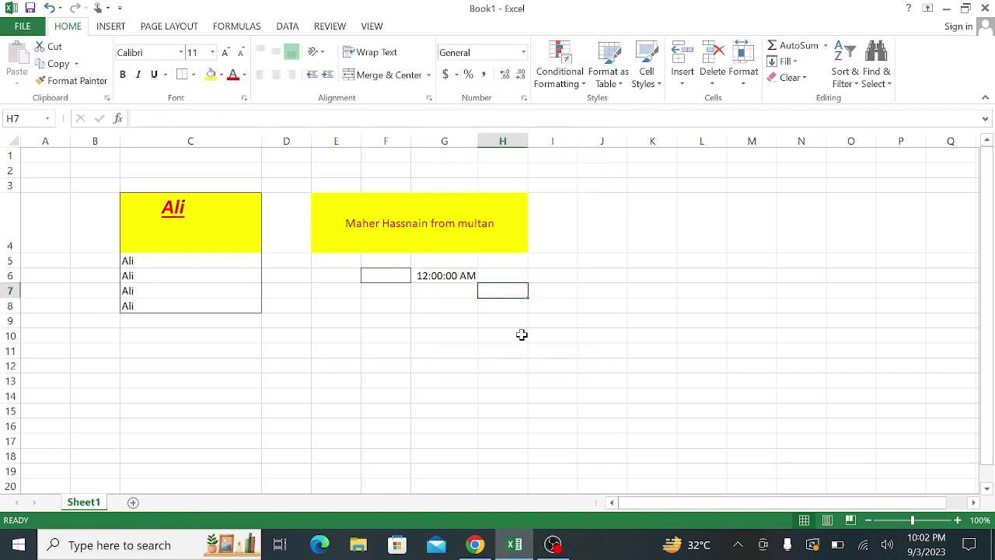
{"action": "type", "text": "300000"}
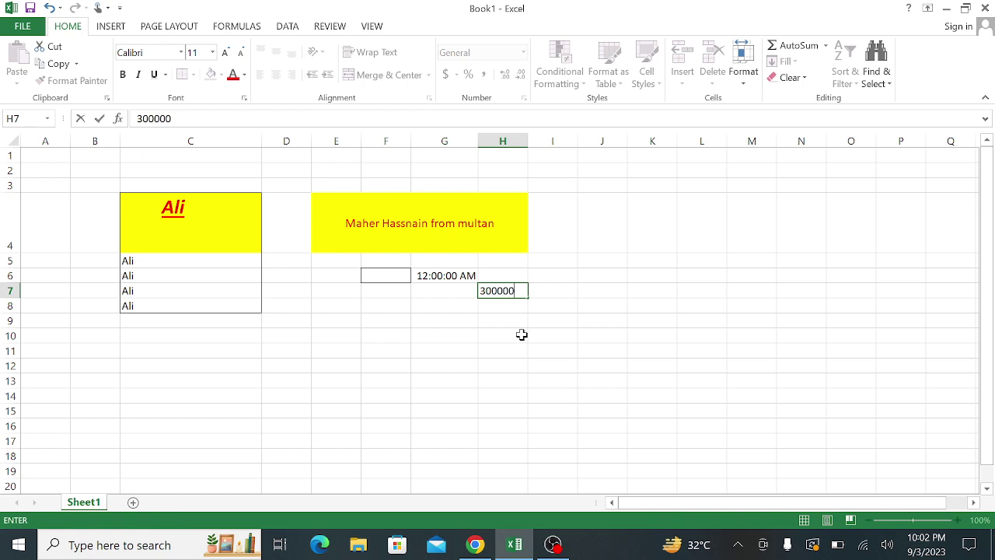
{"action": "key", "text": "Return"}
{"action": "key", "text": "Up"}
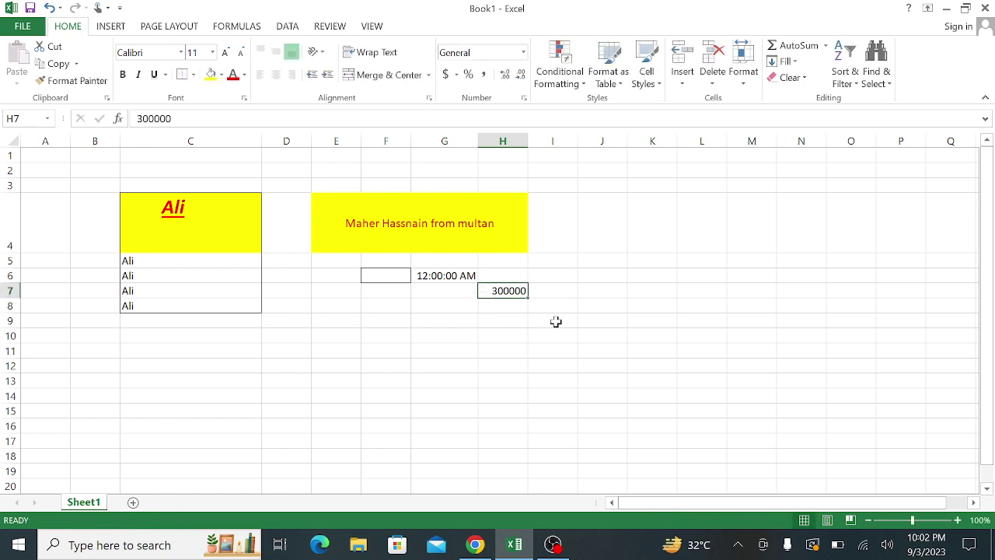
- Try Accounting (undone) and Percent on H7, ending with Comma Style as 300,000.00
{"action": "left_click", "coordinate": [445, 74]}
{"action": "left_click", "coordinate": [536, 362]}
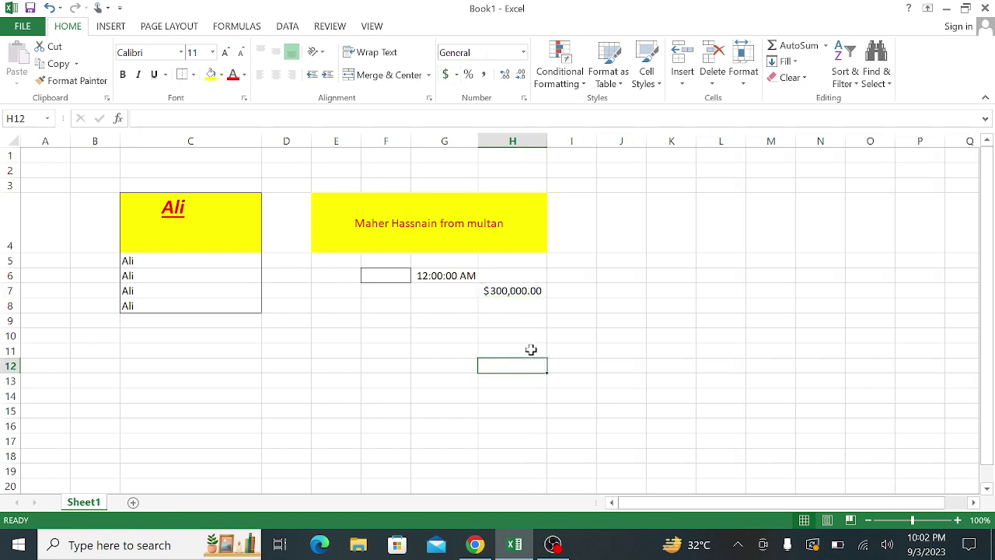
{"action": "left_click", "coordinate": [509, 291]}
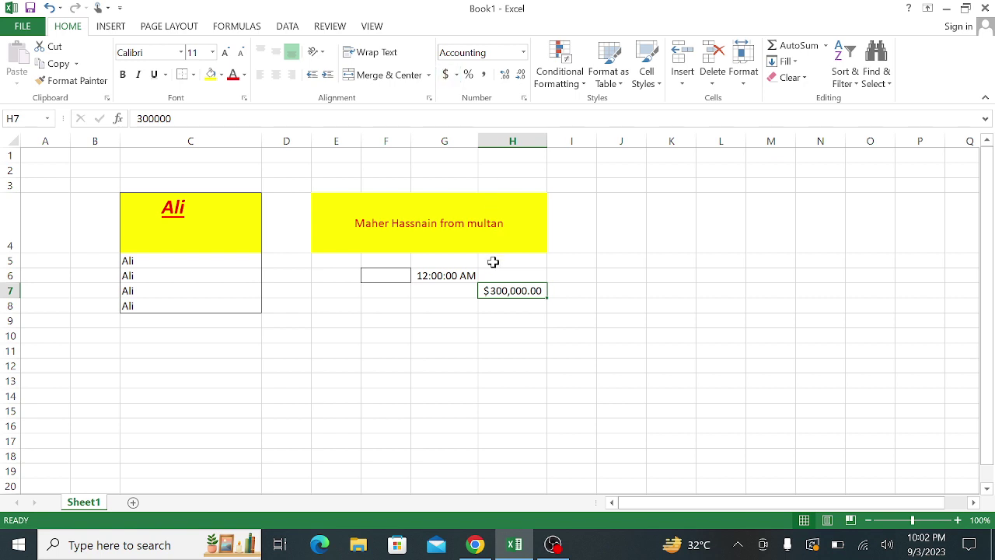
{"action": "key", "text": "ctrl+z"}
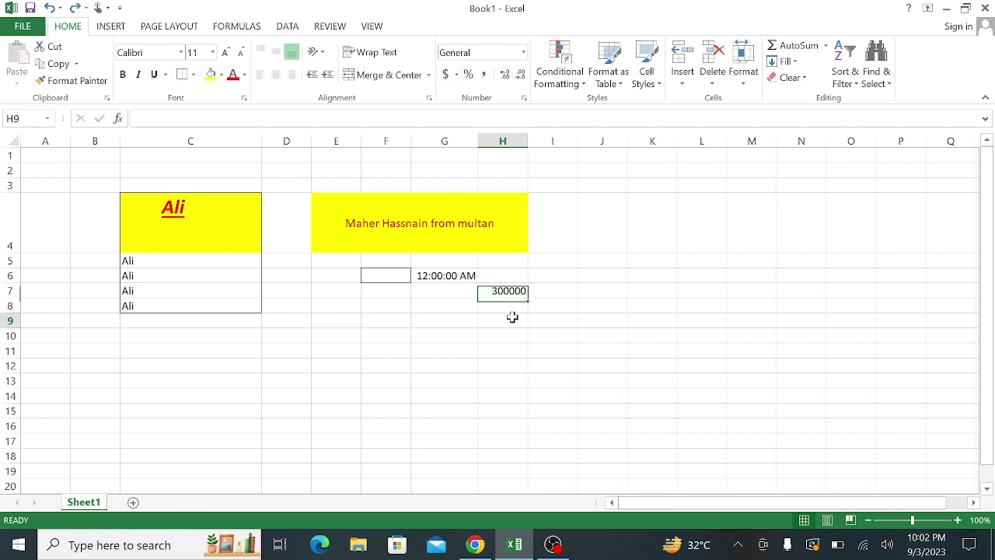
{"action": "left_click", "coordinate": [510, 311]}
{"action": "left_click", "coordinate": [498, 287]}
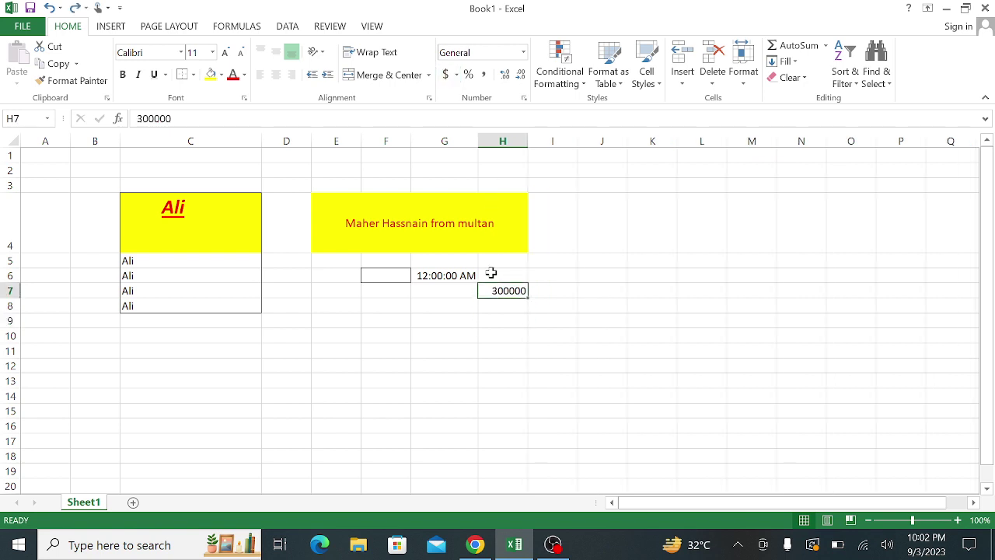
{"action": "left_click", "coordinate": [468, 73]}
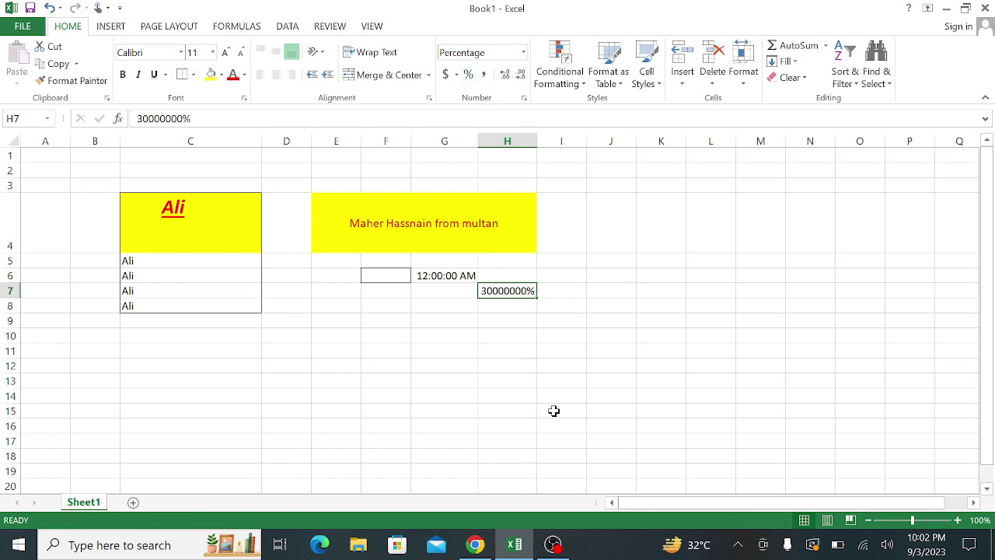
{"action": "left_click", "coordinate": [482, 74]}
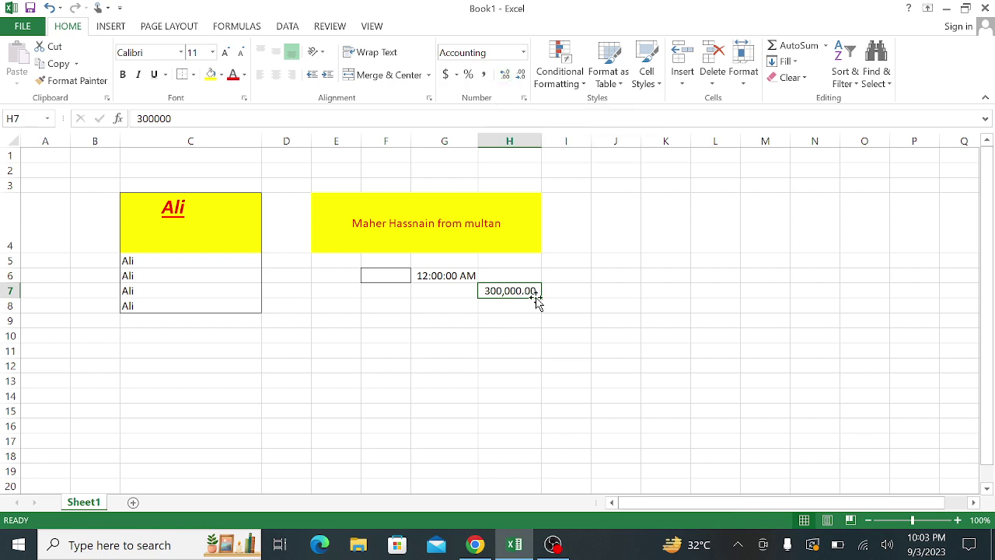
- Add and remove decimal places on H7, ending at 300,000 with no decimals
{"action": "left_click", "coordinate": [521, 73]}
{"action": "left_click", "coordinate": [521, 74]}
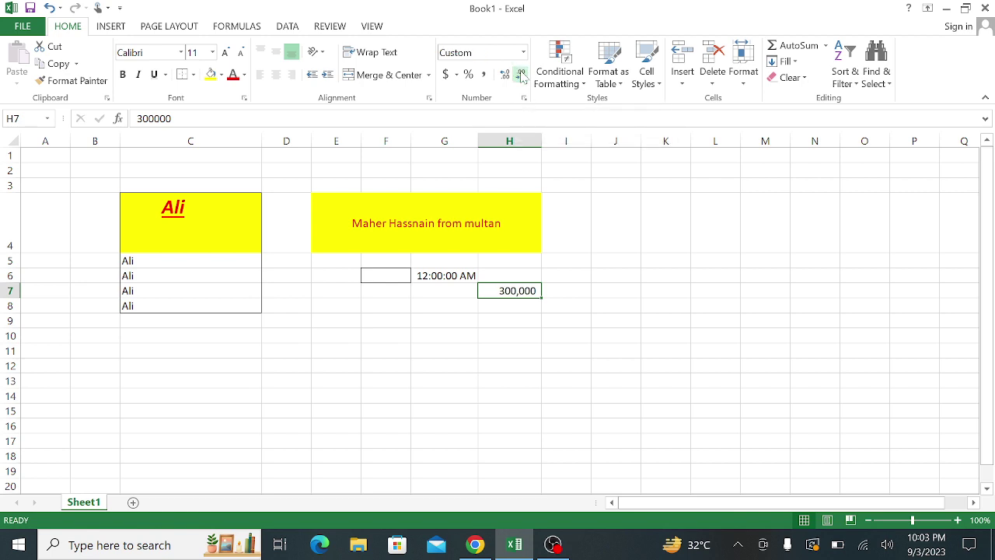
{"action": "left_click", "coordinate": [505, 74]}
{"action": "left_click", "coordinate": [505, 73]}
{"action": "left_click", "coordinate": [505, 74]}
{"action": "left_click", "coordinate": [505, 74]}
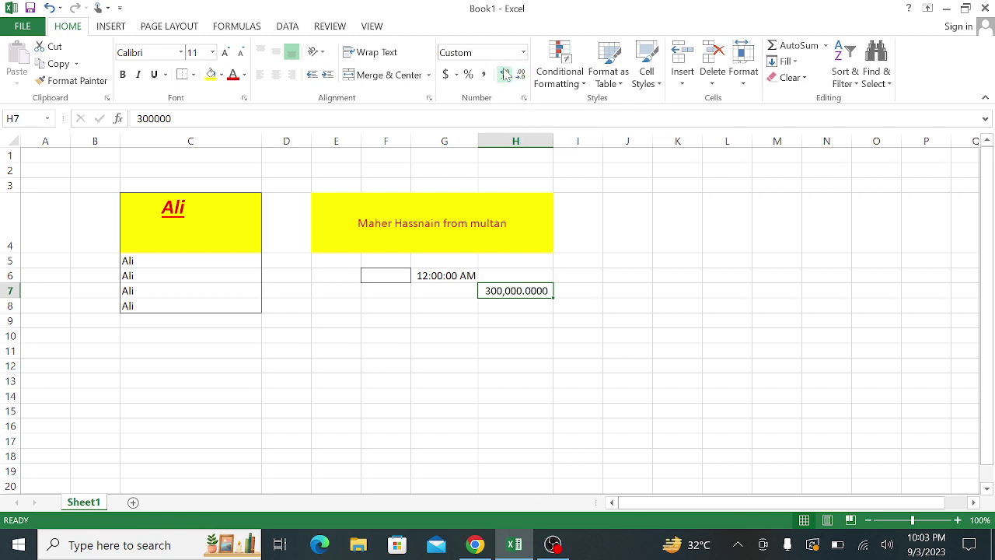
{"action": "left_click", "coordinate": [506, 74]}
{"action": "left_click", "coordinate": [505, 74]}
{"action": "left_click", "coordinate": [505, 74]}
{"action": "left_click", "coordinate": [505, 74]}
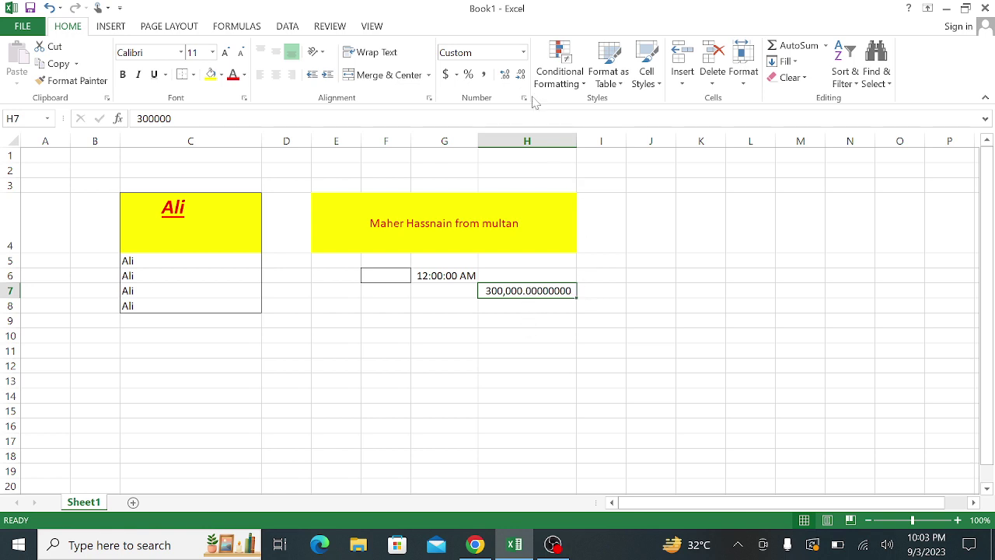
{"action": "left_click", "coordinate": [520, 74]}
{"action": "left_click", "coordinate": [520, 74]}
{"action": "left_click", "coordinate": [520, 74]}
{"action": "left_click", "coordinate": [520, 74]}
{"action": "left_click", "coordinate": [520, 74]}
{"action": "left_click", "coordinate": [520, 74]}
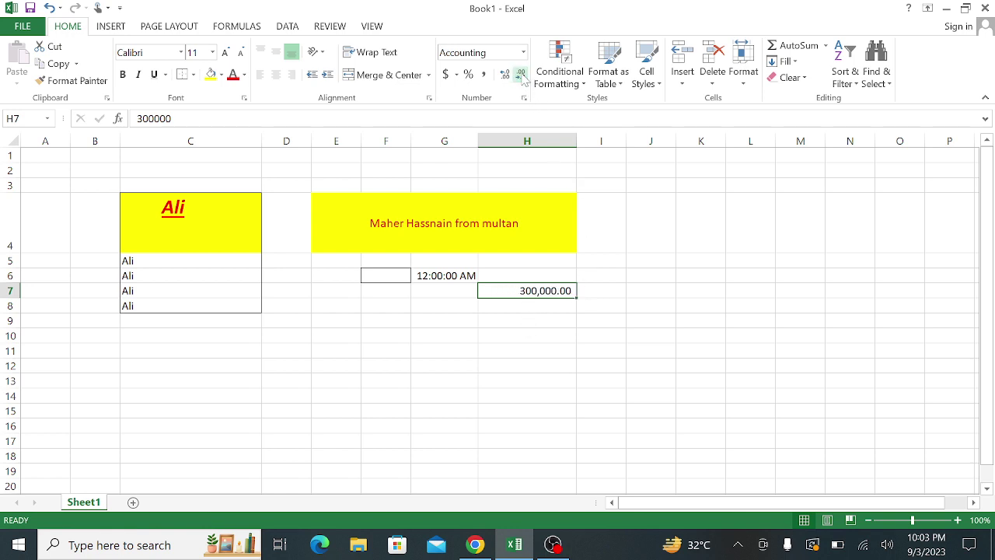
{"action": "left_click", "coordinate": [520, 74]}
{"action": "left_click", "coordinate": [606, 225]}
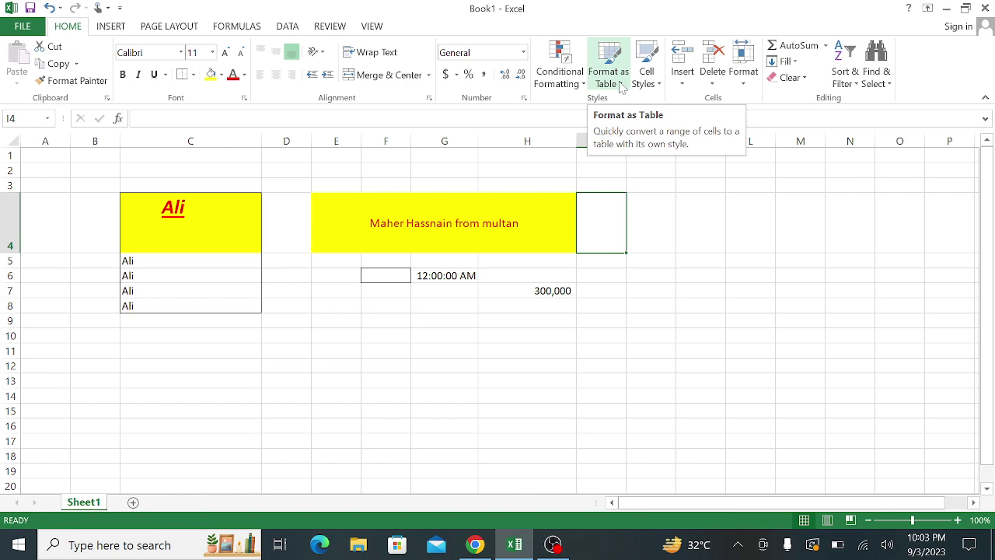
{"action": "left_click", "coordinate": [621, 88]}
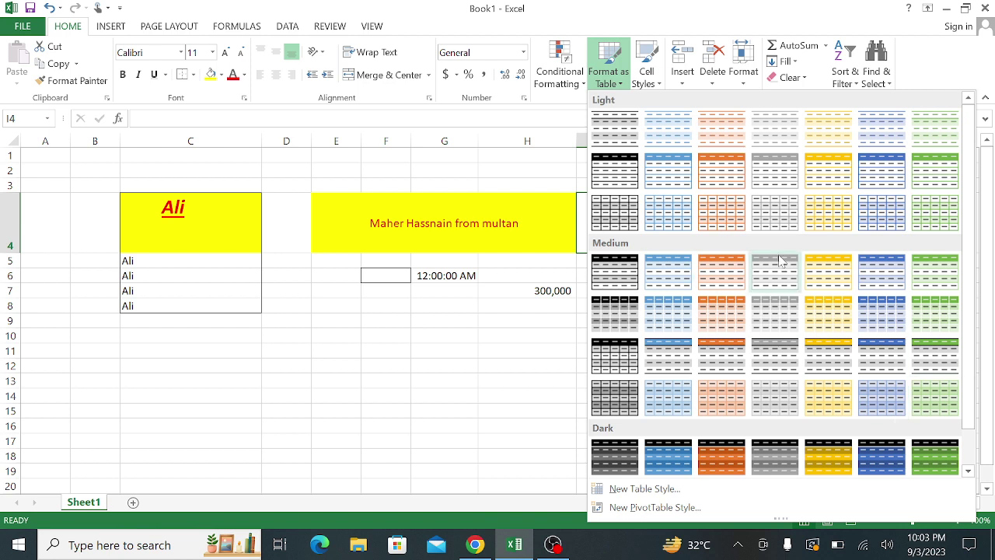
{"action": "scroll", "coordinate": [780, 254], "scroll_direction": "down", "scroll_amount": 1}
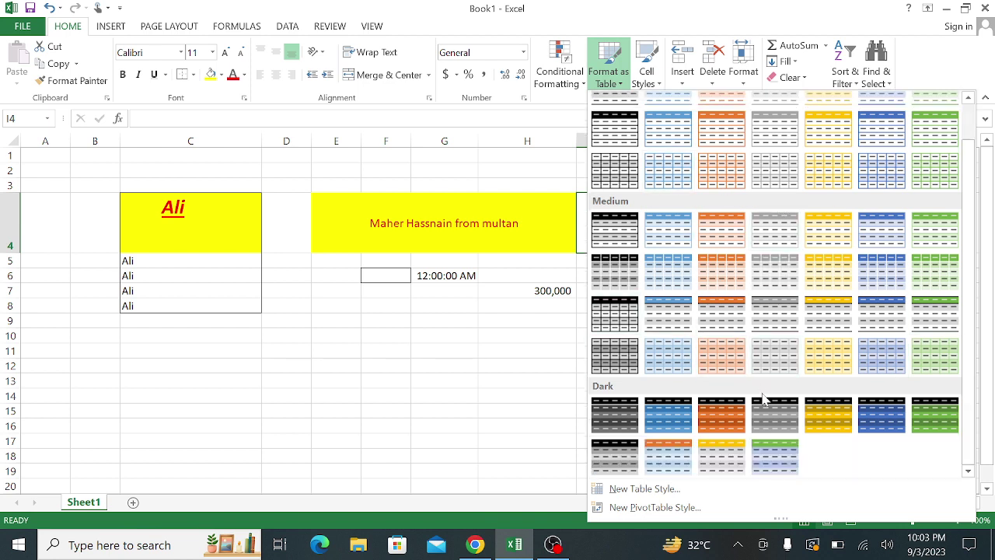
{"action": "left_click", "coordinate": [721, 264]}
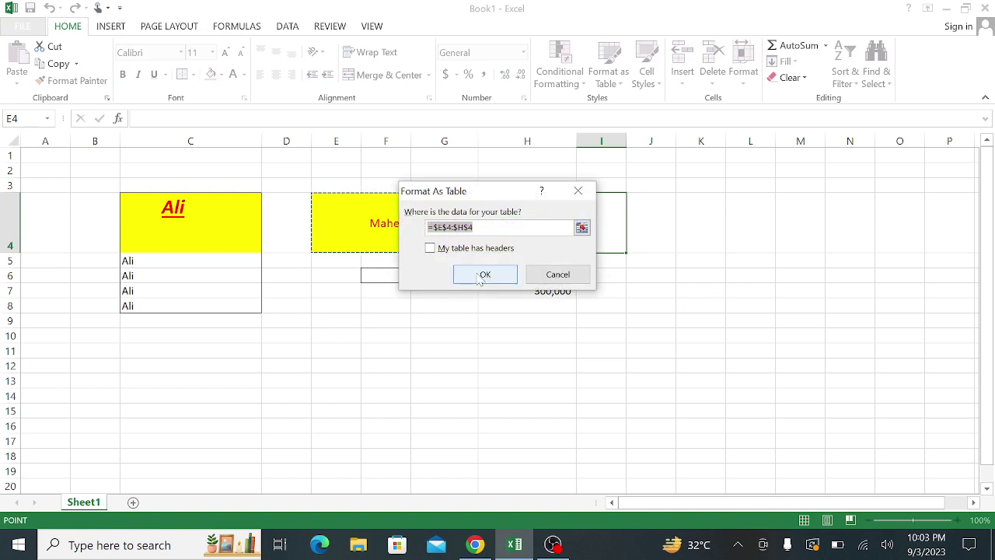
{"action": "left_click", "coordinate": [480, 276]}
{"action": "left_click", "coordinate": [470, 245]}
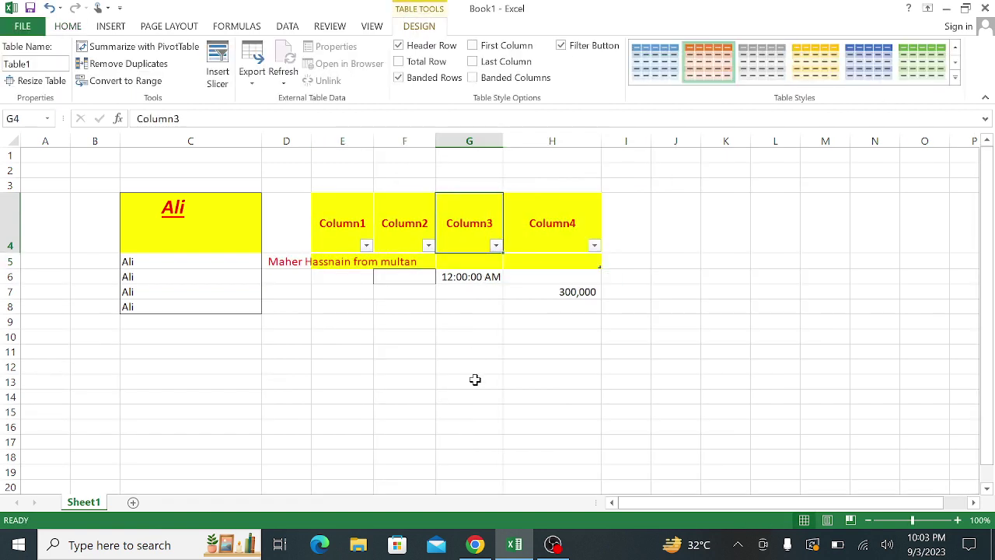
{"action": "left_click", "coordinate": [366, 245]}
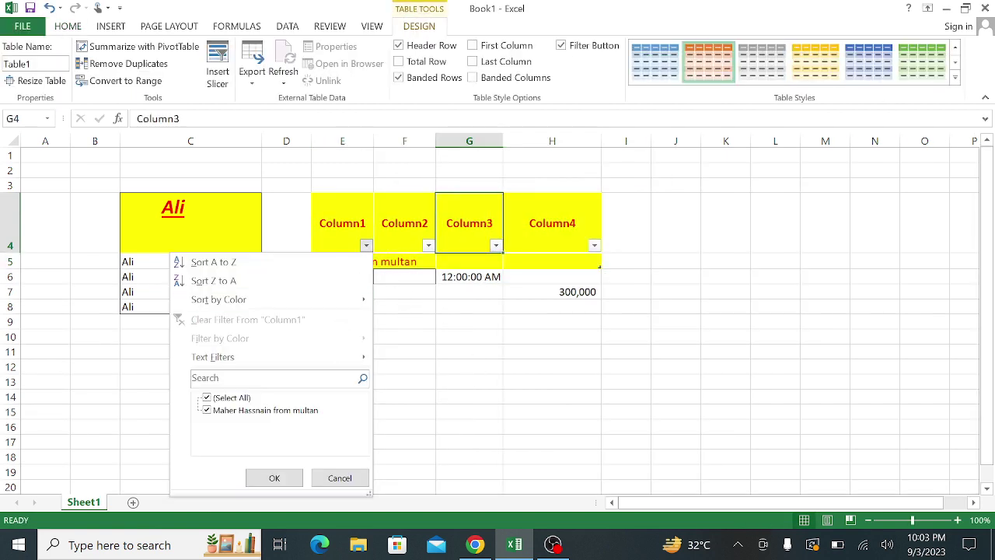
{"action": "left_click", "coordinate": [262, 279]}
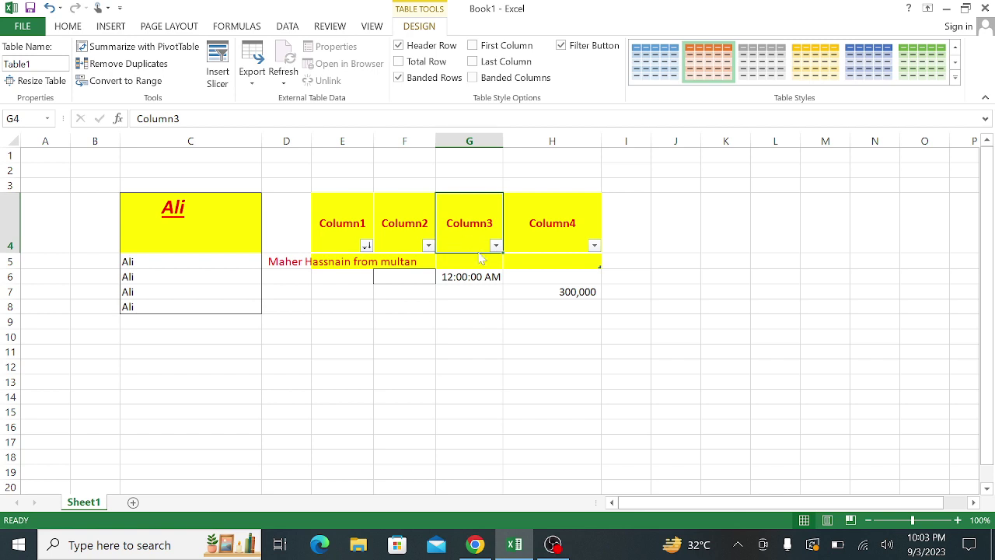
{"action": "key", "text": "Down"}
{"action": "key", "text": "Down"}
{"action": "key", "text": "Down"}
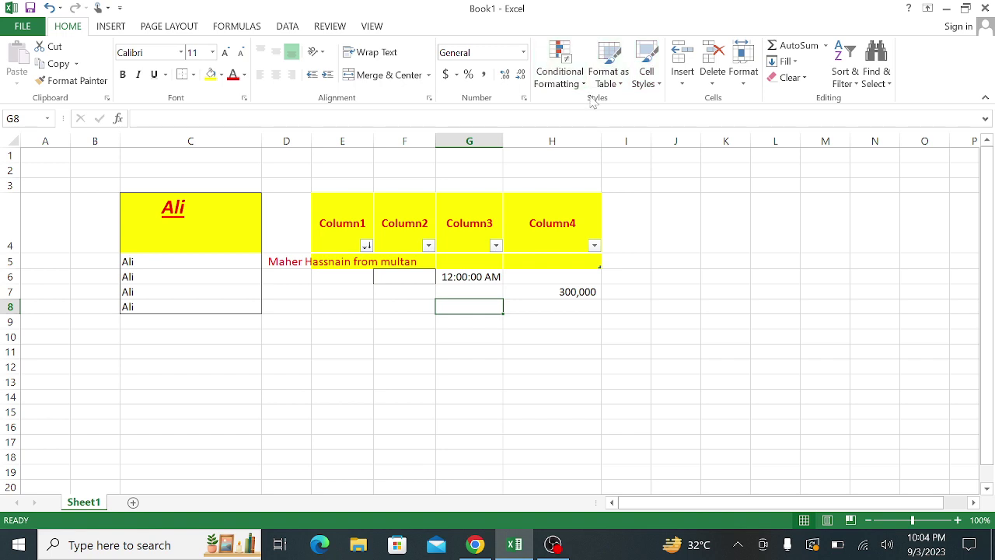
{"action": "left_click", "coordinate": [535, 323]}
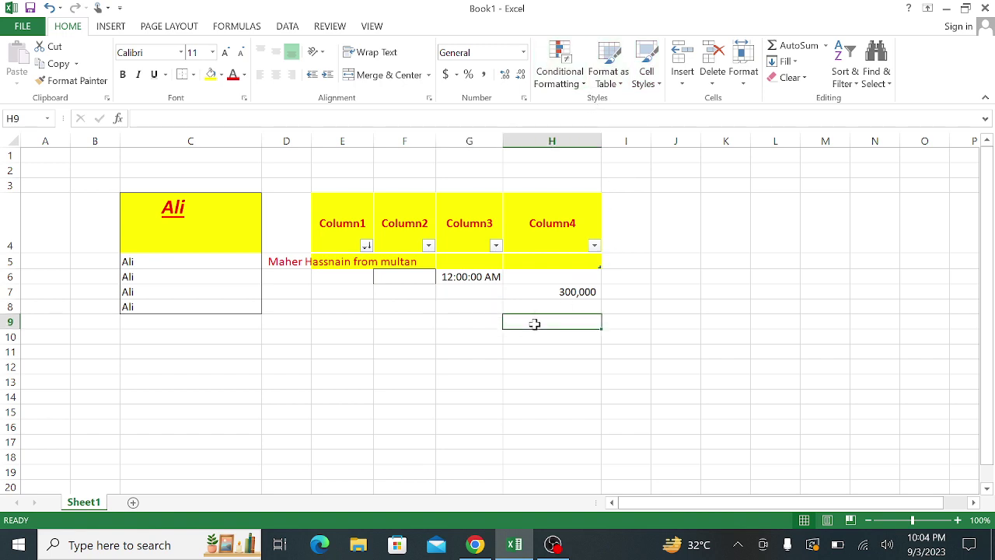
{"action": "key", "text": "ctrl+z"}
{"action": "key", "text": "ctrl+z"}
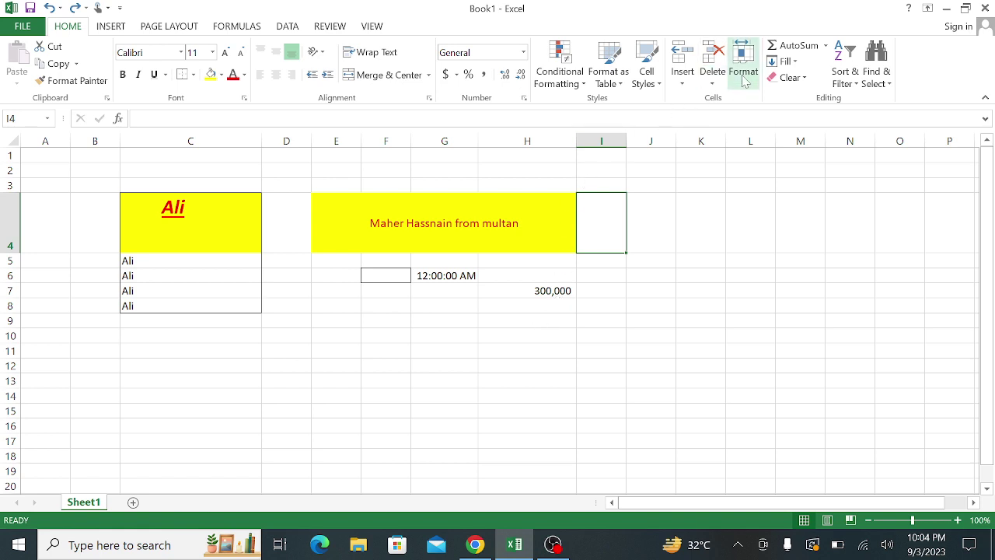
{"action": "left_click", "coordinate": [683, 85]}
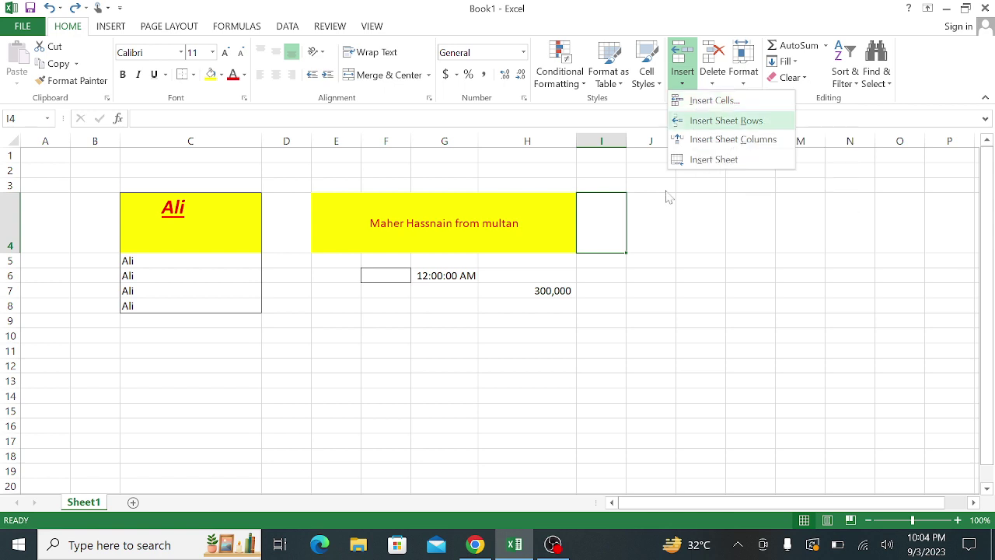
{"action": "left_click", "coordinate": [599, 242]}
{"action": "left_click", "coordinate": [684, 75]}
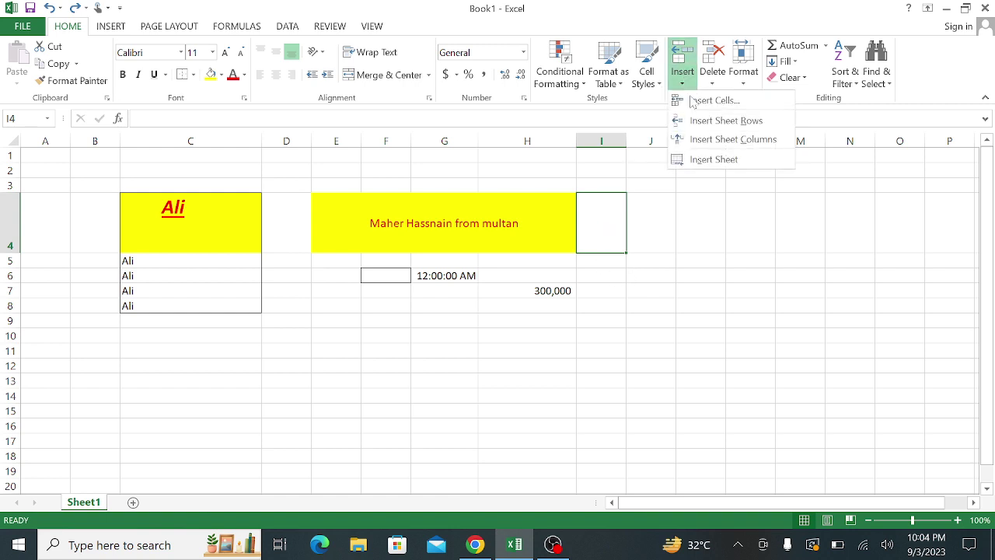
{"action": "left_click", "coordinate": [701, 100]}
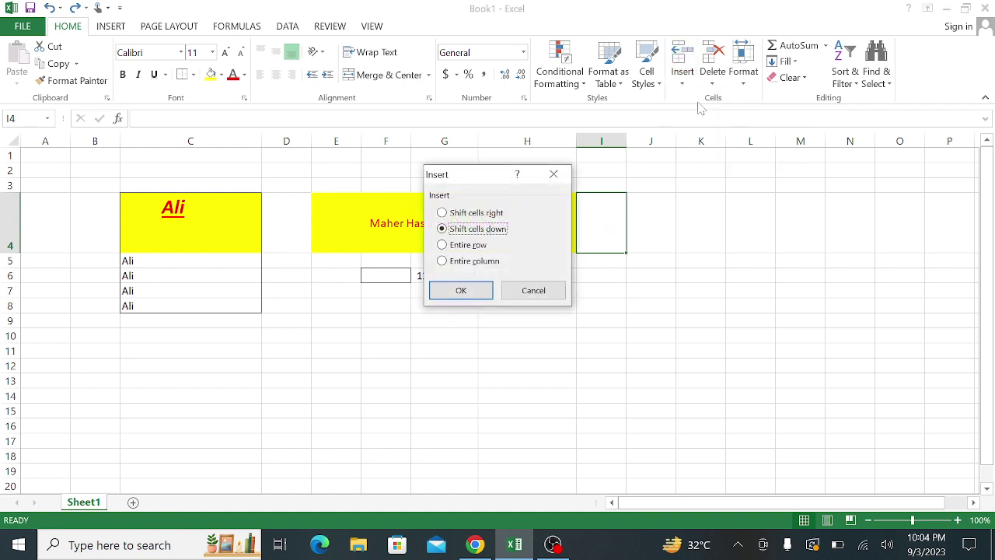
{"action": "left_click", "coordinate": [479, 246]}
{"action": "left_click", "coordinate": [461, 290]}
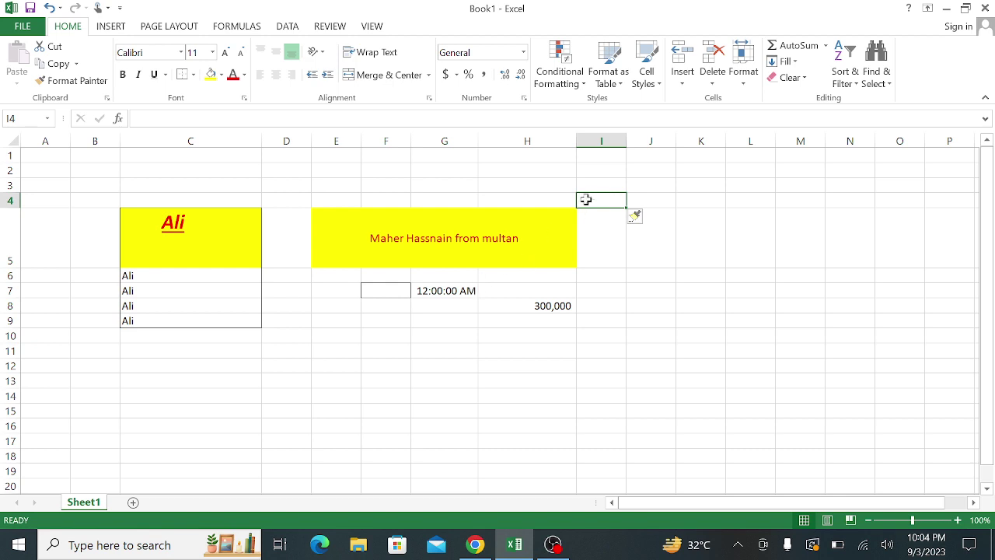
{"action": "left_click", "coordinate": [683, 77]}
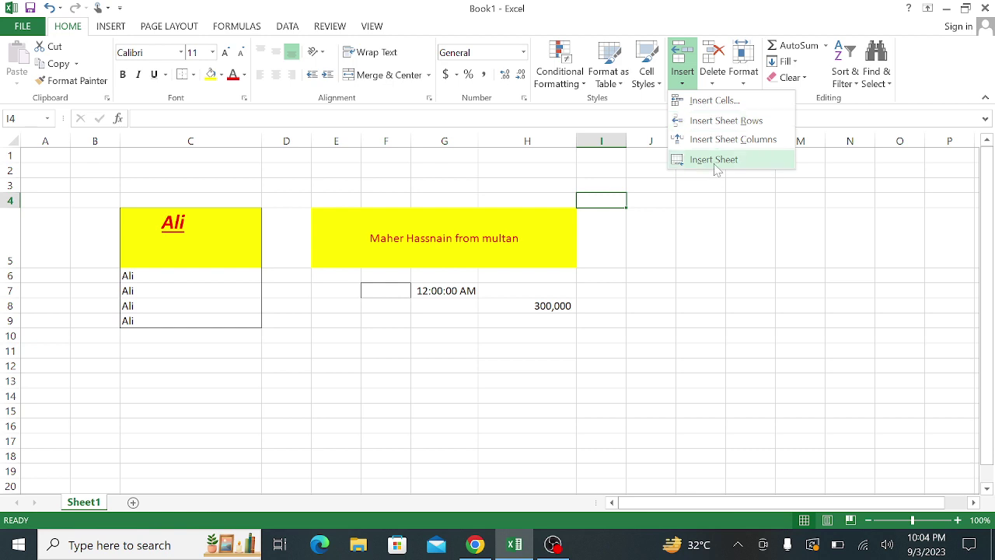
{"action": "left_click", "coordinate": [714, 160]}
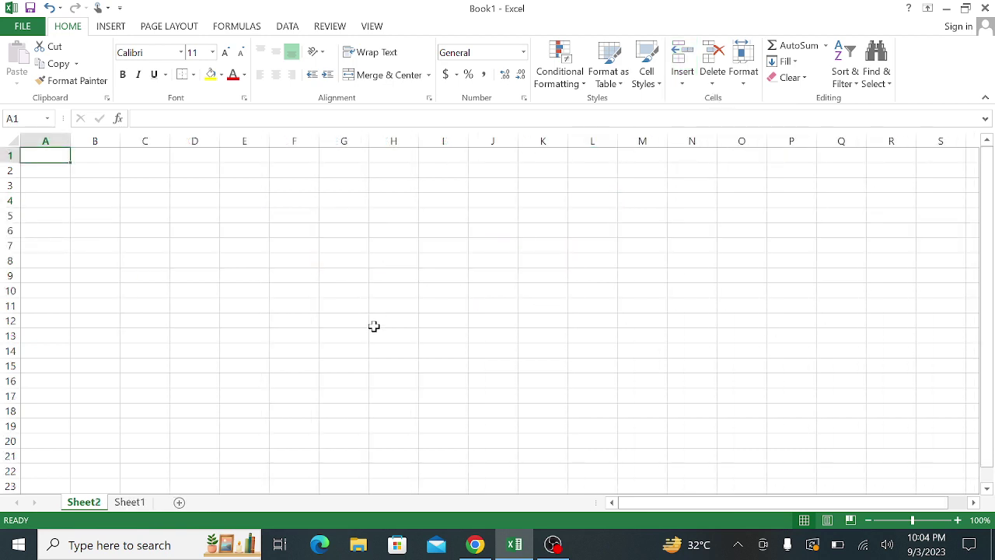
{"action": "left_click", "coordinate": [126, 503]}
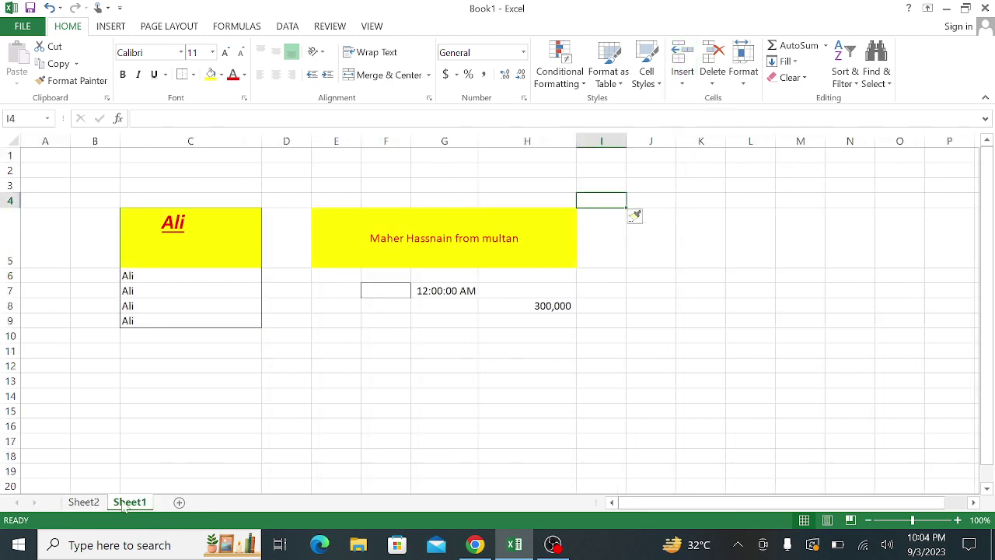
{"action": "left_click", "coordinate": [83, 503]}
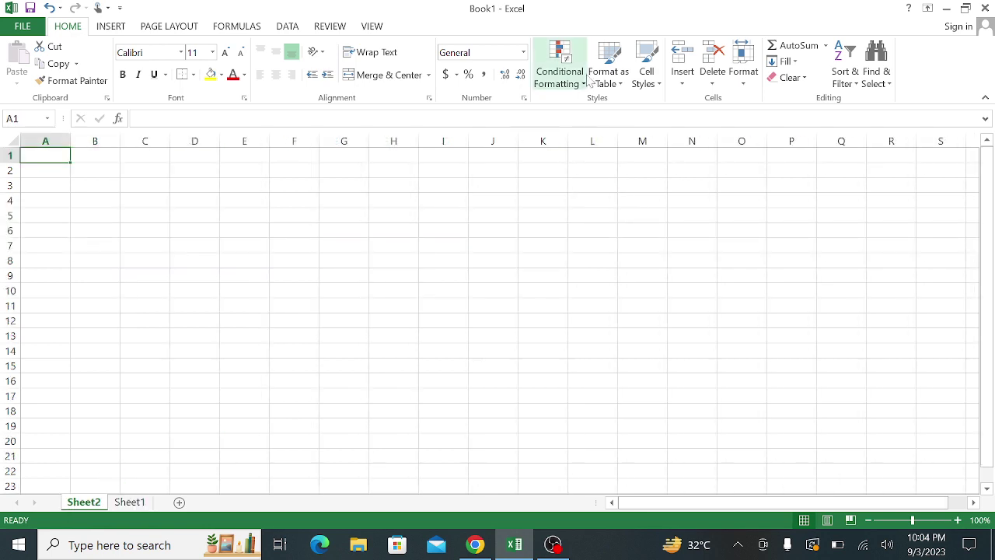
{"action": "left_click", "coordinate": [682, 68]}
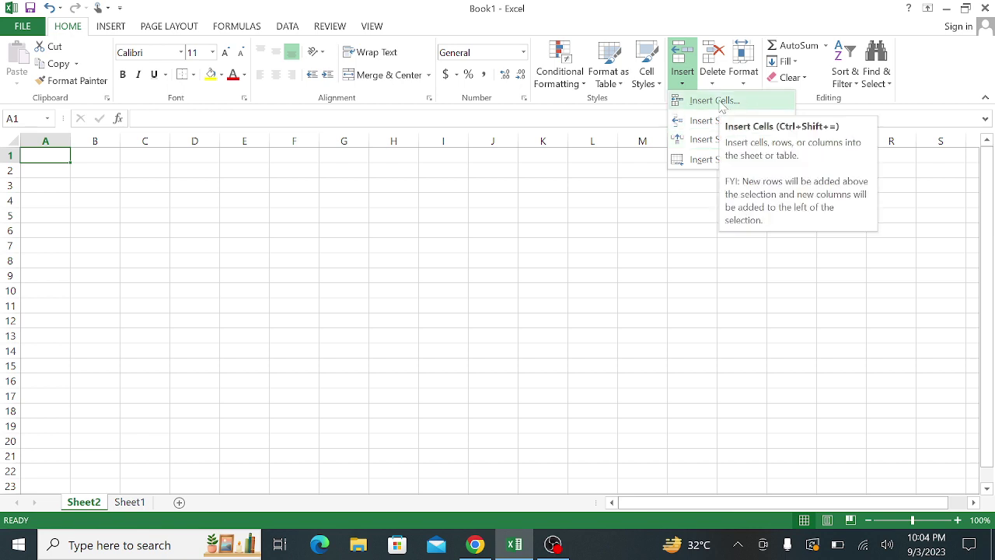
{"action": "left_click", "coordinate": [491, 251]}
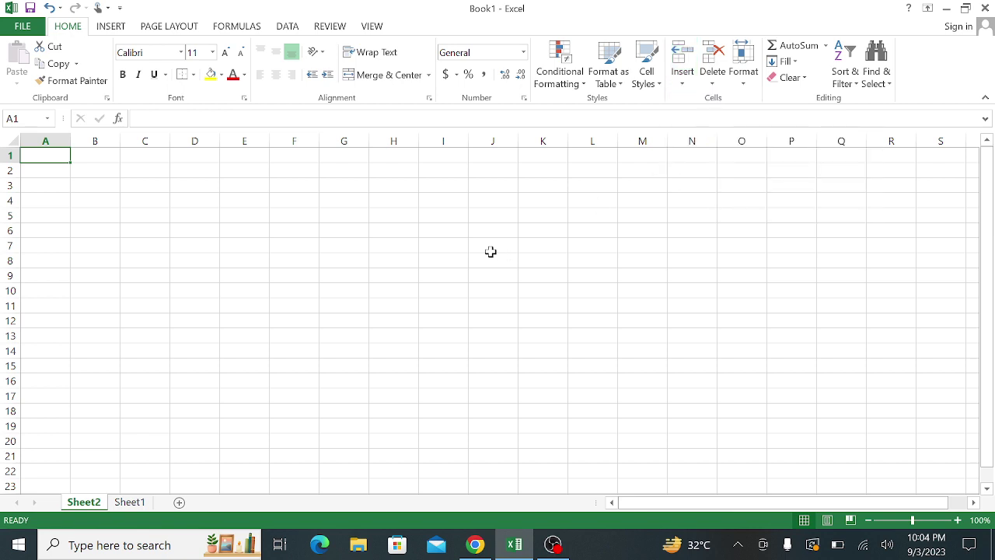
{"action": "left_click", "coordinate": [130, 502]}
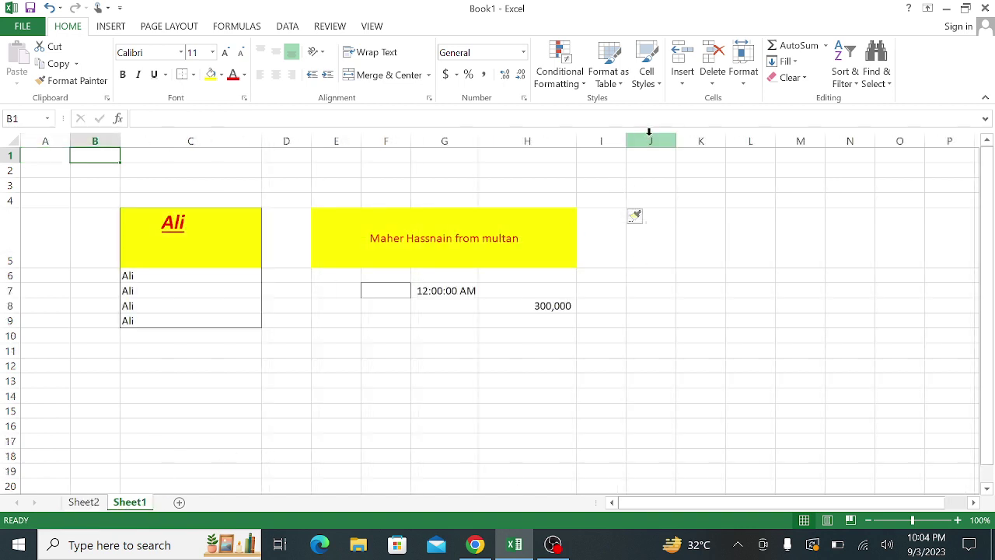
- Browse the Delete options on the Ali entry in C6, undoing the accidental row deletion
{"action": "left_click", "coordinate": [720, 84]}
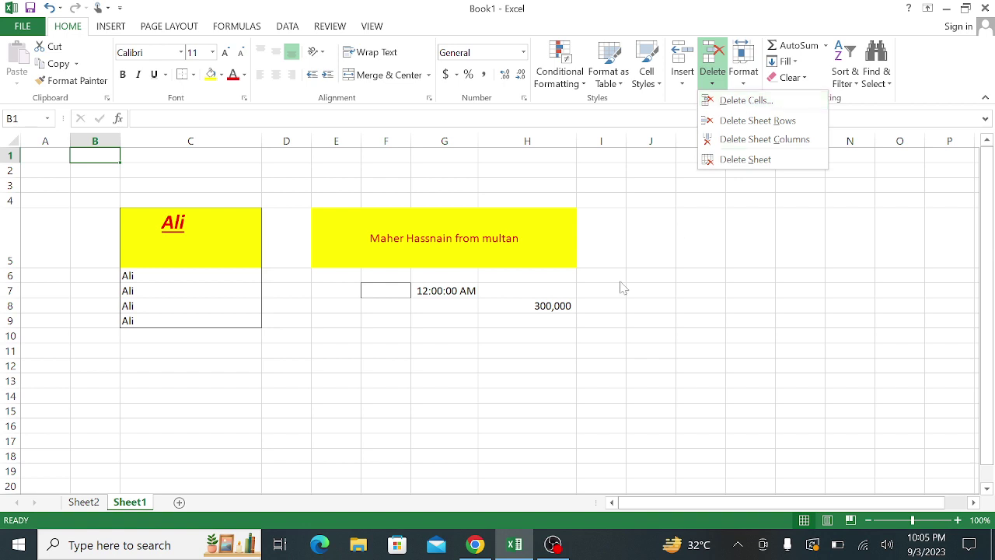
{"action": "left_click", "coordinate": [635, 216]}
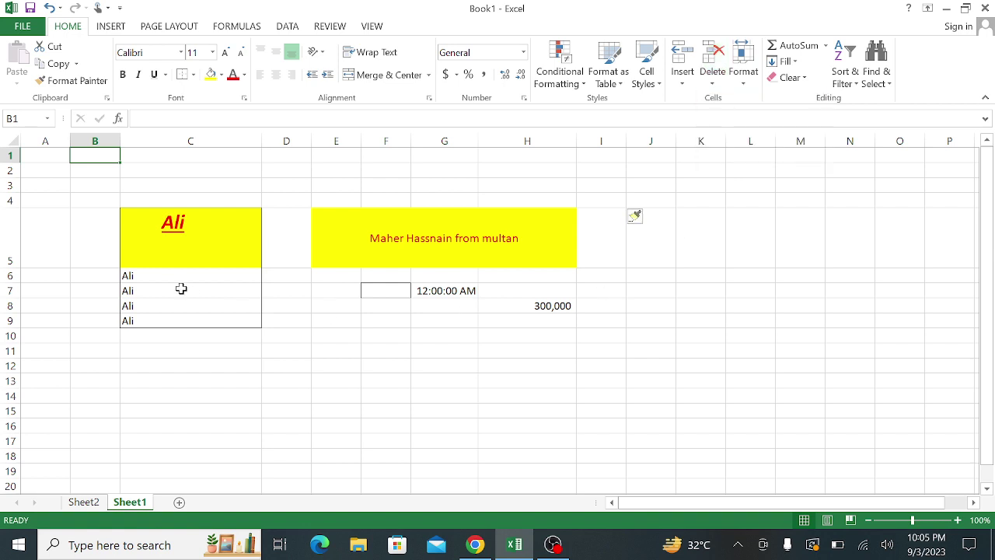
{"action": "left_click", "coordinate": [124, 277]}
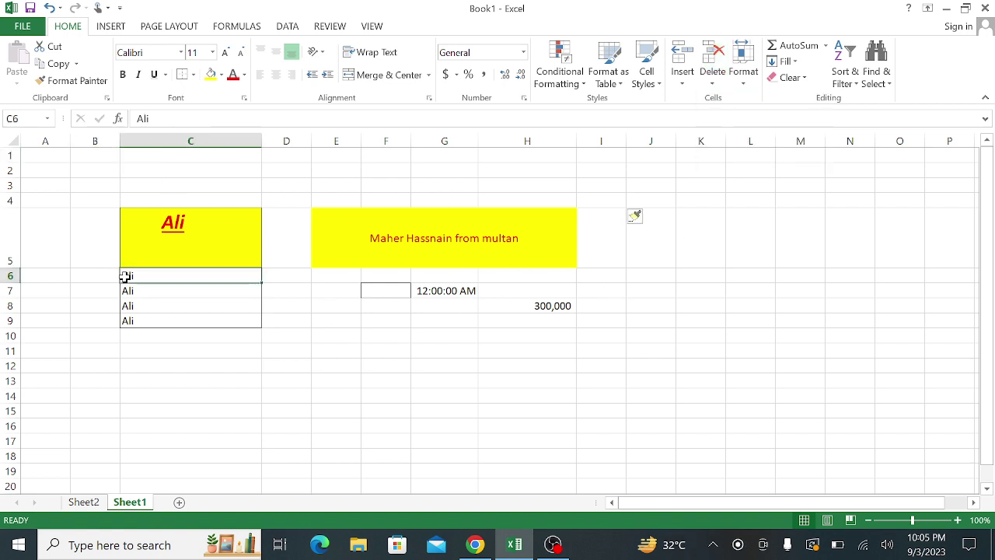
{"action": "left_click", "coordinate": [710, 78]}
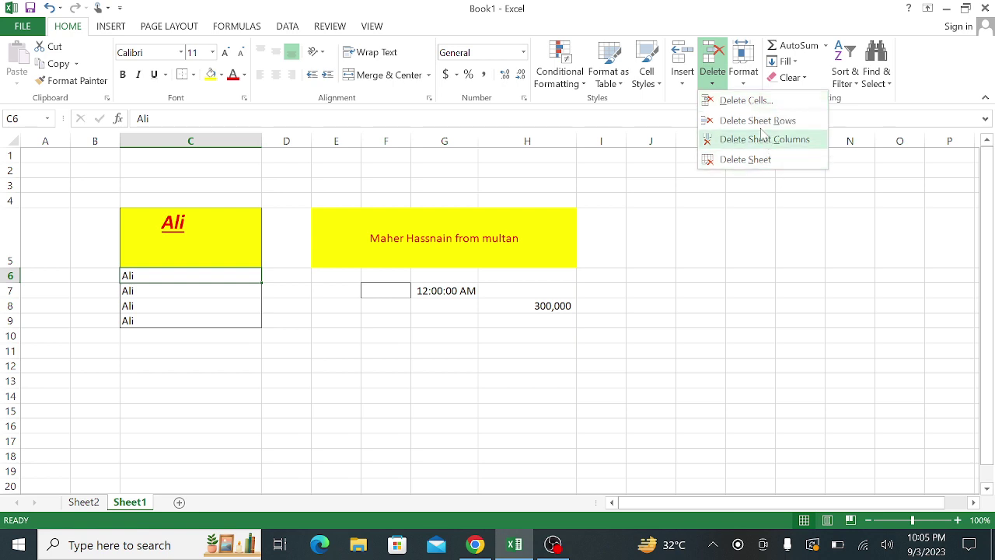
{"action": "key", "text": "Escape"}
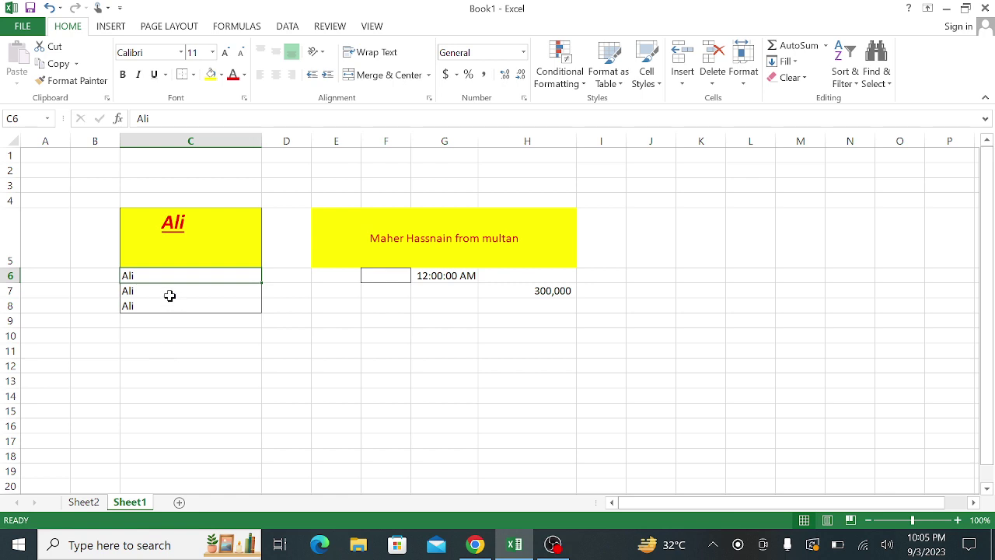
{"action": "key", "text": "ctrl+z"}
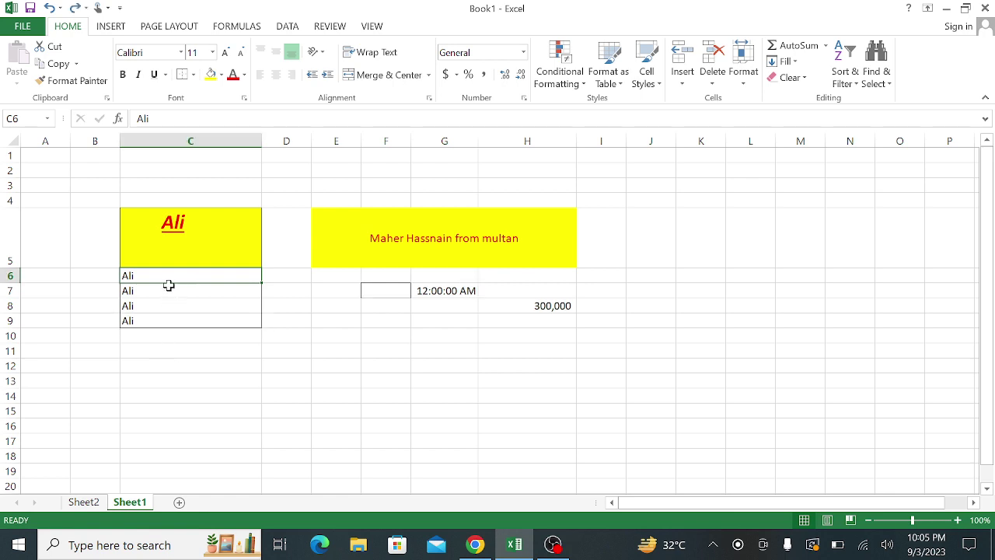
- Delete cell C7 with Shift cells up, then select the 300,000 value in H8
{"action": "left_click", "coordinate": [163, 292]}
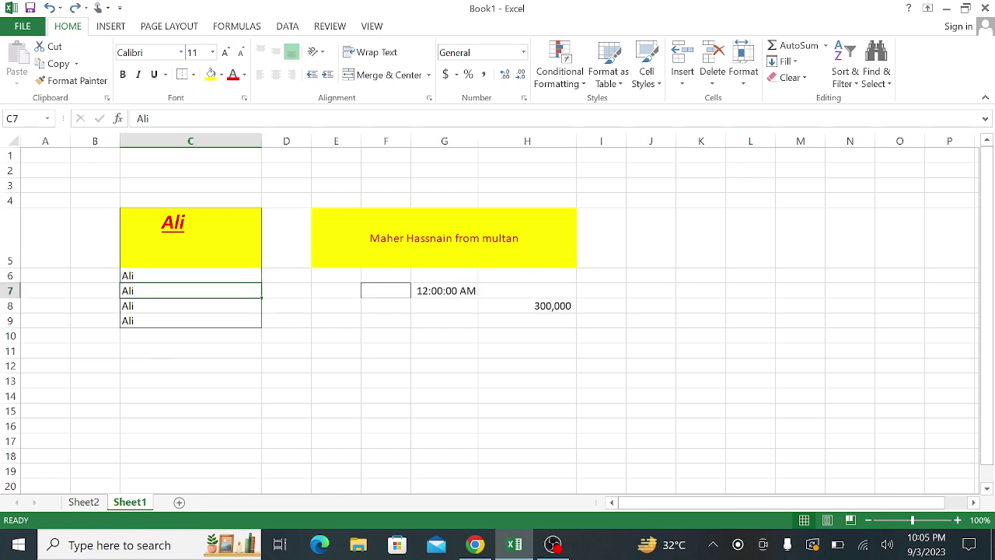
{"action": "left_click", "coordinate": [723, 74]}
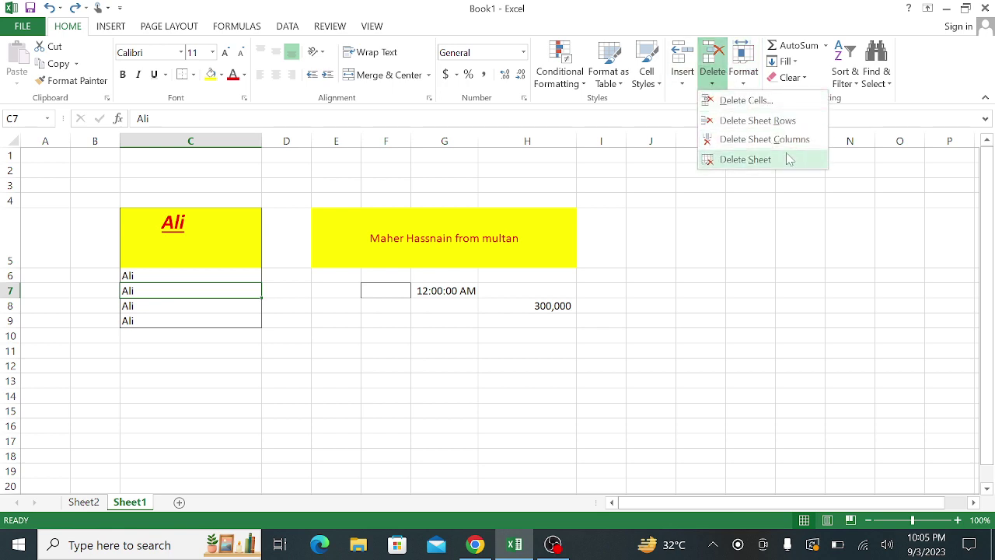
{"action": "left_click", "coordinate": [774, 101]}
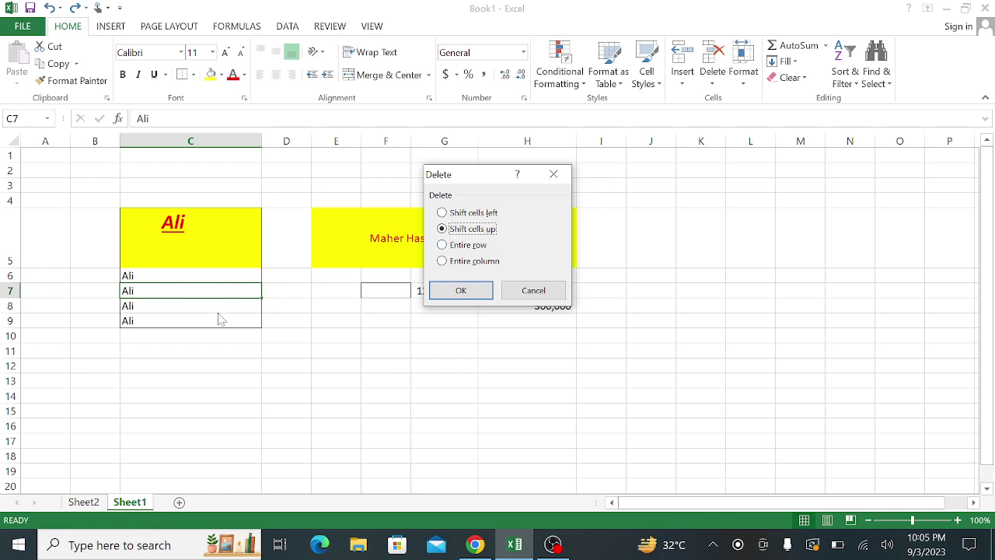
{"action": "left_click", "coordinate": [461, 291]}
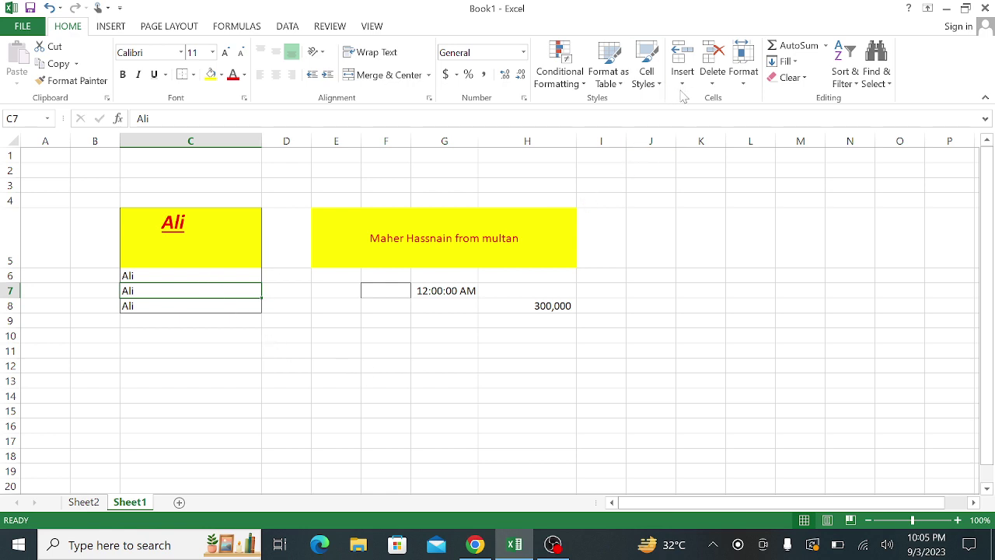
{"action": "left_click", "coordinate": [748, 87]}
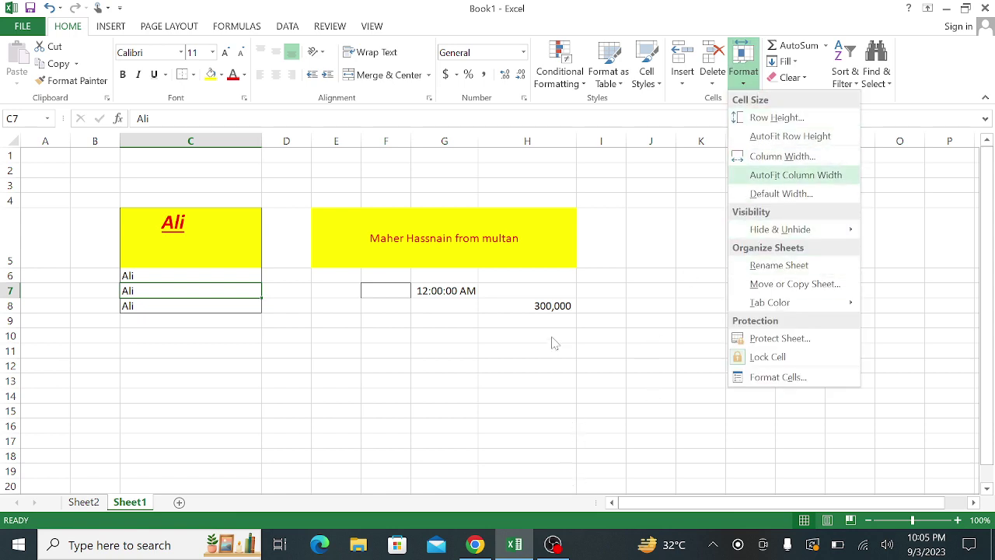
{"action": "left_click", "coordinate": [498, 307]}
{"action": "left_click", "coordinate": [497, 306]}
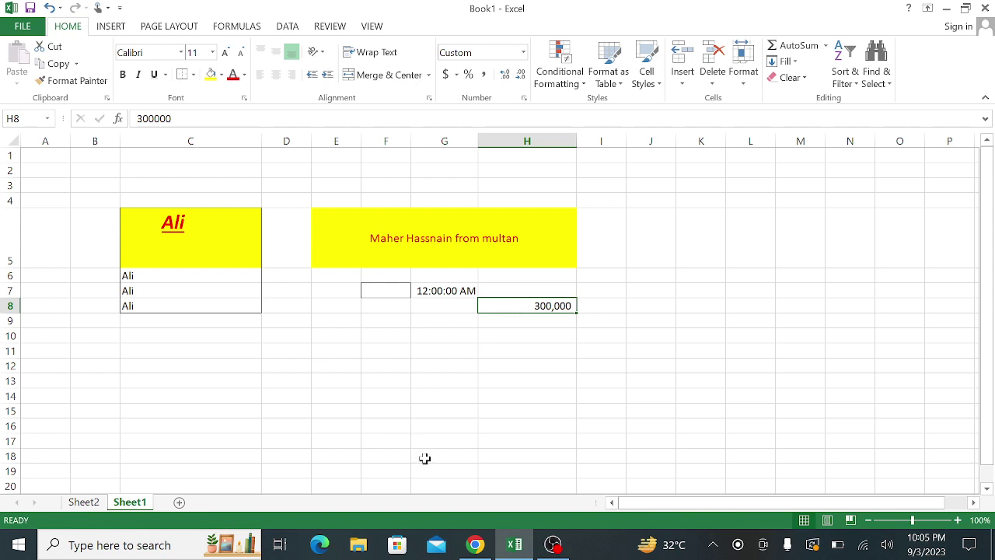
- Set row 8's height to 39, then AutoFit it back to normal height
{"action": "left_click_drag", "start_coordinate": [13, 313], "coordinate": [14, 350]}
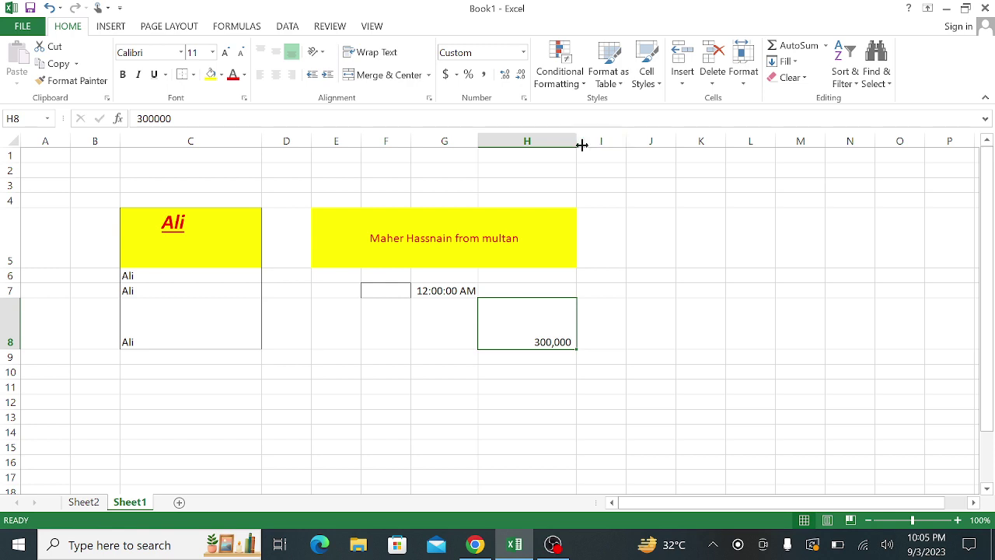
{"action": "left_click_drag", "start_coordinate": [579, 144], "coordinate": [648, 151]}
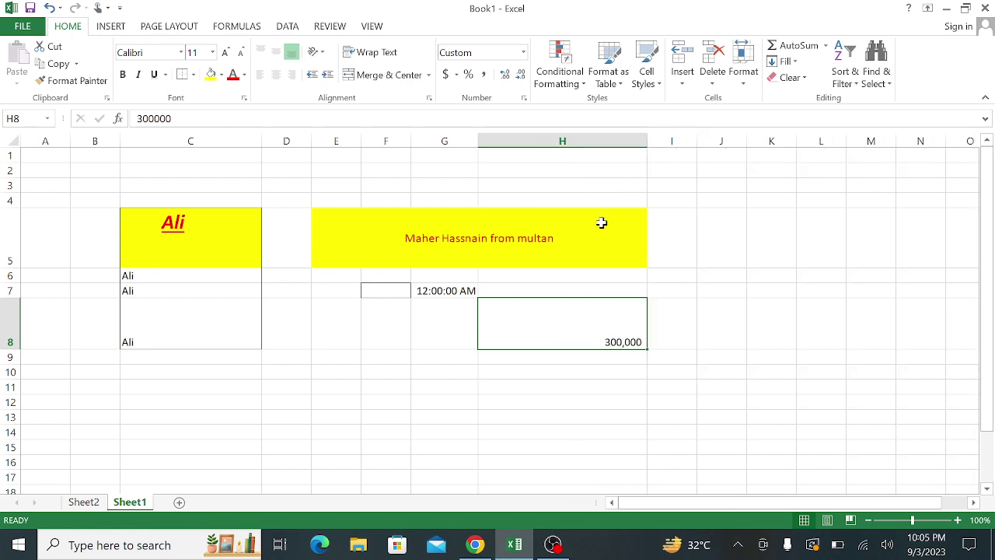
{"action": "key", "text": "ctrl+z"}
{"action": "key", "text": "ctrl+z"}
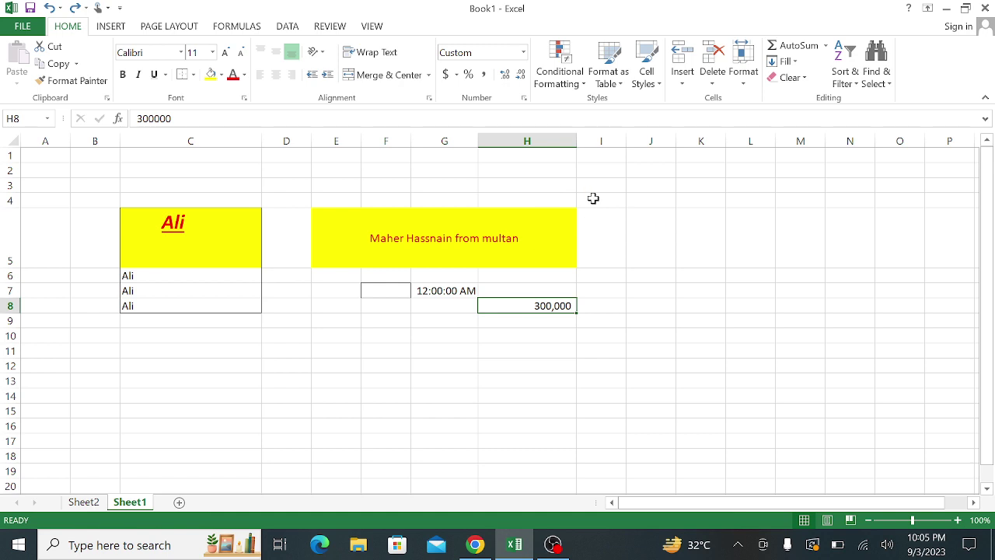
{"action": "left_click", "coordinate": [742, 74]}
{"action": "left_click", "coordinate": [776, 118]}
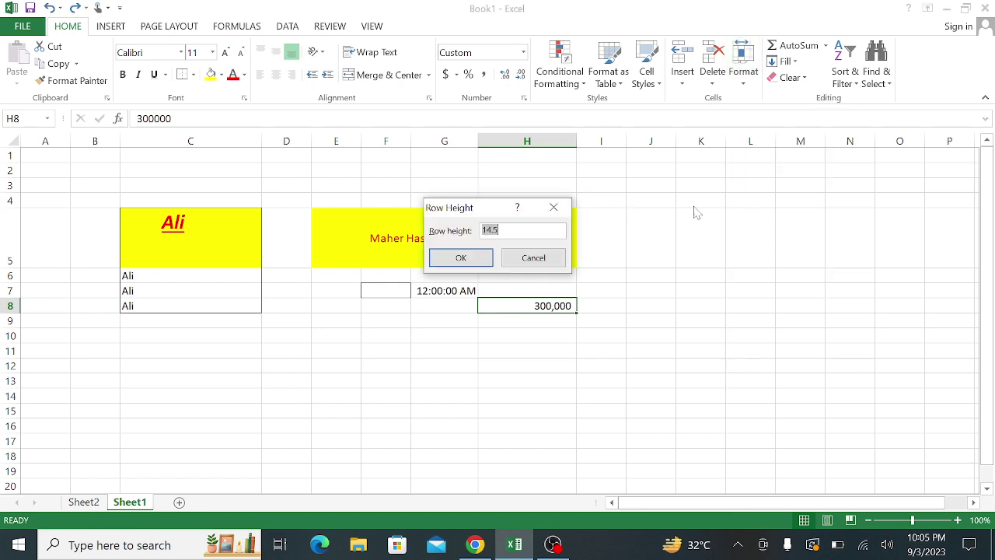
{"action": "type", "text": "3"}
{"action": "type", "text": "9"}
{"action": "left_click", "coordinate": [461, 258]}
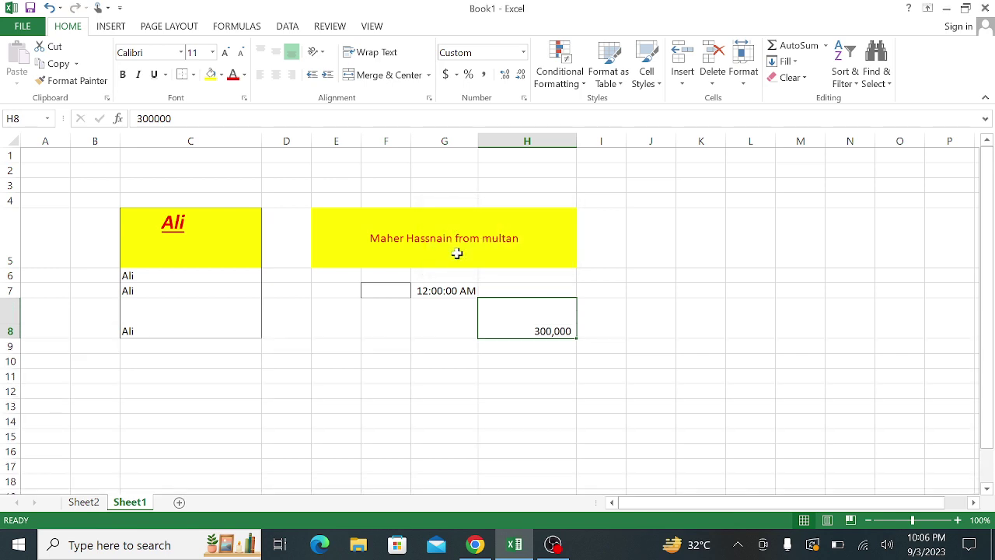
{"action": "left_click", "coordinate": [749, 72]}
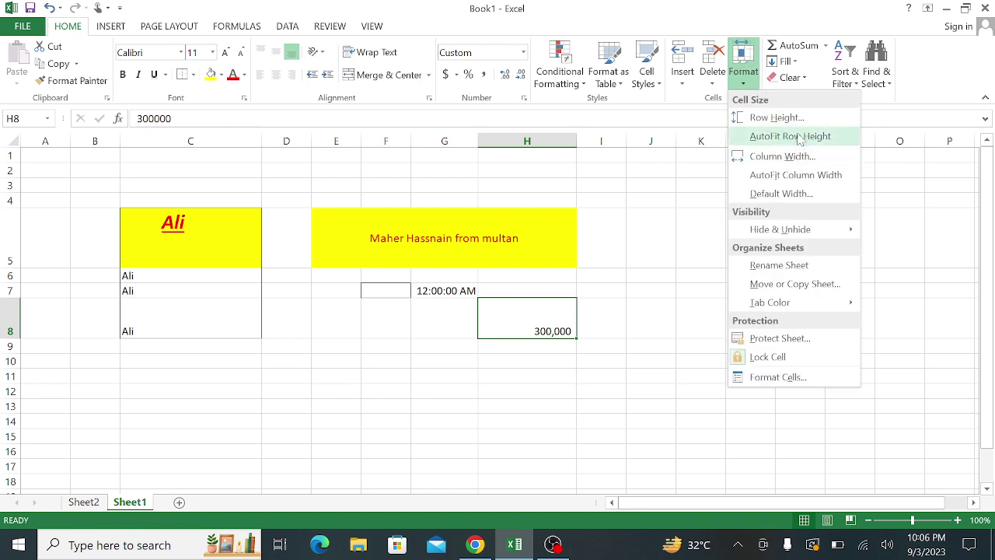
{"action": "left_click", "coordinate": [800, 139]}
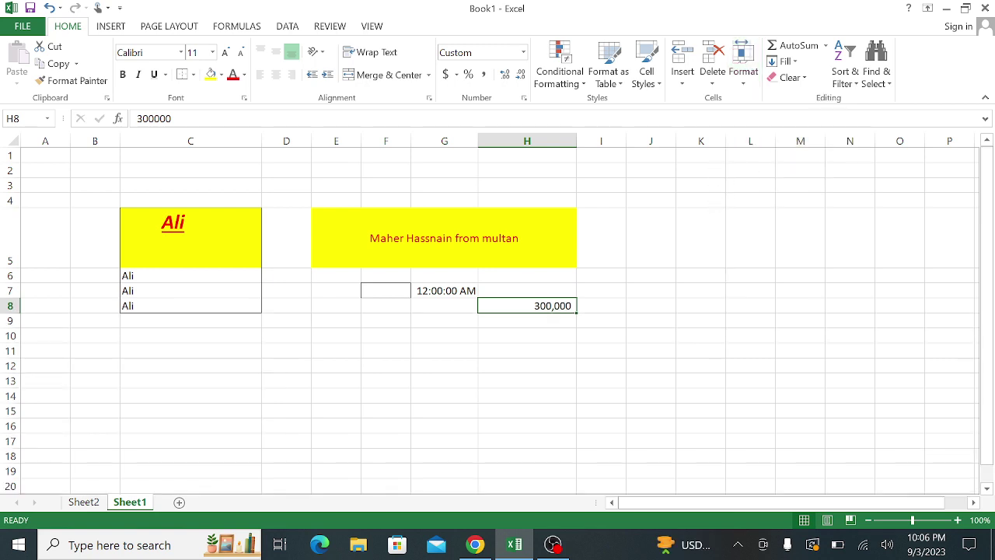
- Set column H's width to 33
{"action": "left_click", "coordinate": [751, 78]}
{"action": "left_click", "coordinate": [784, 157]}
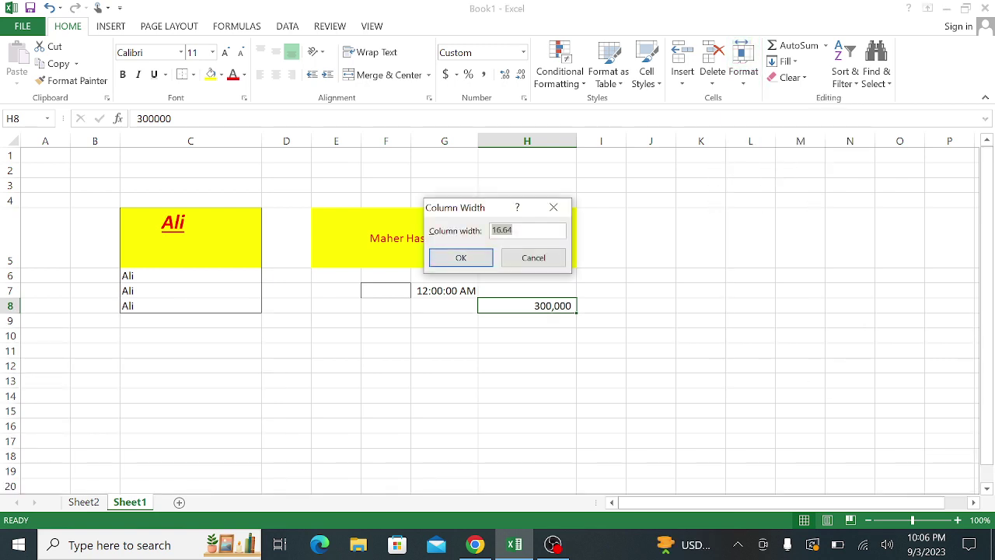
{"action": "type", "text": "33"}
{"action": "left_click", "coordinate": [486, 260]}
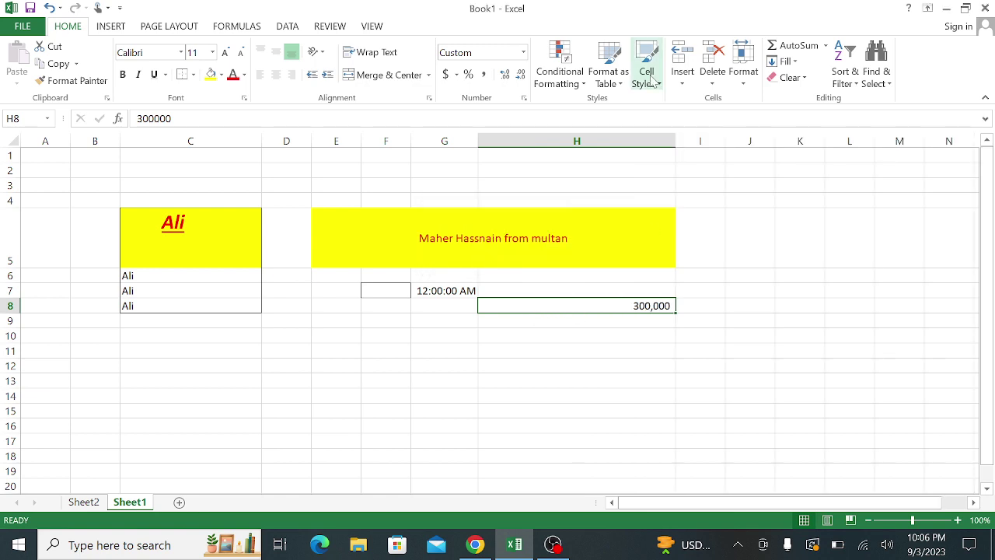
{"action": "left_click", "coordinate": [744, 78]}
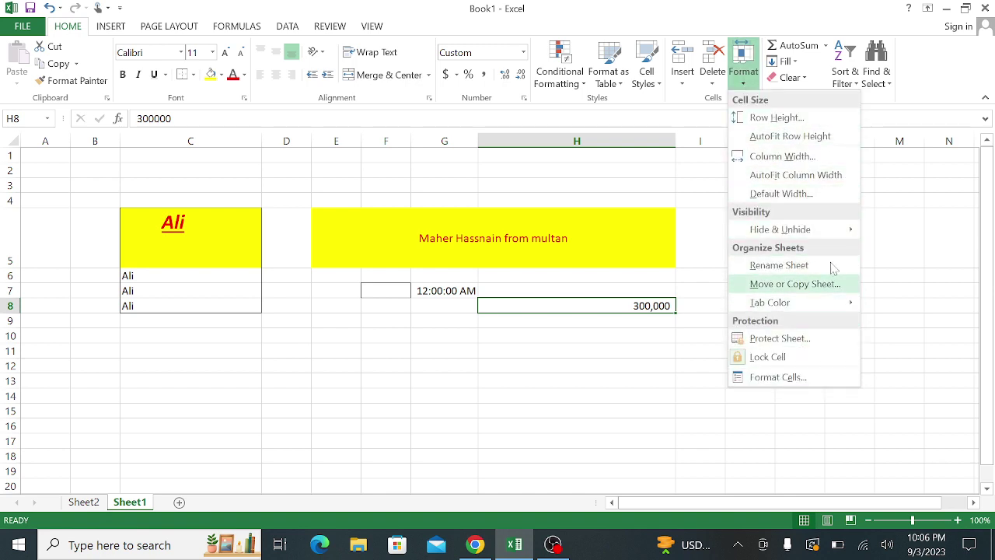
{"action": "mouse_move", "coordinate": [780, 229]}
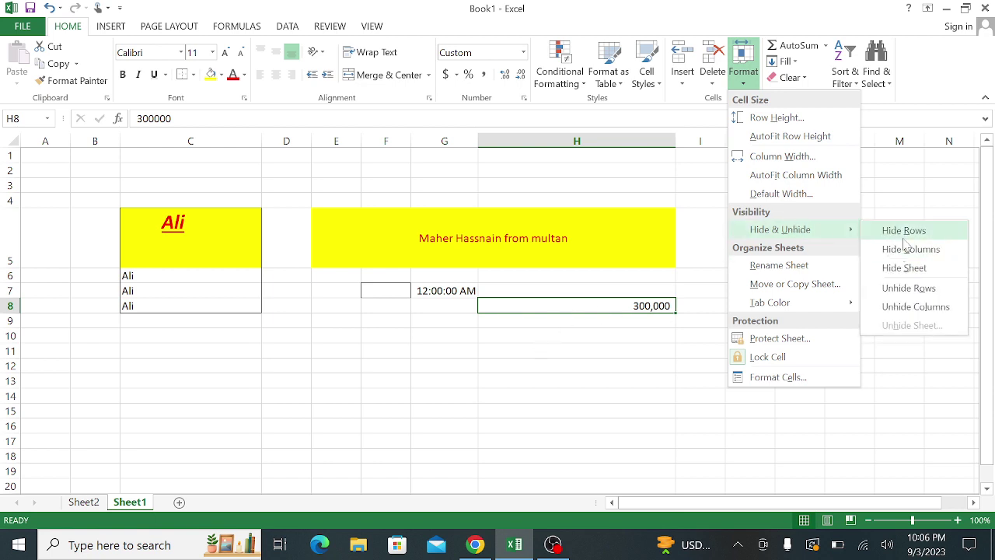
{"action": "left_click", "coordinate": [903, 231]}
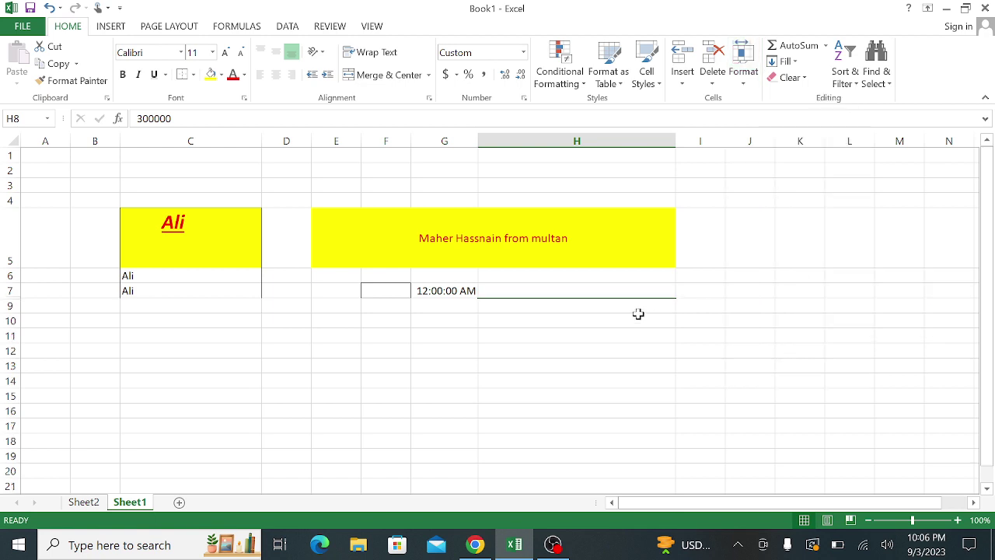
{"action": "left_click", "coordinate": [758, 75]}
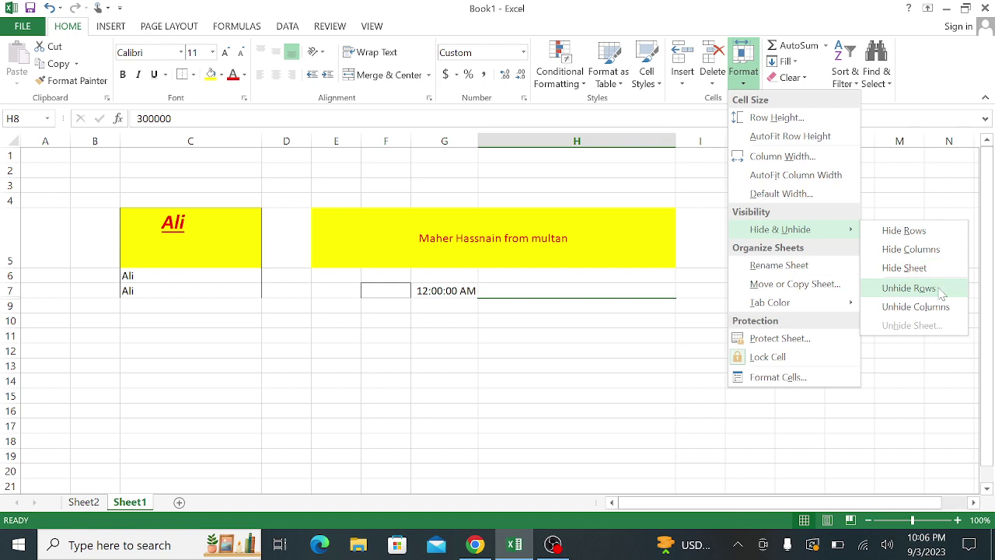
{"action": "left_click", "coordinate": [908, 288]}
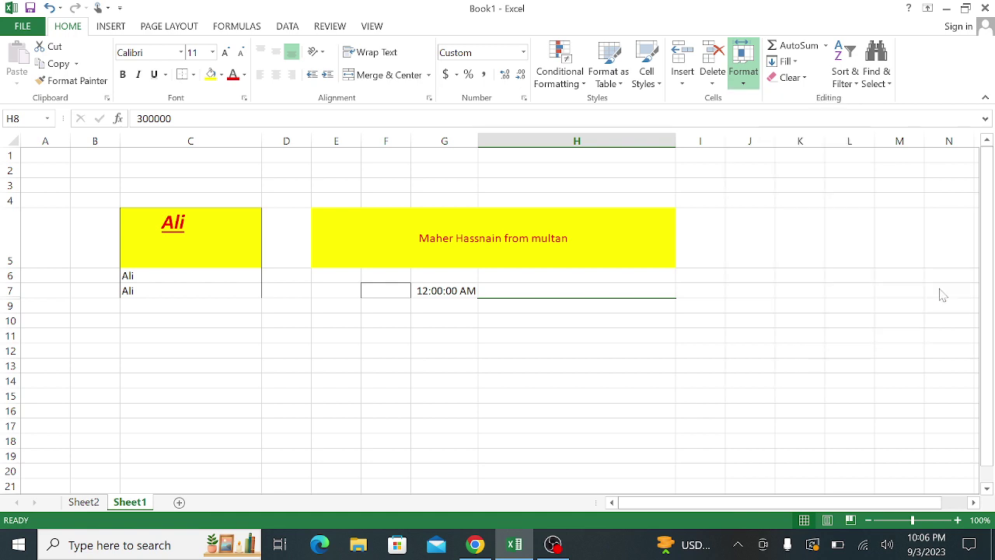
{"action": "left_click", "coordinate": [751, 63]}
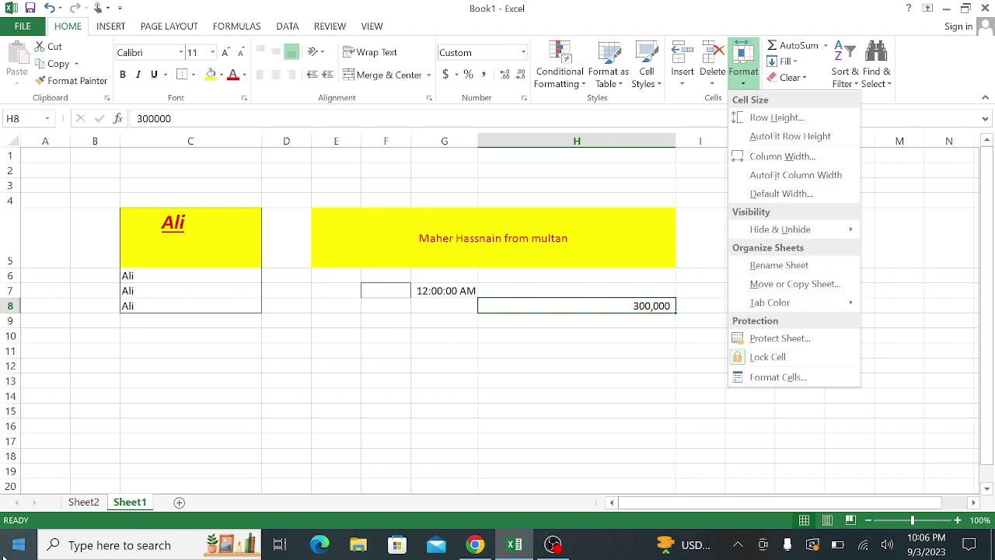
- Switch to Sheet2, open its code editor from the tab menu, then close it again
{"action": "left_click", "coordinate": [144, 411]}
{"action": "left_click", "coordinate": [84, 502]}
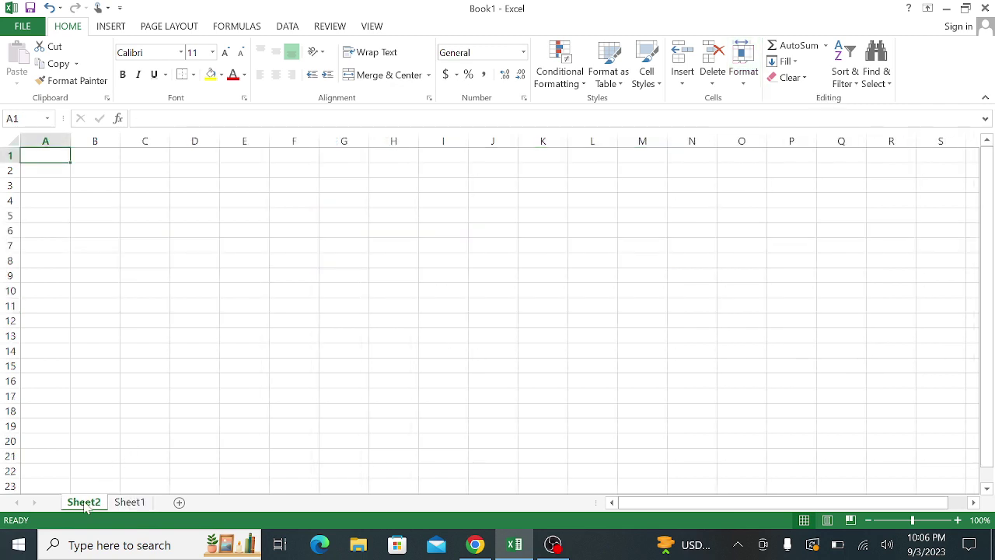
{"action": "right_click", "coordinate": [88, 502]}
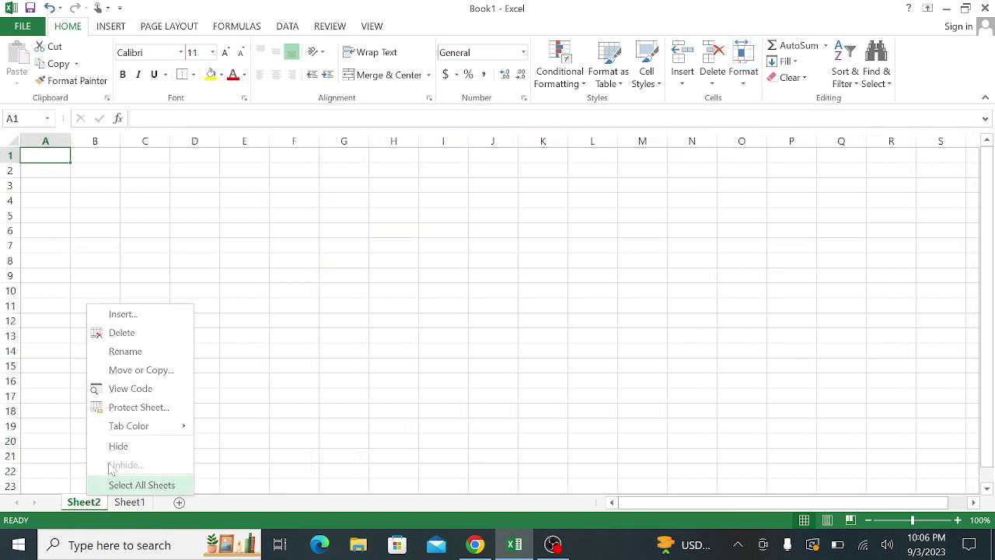
{"action": "left_click", "coordinate": [138, 381]}
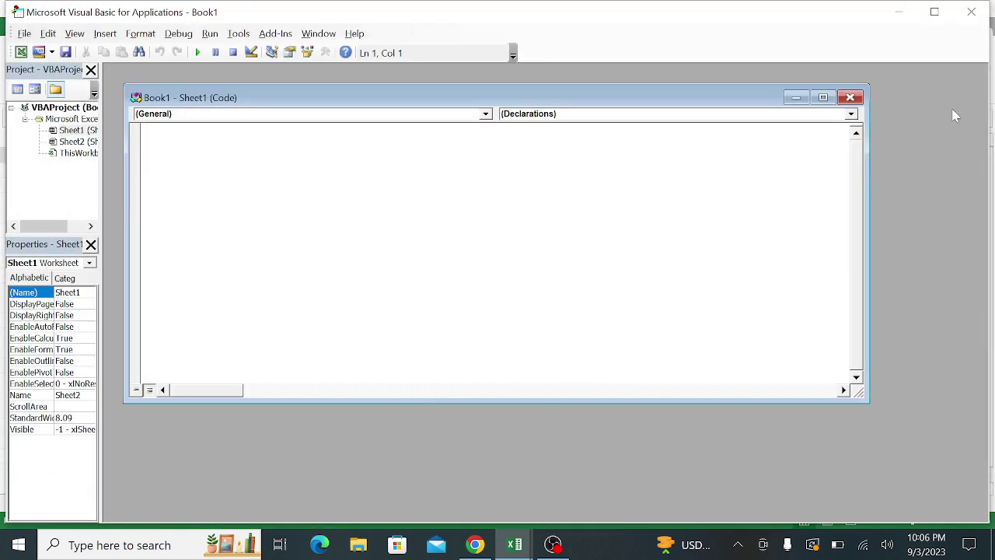
{"action": "left_click", "coordinate": [971, 13]}
- Move Sheet2 to the end of the workbook, after Sheet1
{"action": "left_click", "coordinate": [86, 502]}
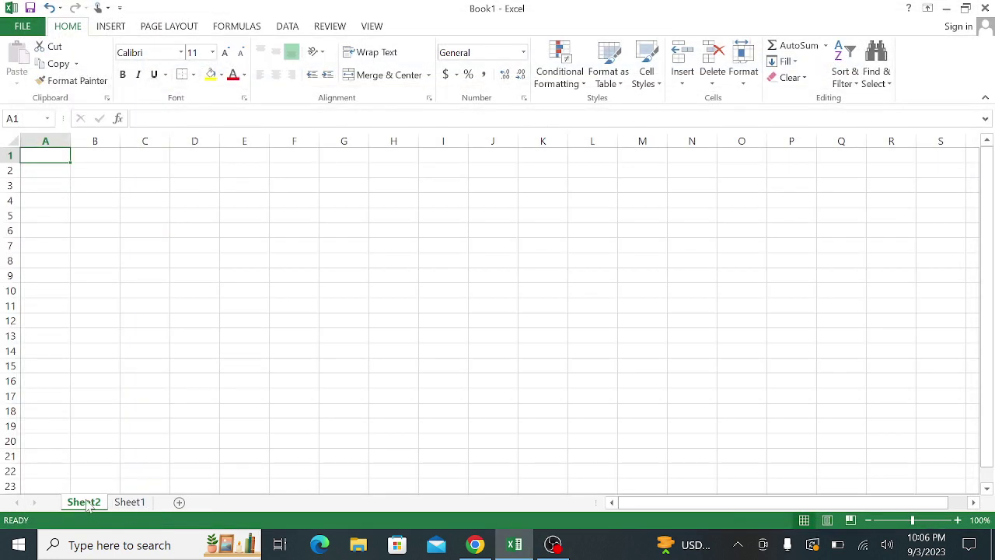
{"action": "right_click", "coordinate": [86, 502]}
{"action": "left_click", "coordinate": [128, 376]}
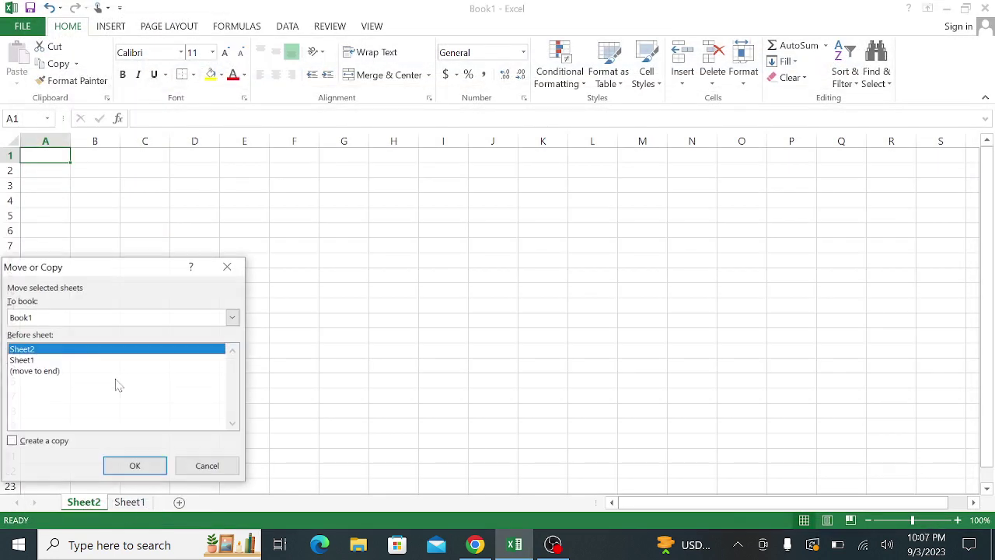
{"action": "left_click", "coordinate": [39, 371]}
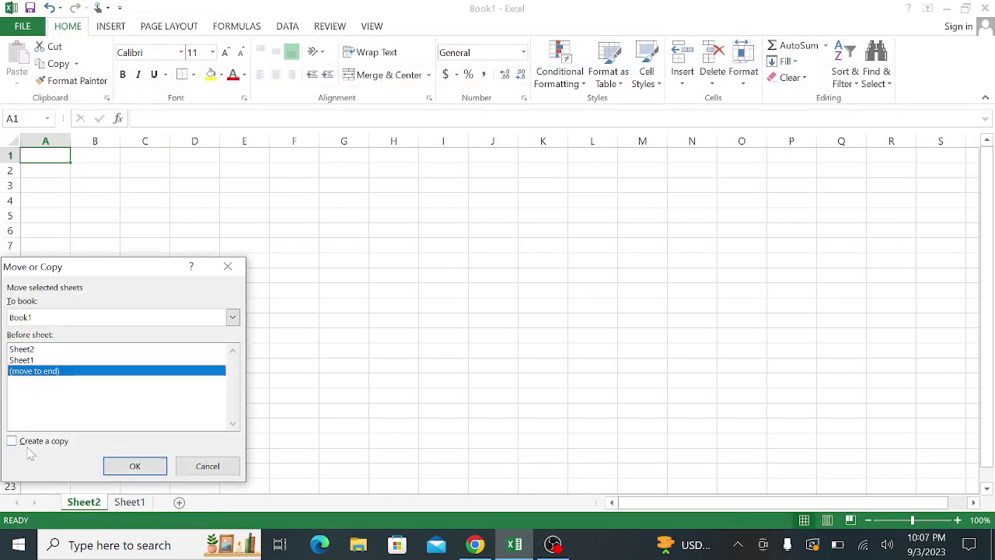
{"action": "left_click", "coordinate": [135, 467]}
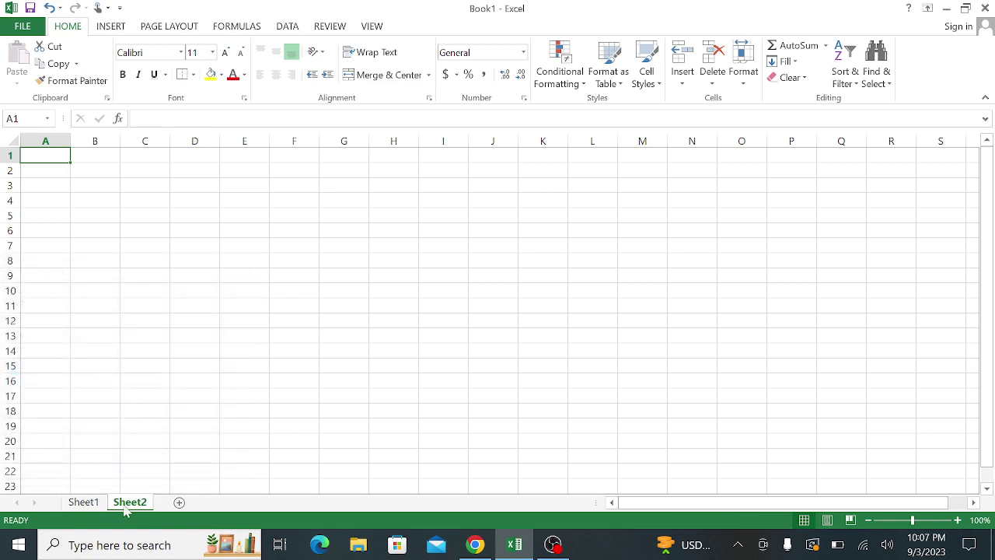
- Create a copy of Sheet2, producing 'Sheet2 (2)' as the first sheet
{"action": "right_click", "coordinate": [127, 505]}
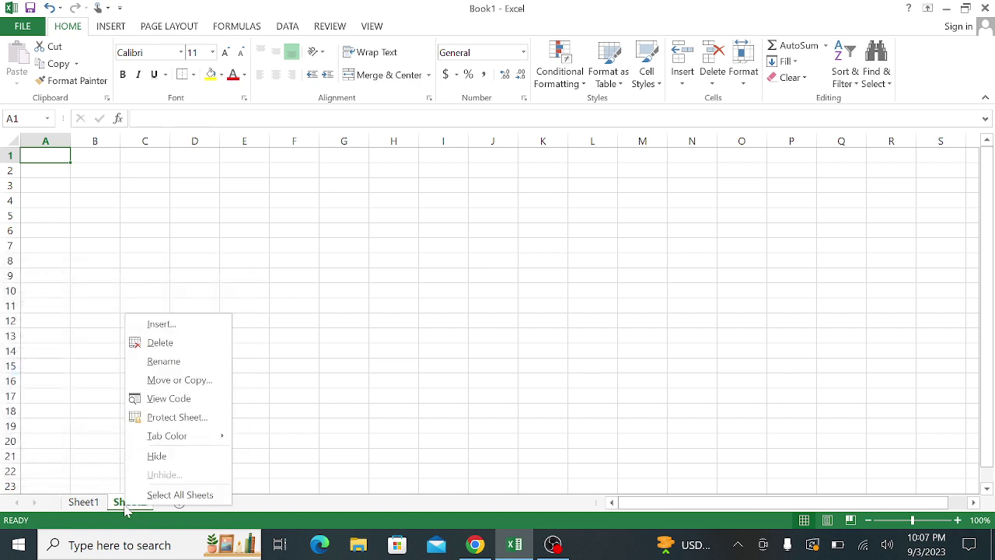
{"action": "left_click", "coordinate": [175, 381]}
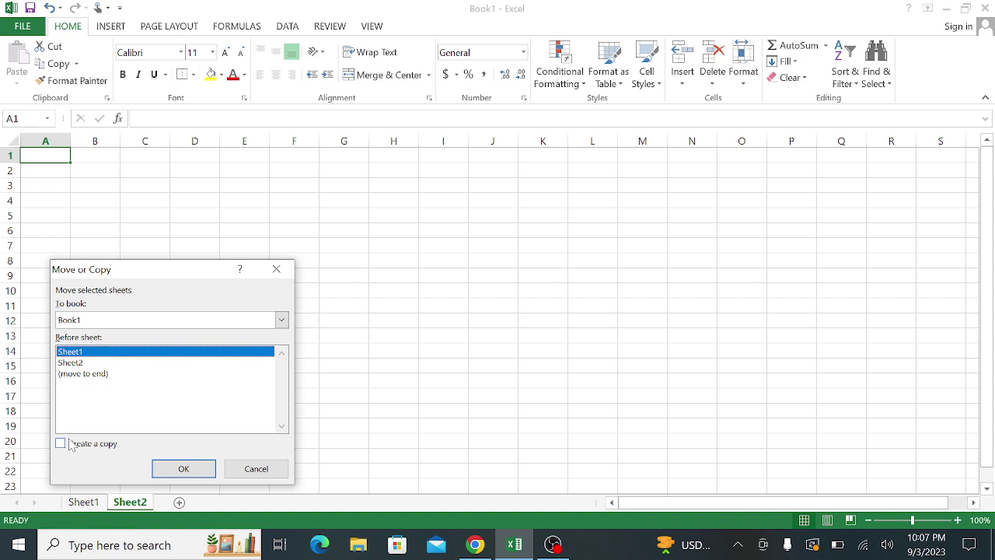
{"action": "left_click", "coordinate": [71, 445]}
{"action": "left_click", "coordinate": [167, 471]}
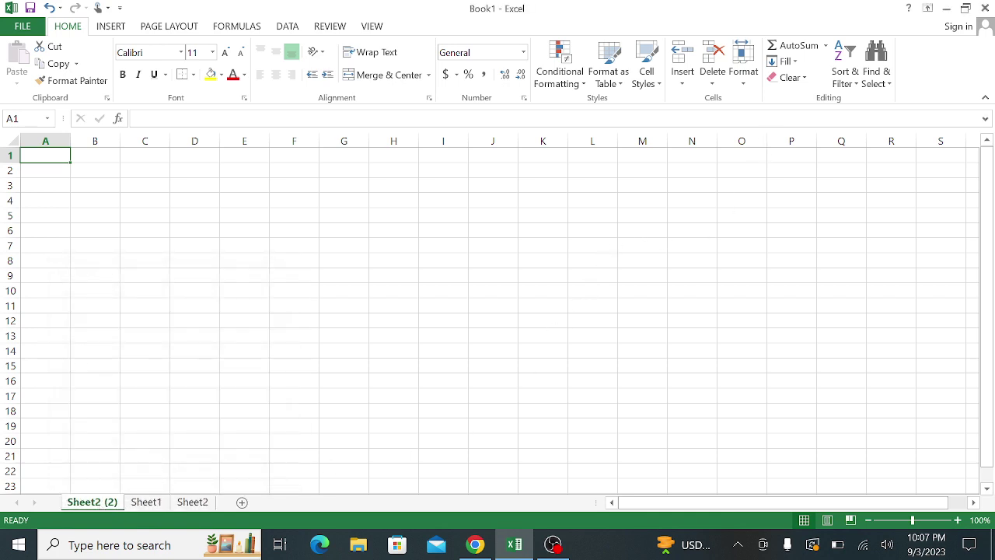
{"action": "left_click", "coordinate": [744, 76]}
{"action": "mouse_move", "coordinate": [770, 303]}
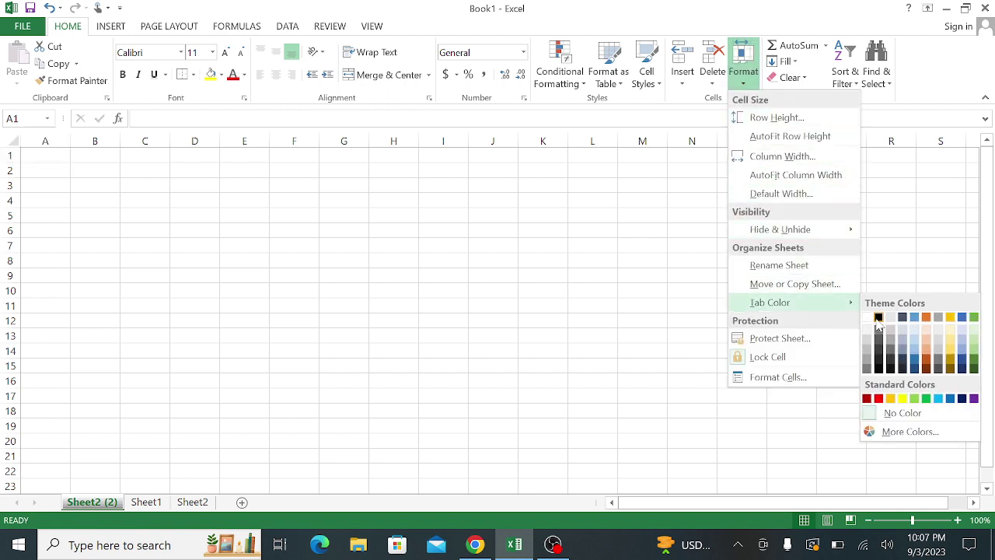
- Rename Sheet2 to 'ali' via Format > Rename Sheet
{"action": "left_click", "coordinate": [152, 504]}
{"action": "left_click", "coordinate": [193, 503]}
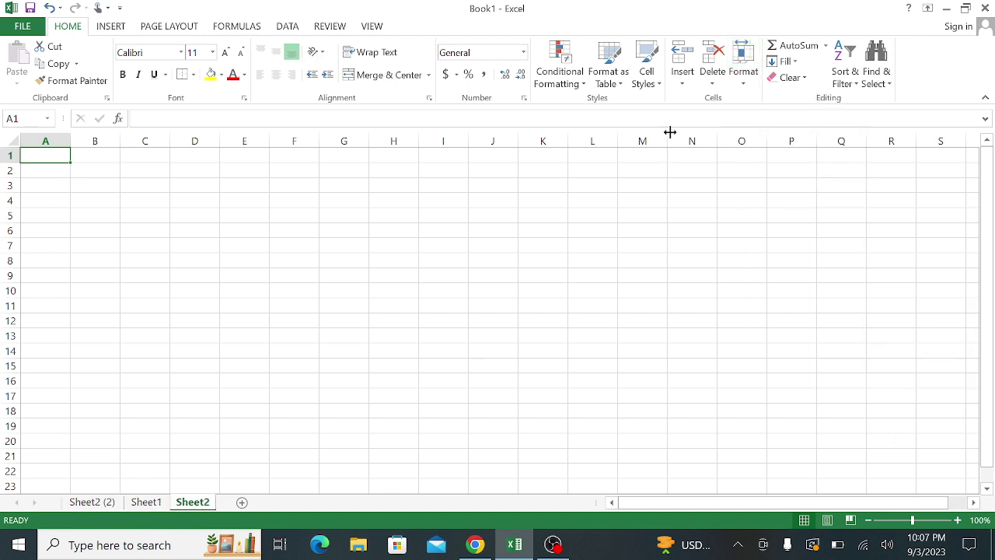
{"action": "left_click", "coordinate": [740, 84]}
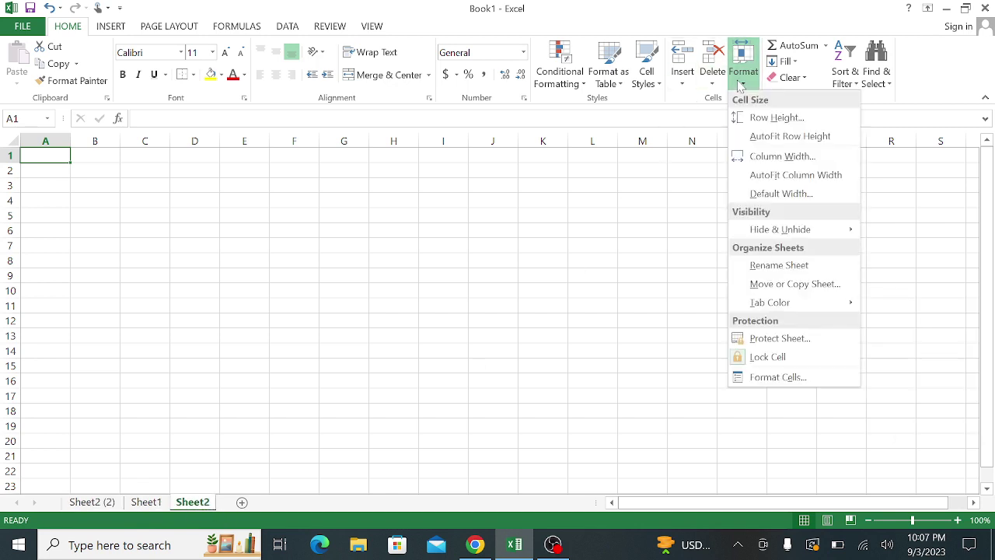
{"action": "left_click", "coordinate": [779, 265]}
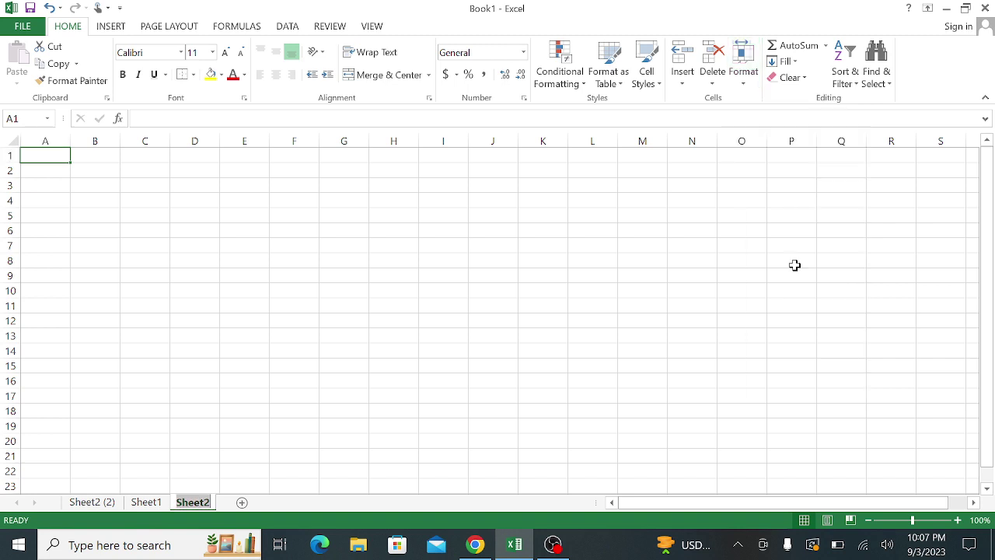
{"action": "type", "text": "a"}
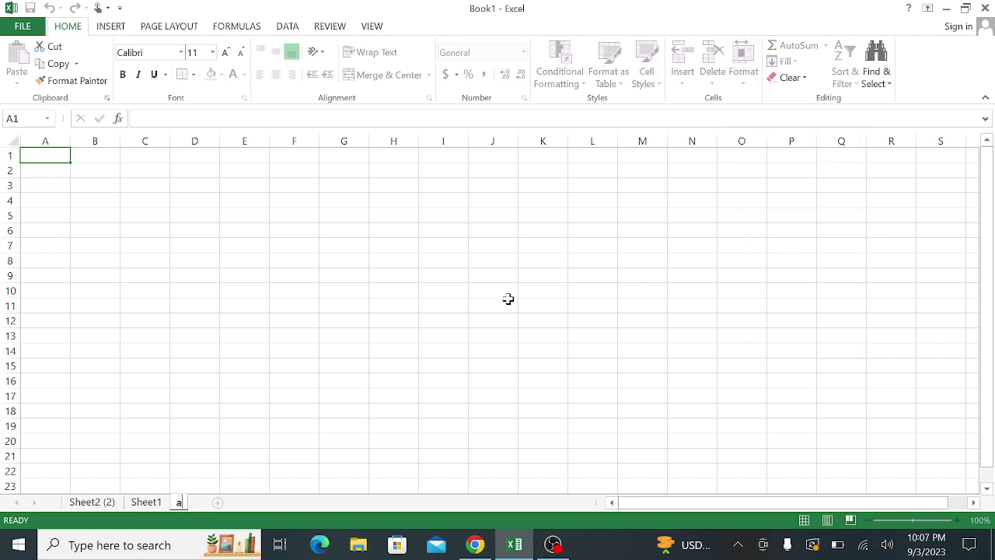
{"action": "type", "text": "li"}
{"action": "key", "text": "Return"}
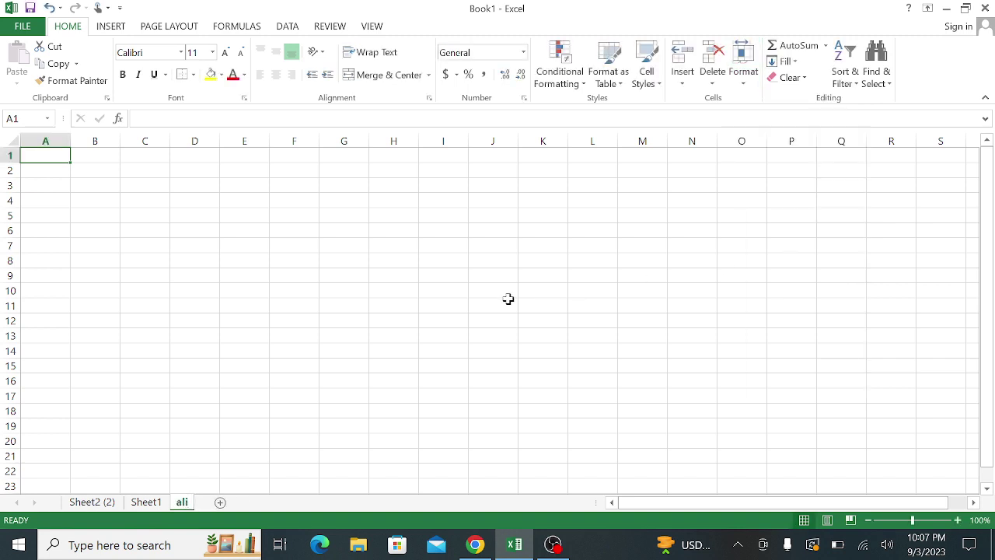
- Select cell K9, then re-enter rename on the 'ali' tab and leave it unchanged
{"action": "left_click", "coordinate": [521, 274]}
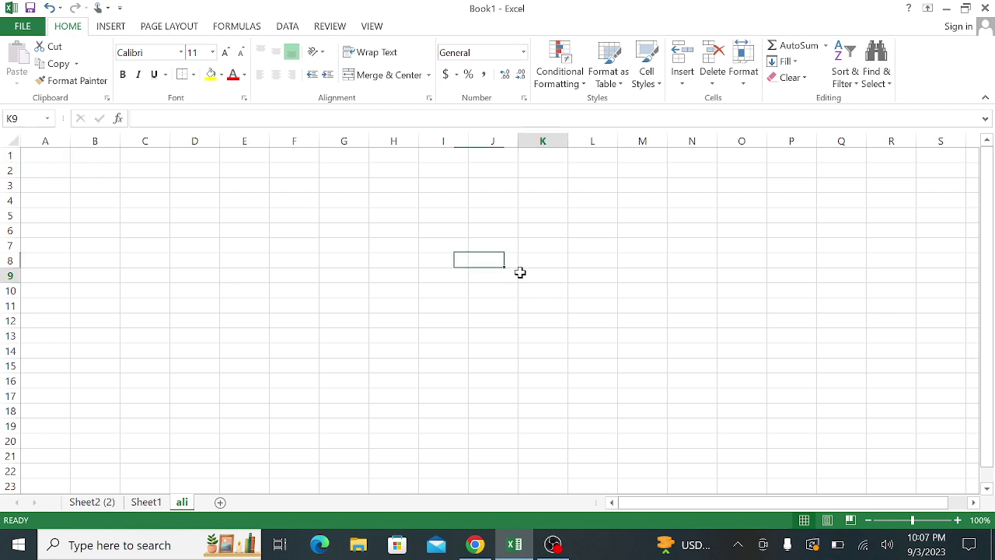
{"action": "left_click", "coordinate": [751, 77]}
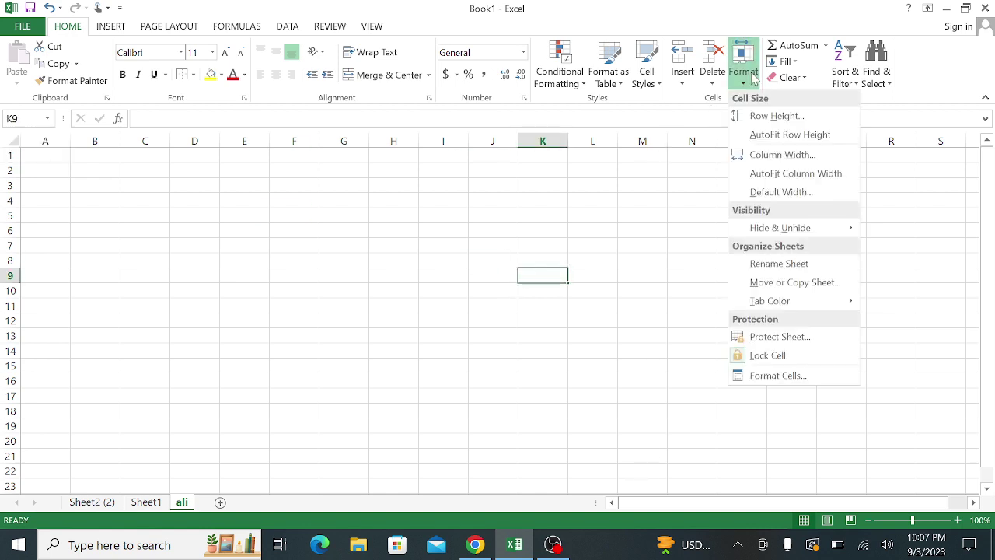
{"action": "left_click", "coordinate": [777, 264]}
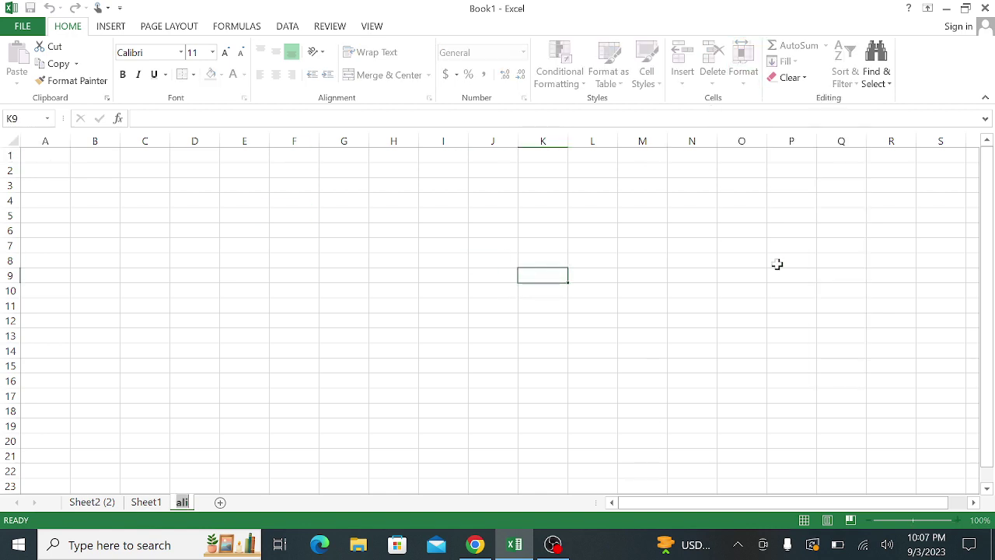
{"action": "left_click", "coordinate": [147, 501]}
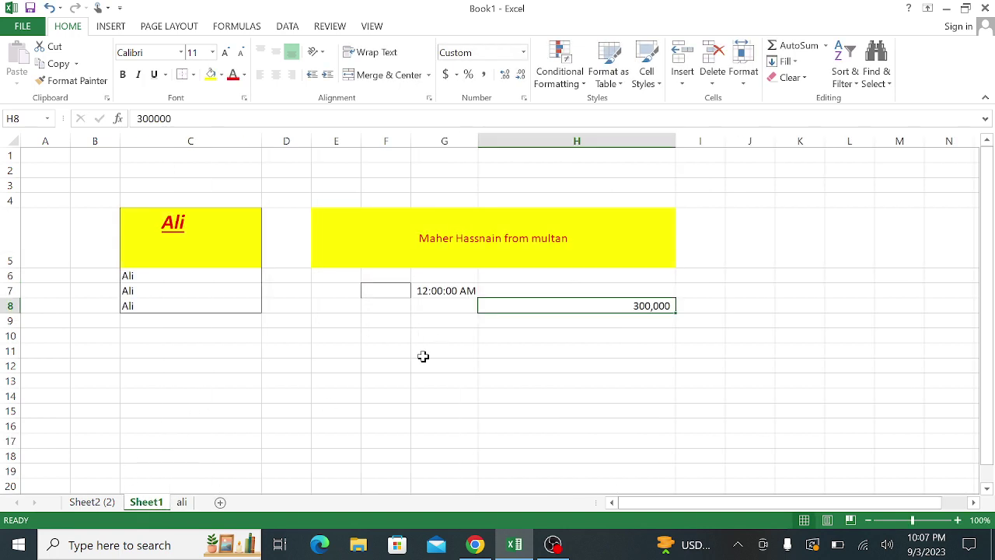
- Switch to Sheet1 and start a rename, keeping its name unchanged
{"action": "left_click", "coordinate": [385, 381]}
{"action": "left_click", "coordinate": [743, 67]}
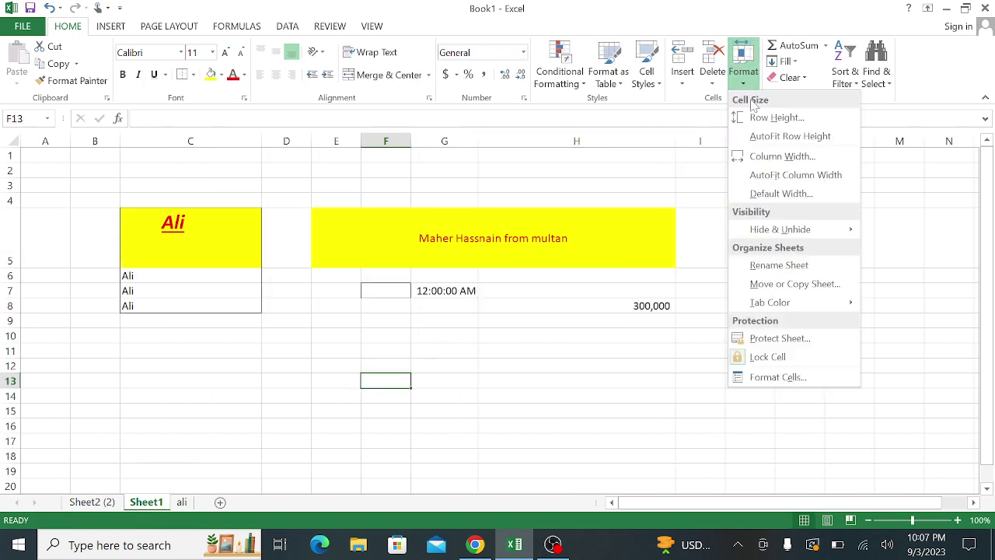
{"action": "left_click", "coordinate": [769, 265]}
{"action": "left_click", "coordinate": [391, 408]}
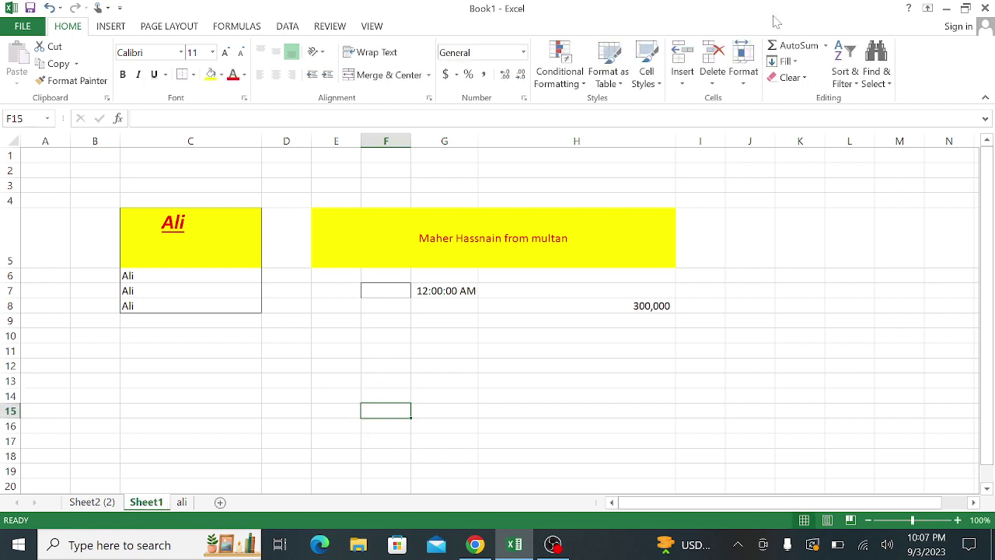
- Colour the Sheet1 tab red via Format > Tab Color, then select cell H15
{"action": "left_click", "coordinate": [743, 66]}
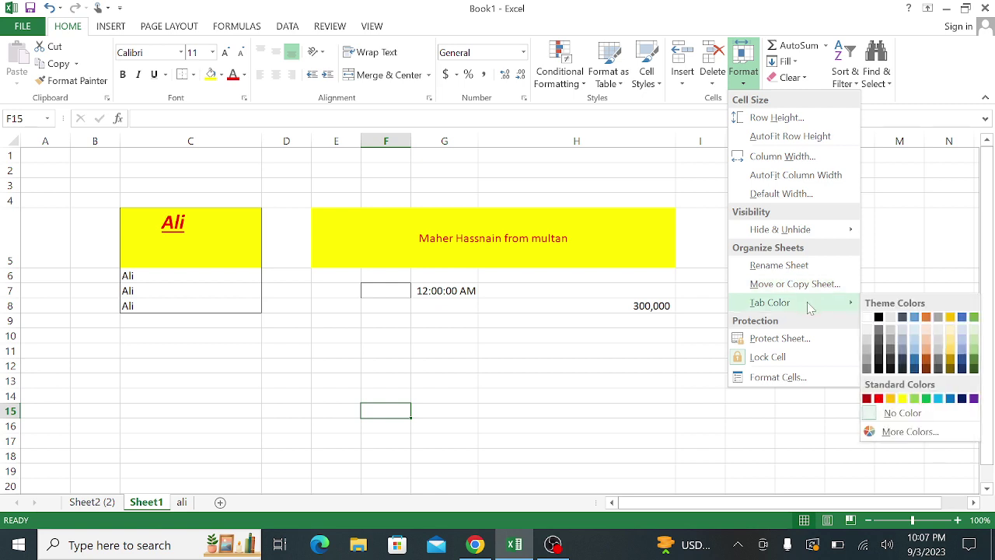
{"action": "mouse_move", "coordinate": [769, 303]}
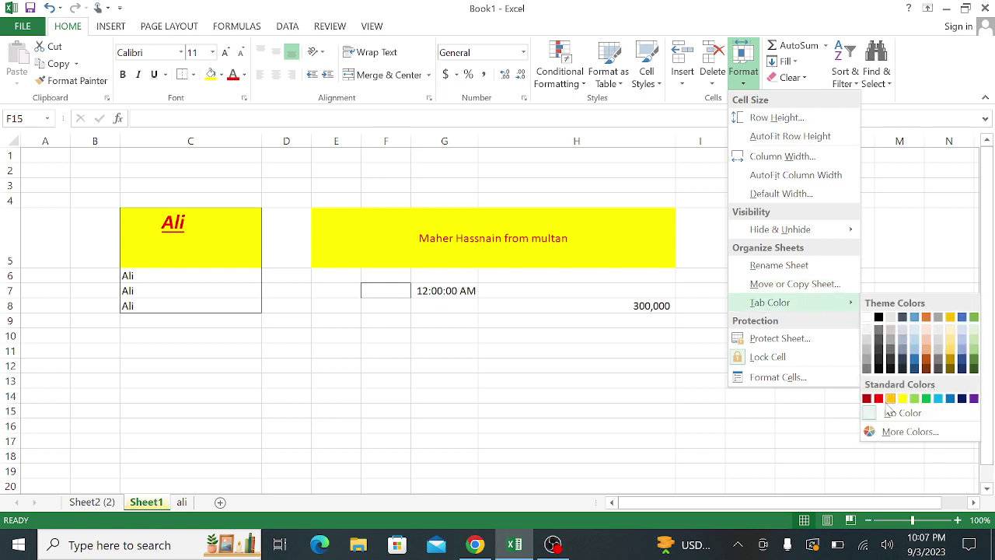
{"action": "left_click", "coordinate": [881, 399]}
{"action": "left_click", "coordinate": [508, 405]}
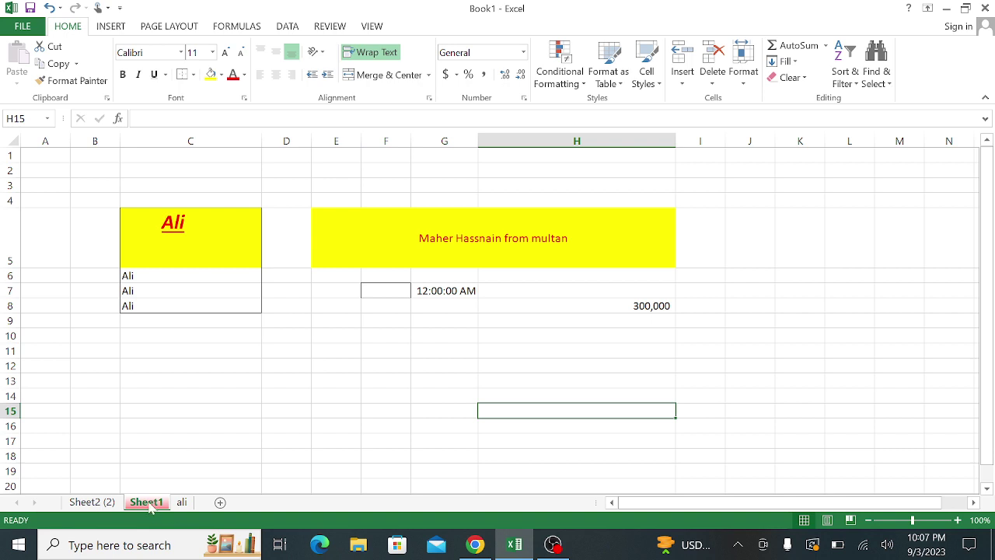
{"action": "left_click", "coordinate": [742, 74]}
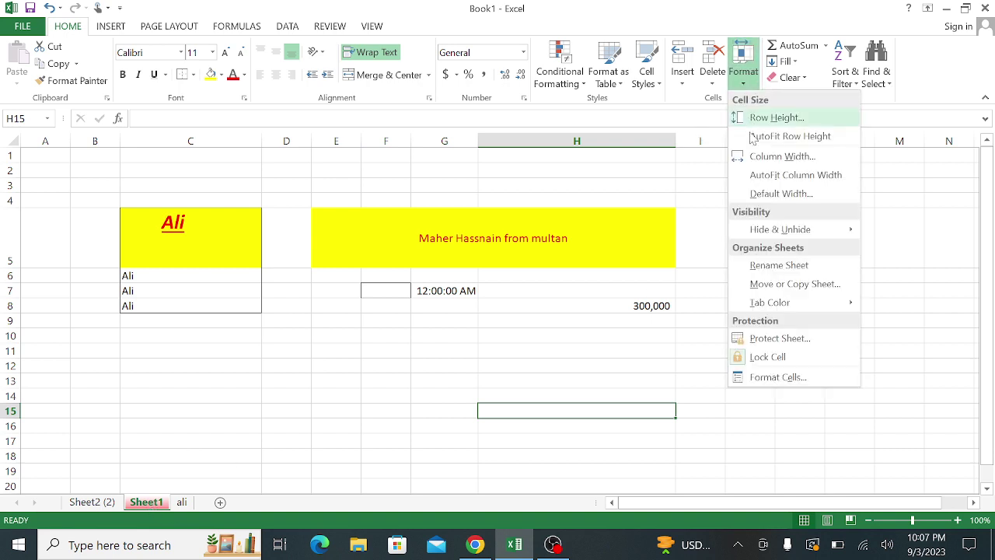
- In Protect Sheet, allow formatting cells, columns and rows, inserting columns and hyperlinks, and deleting columns
{"action": "left_click", "coordinate": [811, 343]}
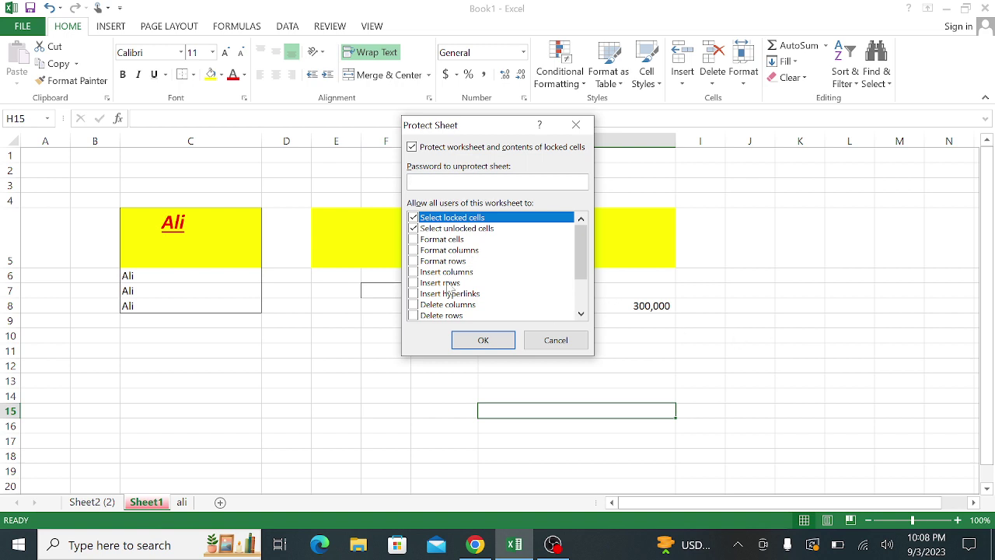
{"action": "left_click", "coordinate": [413, 217]}
{"action": "left_click", "coordinate": [414, 240]}
{"action": "left_click", "coordinate": [415, 250]}
{"action": "left_click", "coordinate": [417, 272]}
{"action": "left_click", "coordinate": [413, 294]}
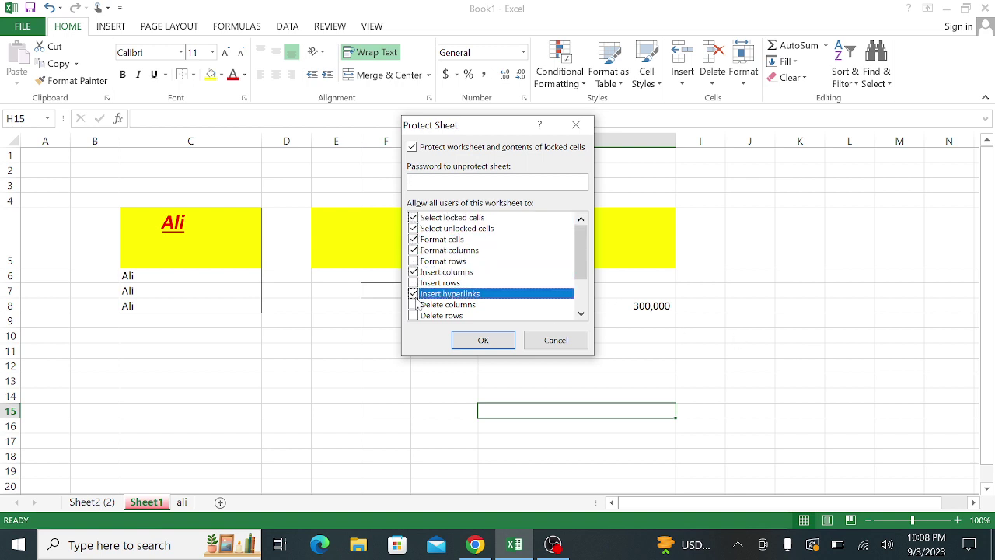
{"action": "left_click", "coordinate": [413, 304]}
{"action": "left_click", "coordinate": [414, 261]}
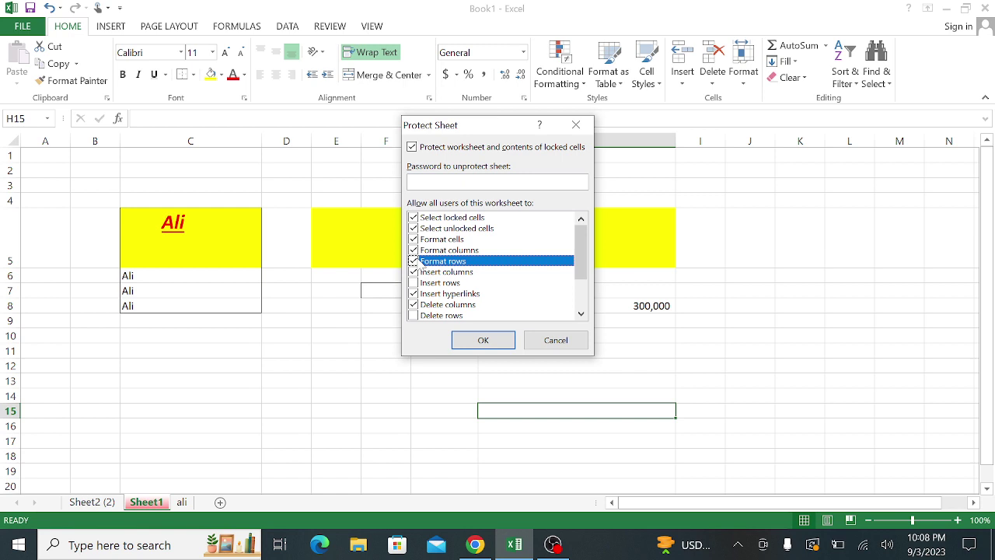
- Protect Sheet1, then check that editing G7 and H8 brings up the protected-sheet warning
{"action": "left_click", "coordinate": [498, 340]}
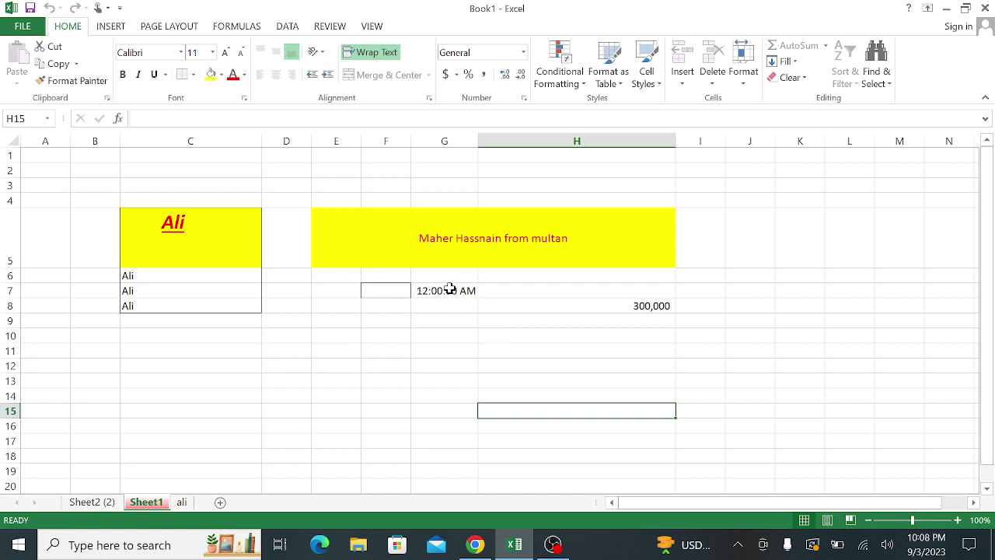
{"action": "left_click", "coordinate": [450, 290]}
{"action": "double_click", "coordinate": [451, 292]}
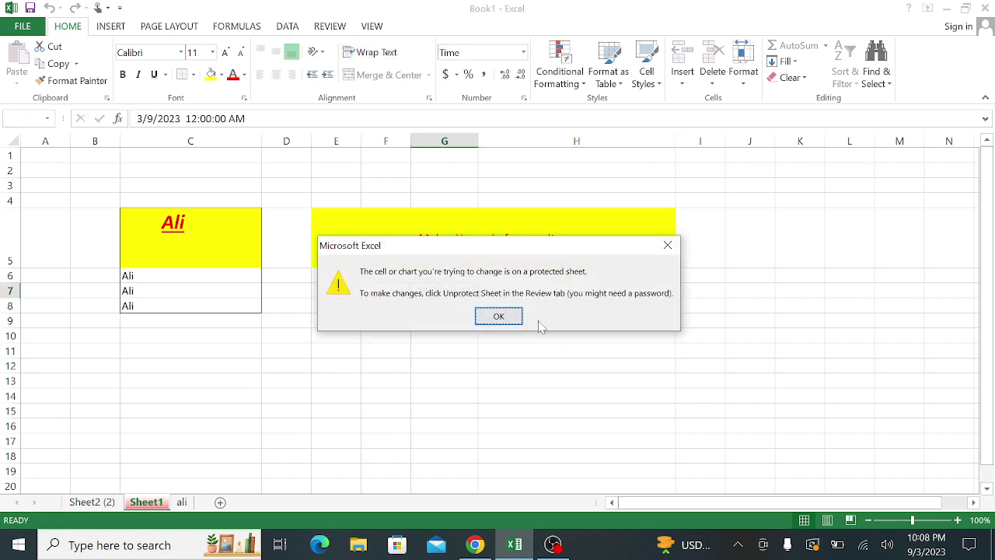
{"action": "left_click", "coordinate": [514, 318]}
{"action": "left_click", "coordinate": [611, 308]}
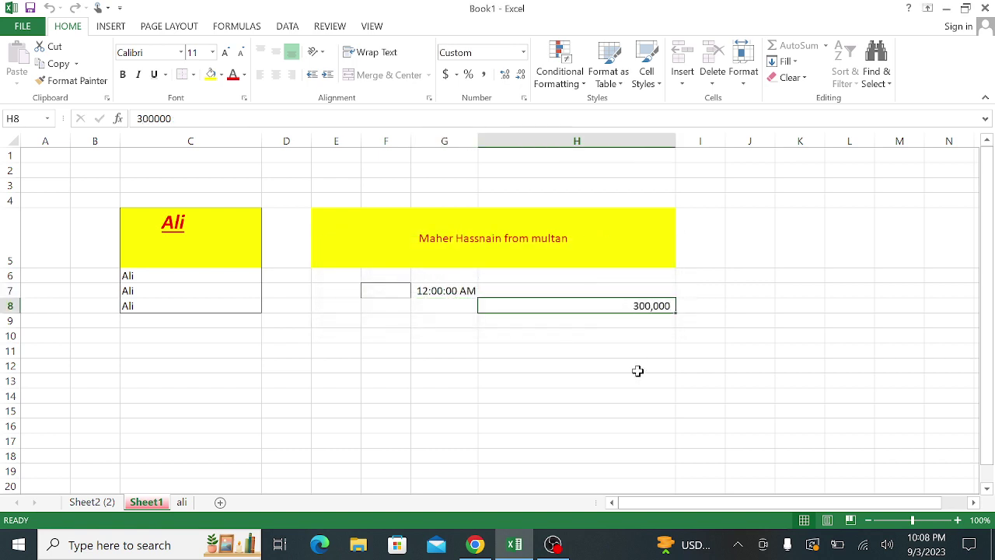
{"action": "key", "text": "Delete"}
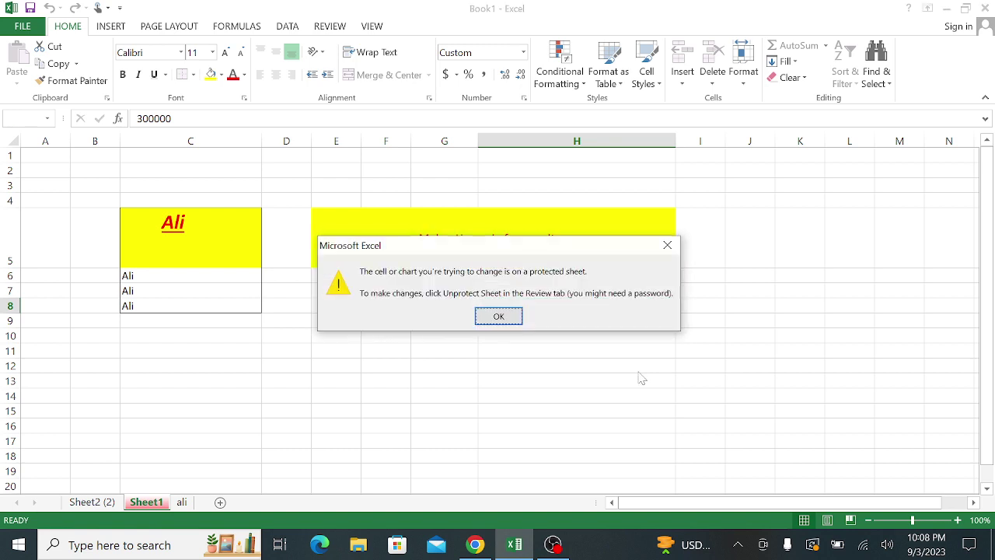
{"action": "left_click", "coordinate": [511, 317]}
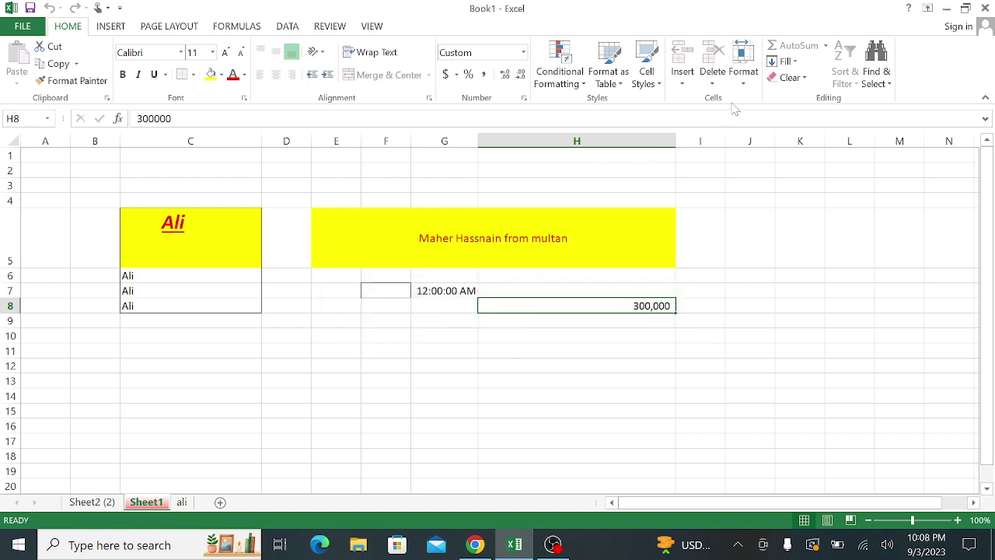
- Unprotect Sheet1 and change H8 from 300,000 to 987,987,098
{"action": "left_click", "coordinate": [742, 70]}
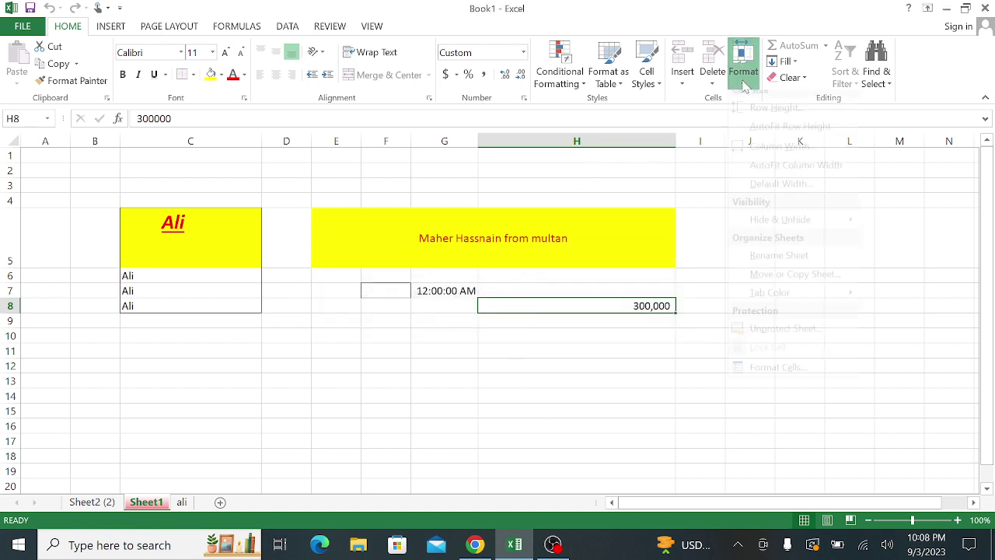
{"action": "left_click", "coordinate": [787, 339]}
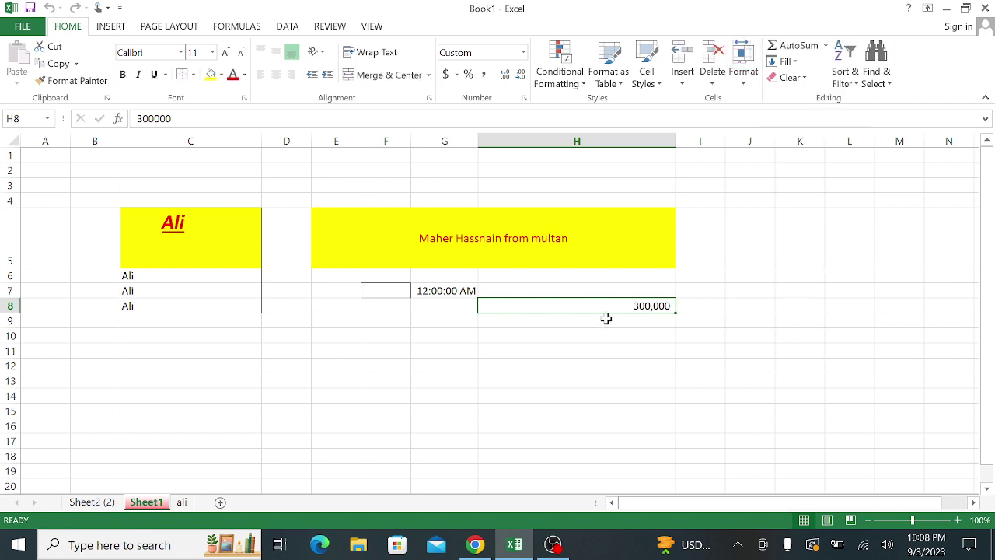
{"action": "type", "text": "987987098"}
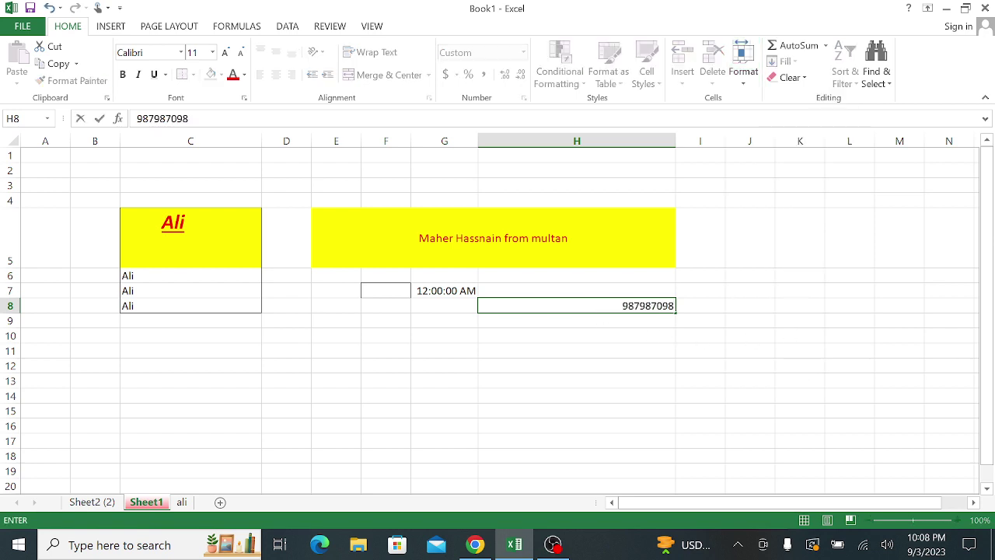
{"action": "left_click", "coordinate": [625, 338]}
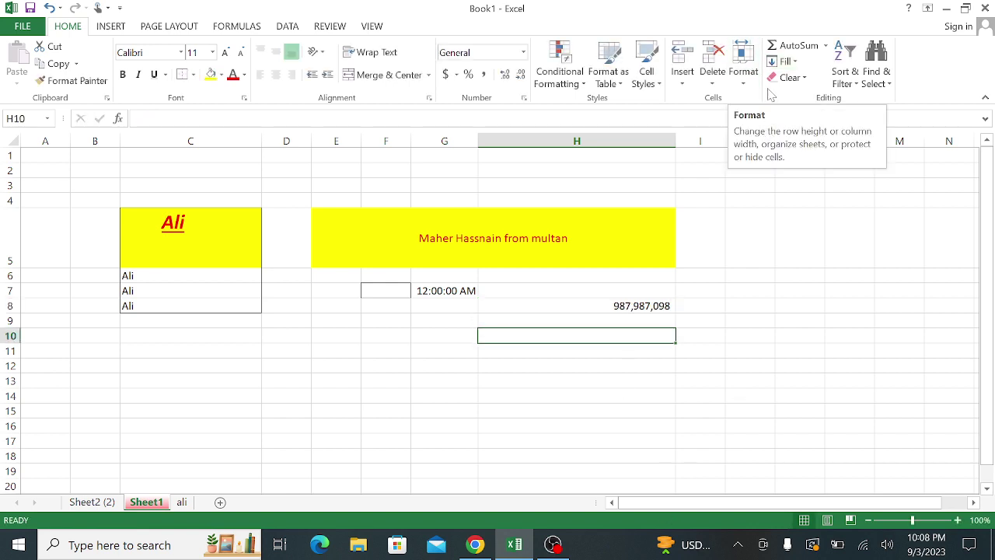
- Open Format Cells without making changes, then select cell G10
{"action": "left_click", "coordinate": [751, 85]}
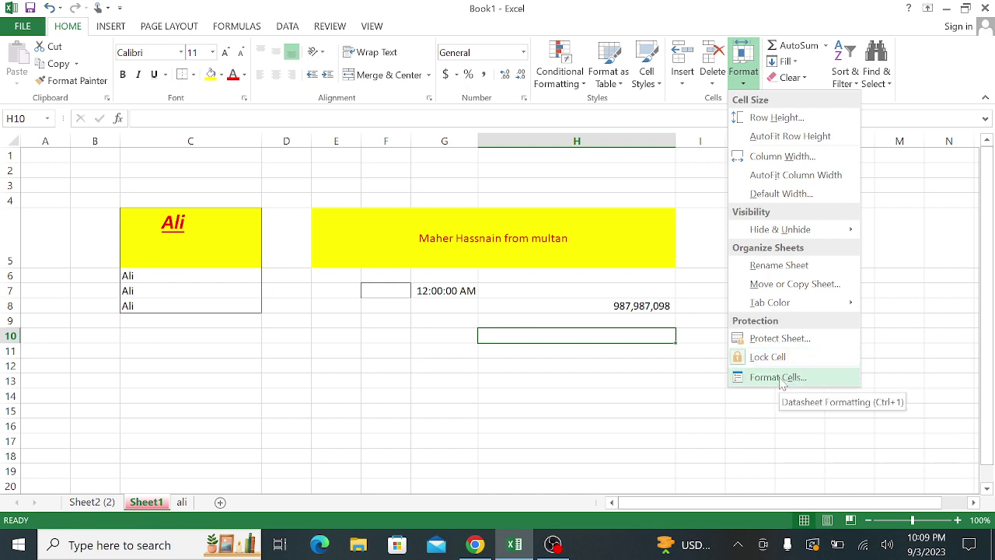
{"action": "left_click", "coordinate": [779, 377]}
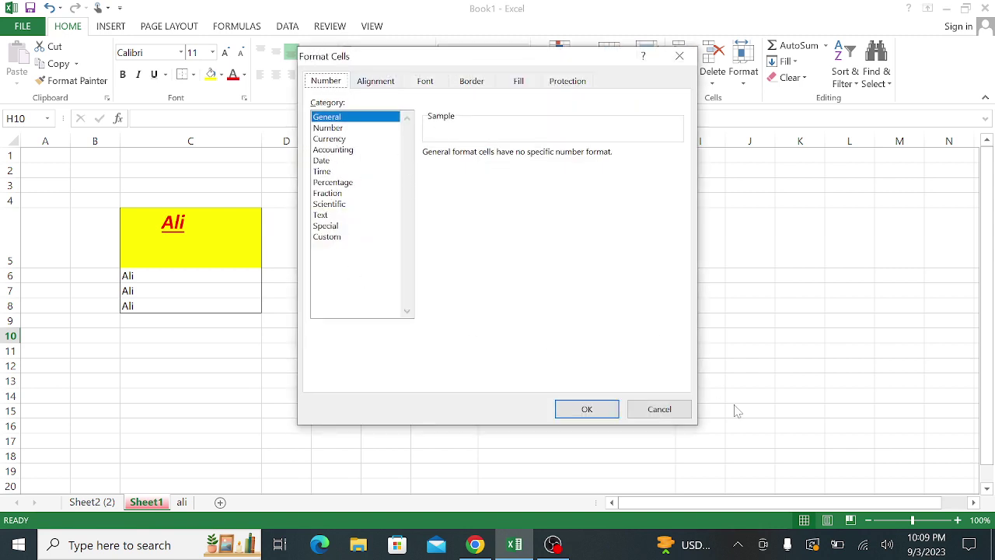
{"action": "left_click", "coordinate": [659, 409]}
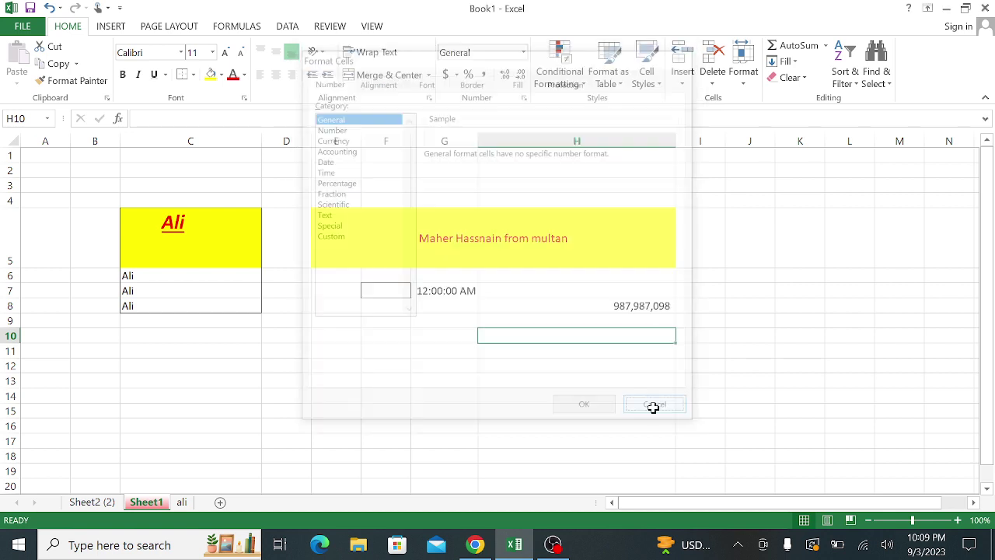
{"action": "left_click", "coordinate": [427, 333]}
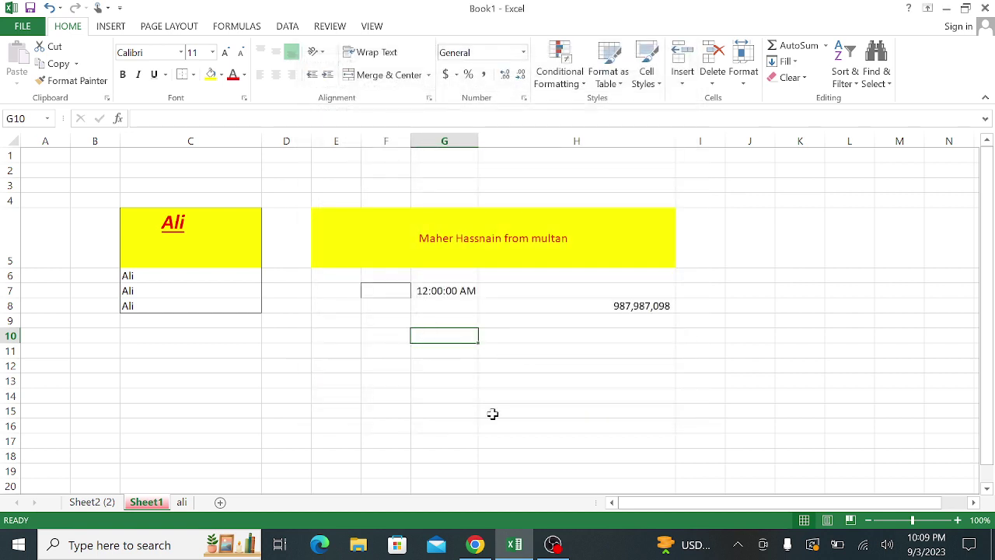
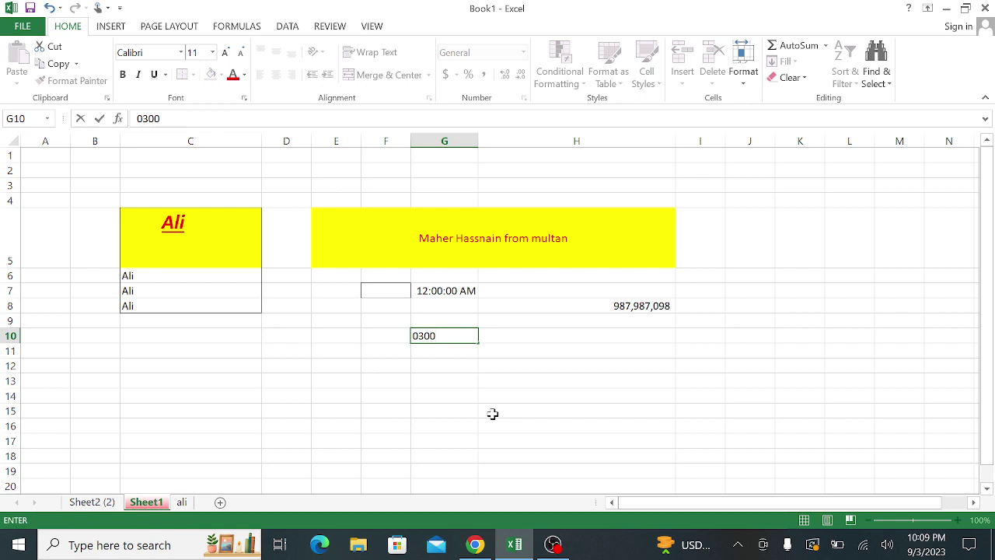
- Enter the phone number in G10, then re-edit it to add its leading 0
{"action": "key", "text": "Return"}
{"action": "key", "text": "Up"}
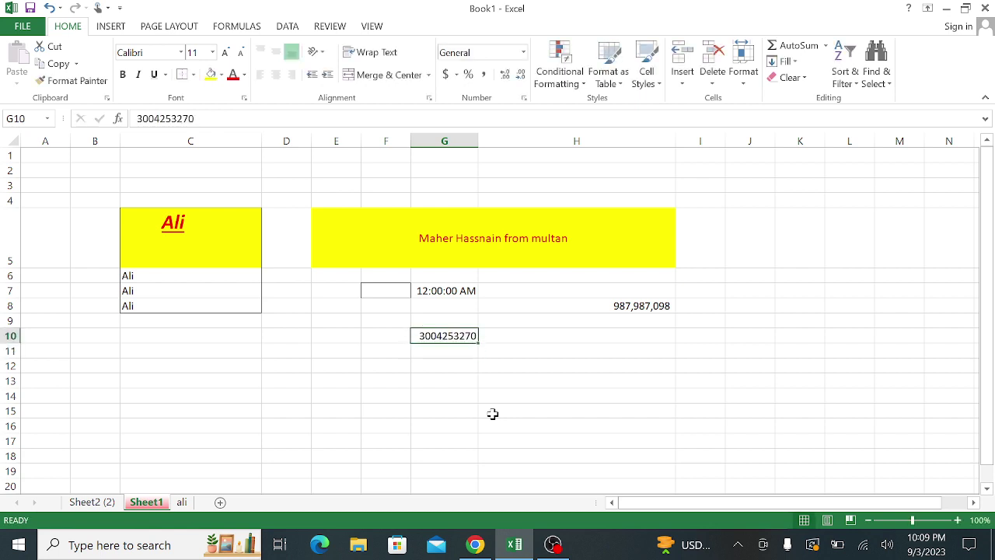
{"action": "left_click", "coordinate": [132, 122]}
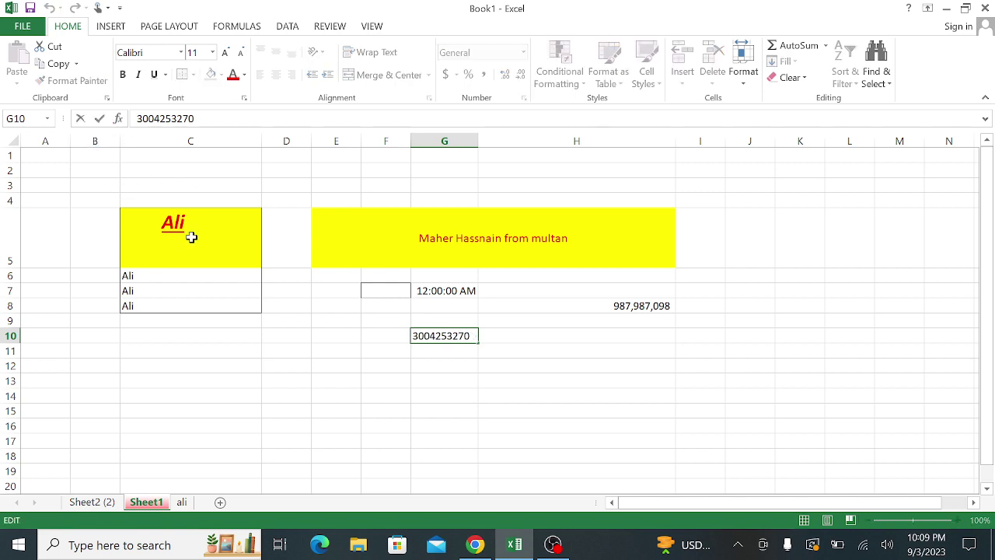
{"action": "type", "text": "0"}
{"action": "key", "text": "Return"}
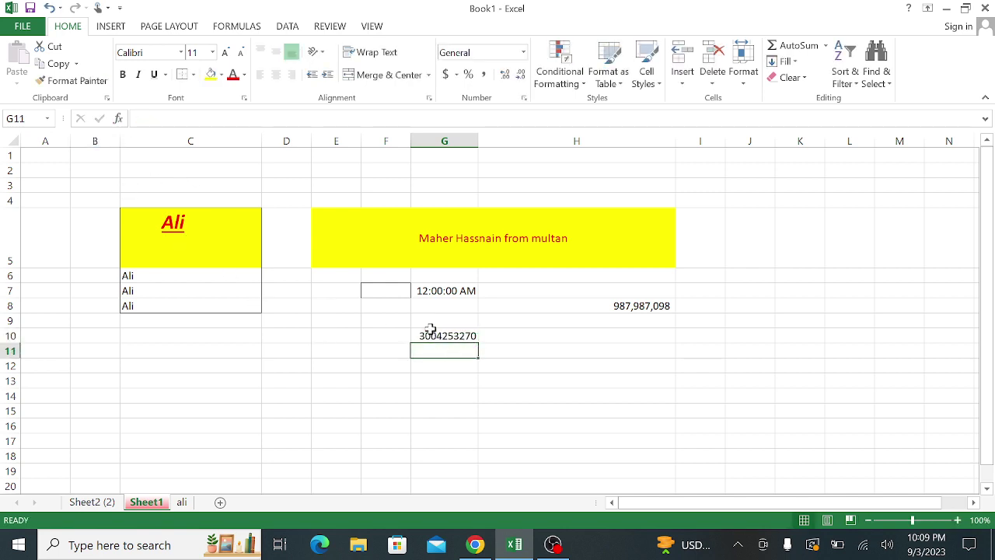
{"action": "left_click", "coordinate": [430, 331]}
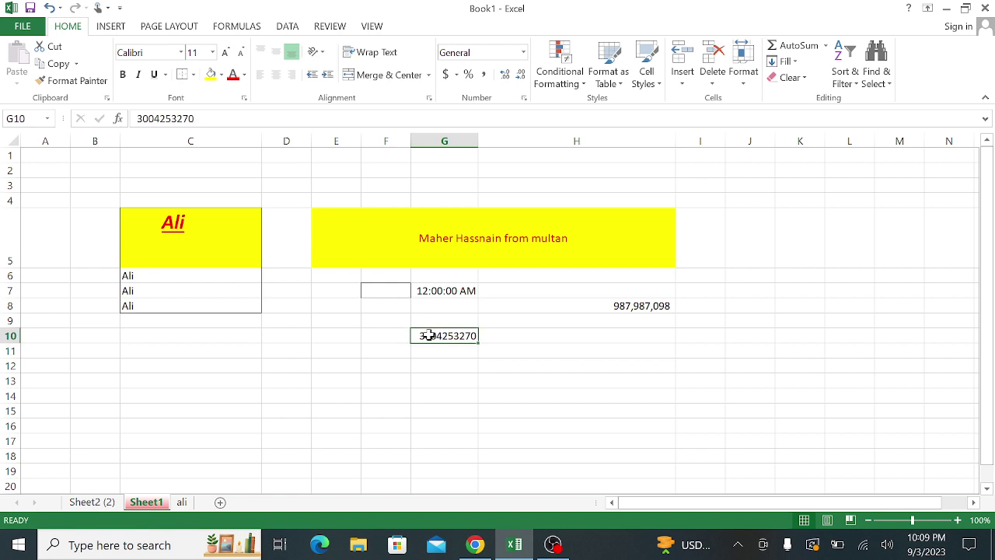
{"action": "left_click", "coordinate": [747, 77]}
{"action": "left_click", "coordinate": [785, 378]}
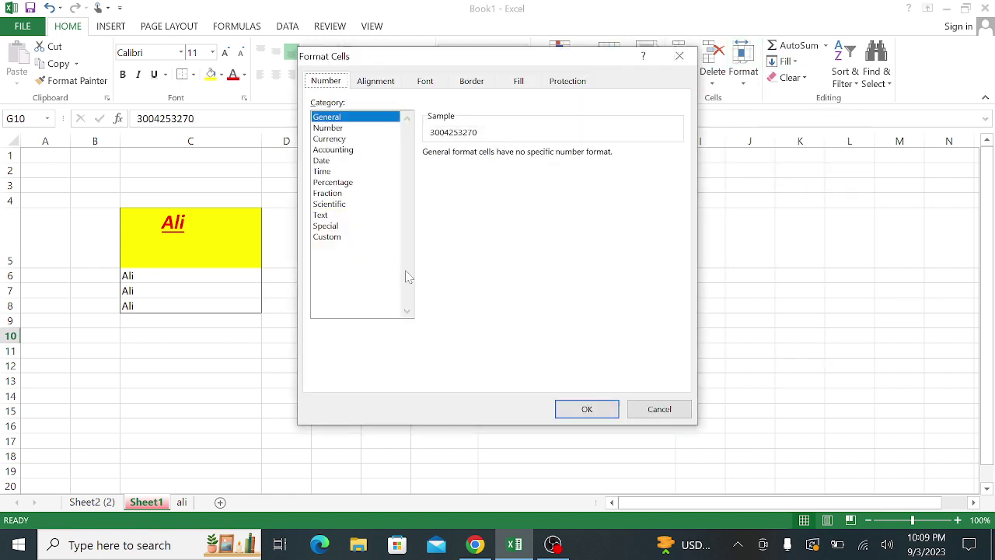
{"action": "left_click", "coordinate": [325, 237]}
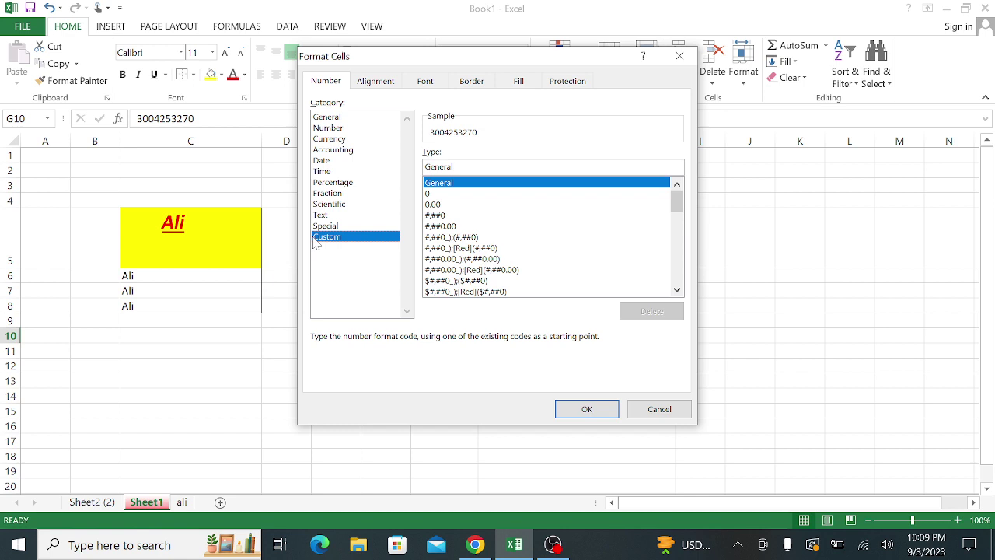
{"action": "left_click", "coordinate": [439, 193]}
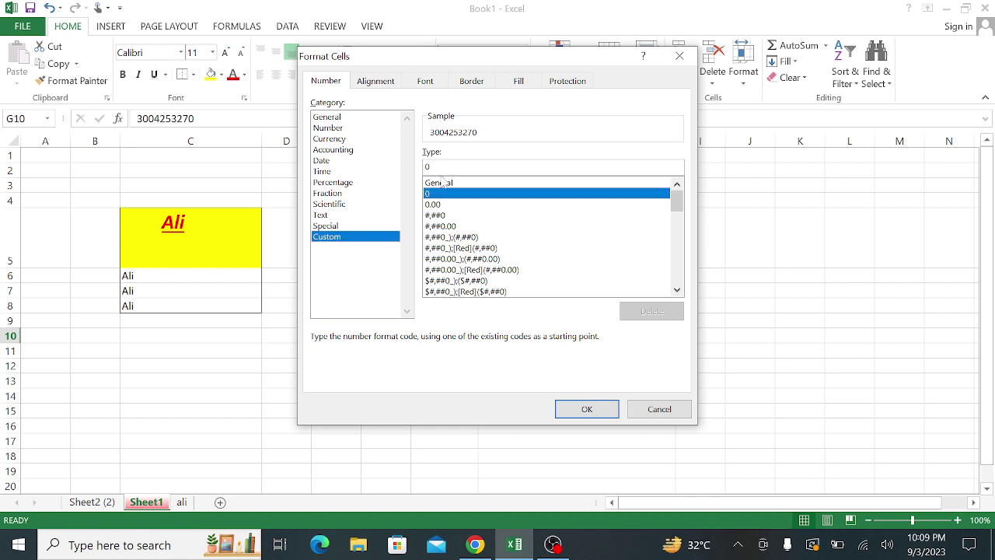
{"action": "type", "text": "00000000"}
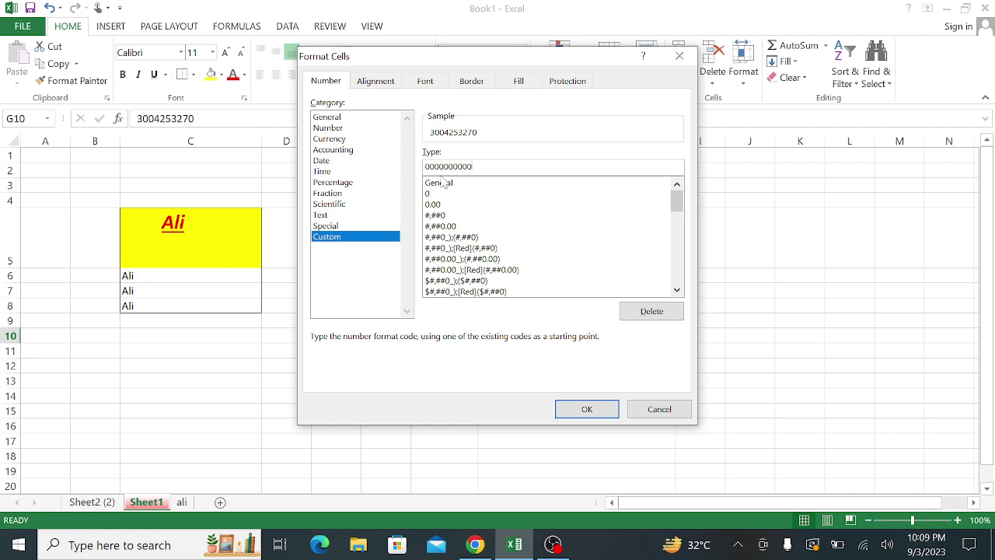
{"action": "type", "text": "0"}
{"action": "left_click", "coordinate": [589, 410]}
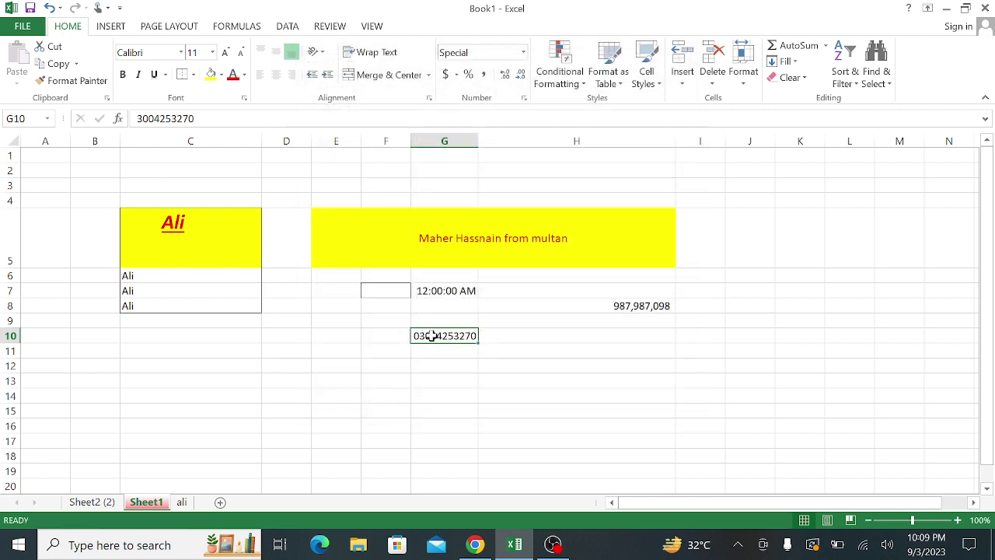
{"action": "left_click", "coordinate": [440, 358]}
{"action": "left_click", "coordinate": [436, 340]}
{"action": "left_click", "coordinate": [743, 72]}
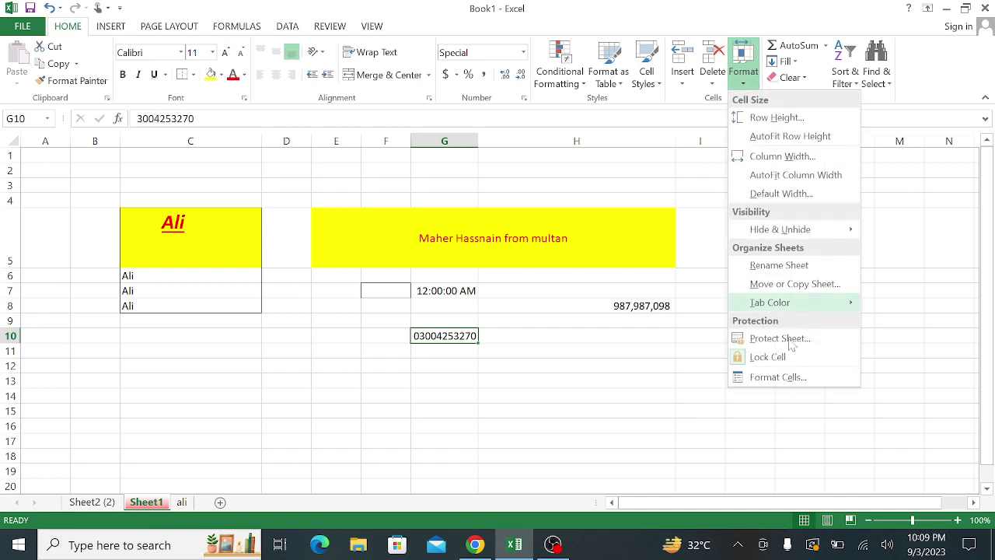
{"action": "left_click", "coordinate": [778, 377]}
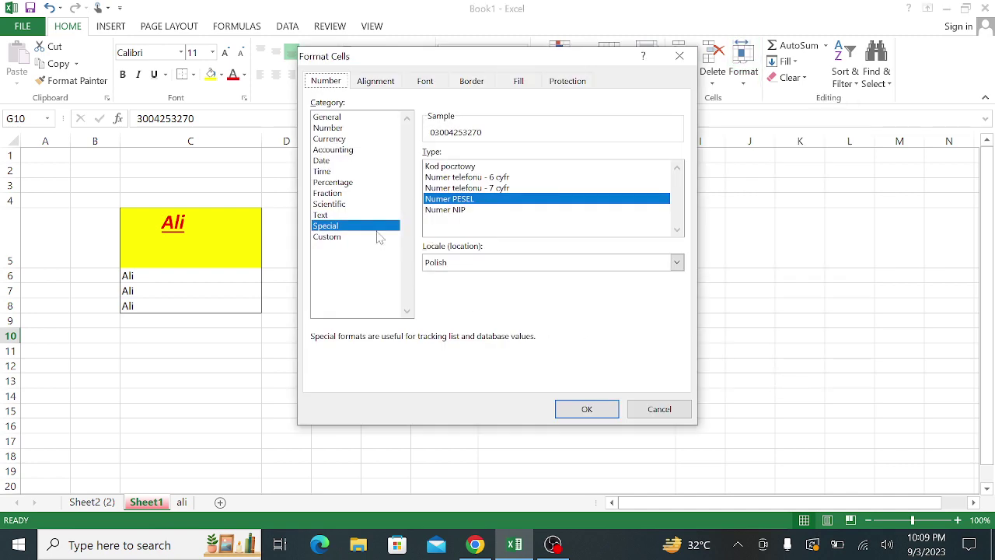
{"action": "left_click", "coordinate": [365, 82]}
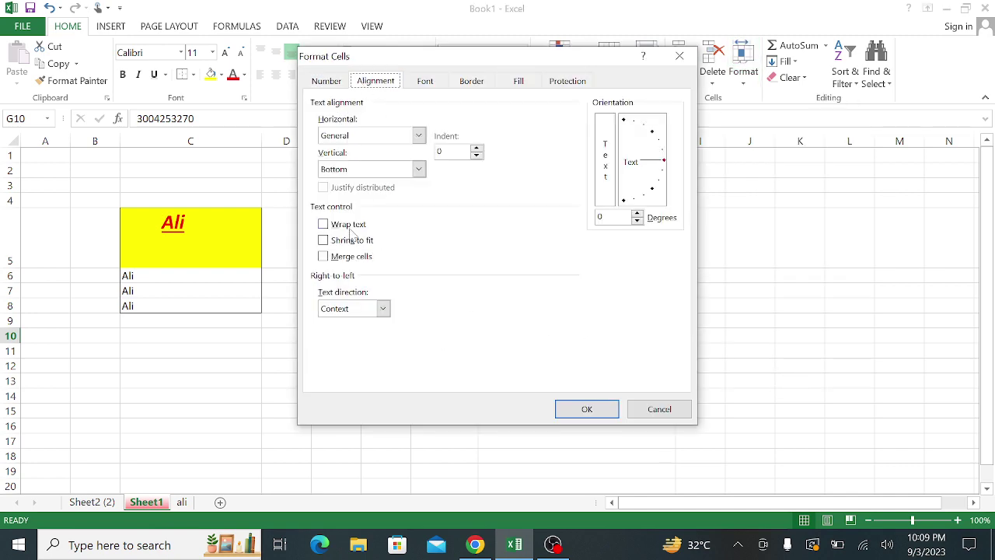
{"action": "left_click", "coordinate": [659, 409]}
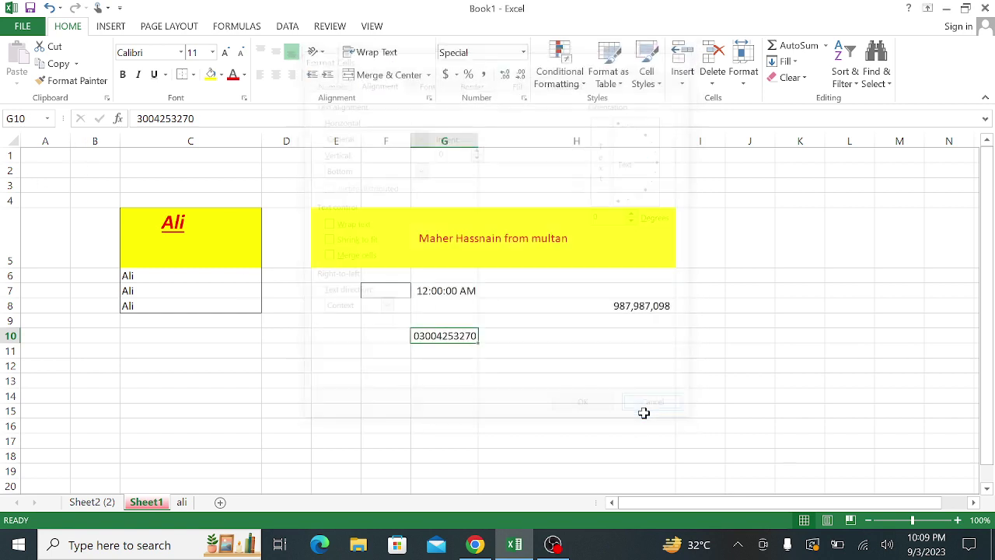
{"action": "left_click", "coordinate": [649, 349]}
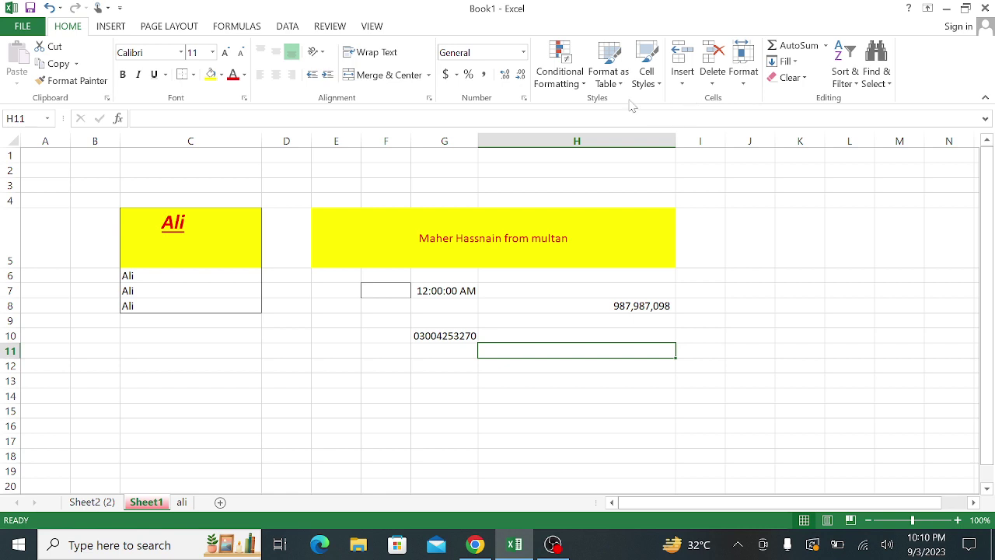
{"action": "left_click", "coordinate": [527, 295]}
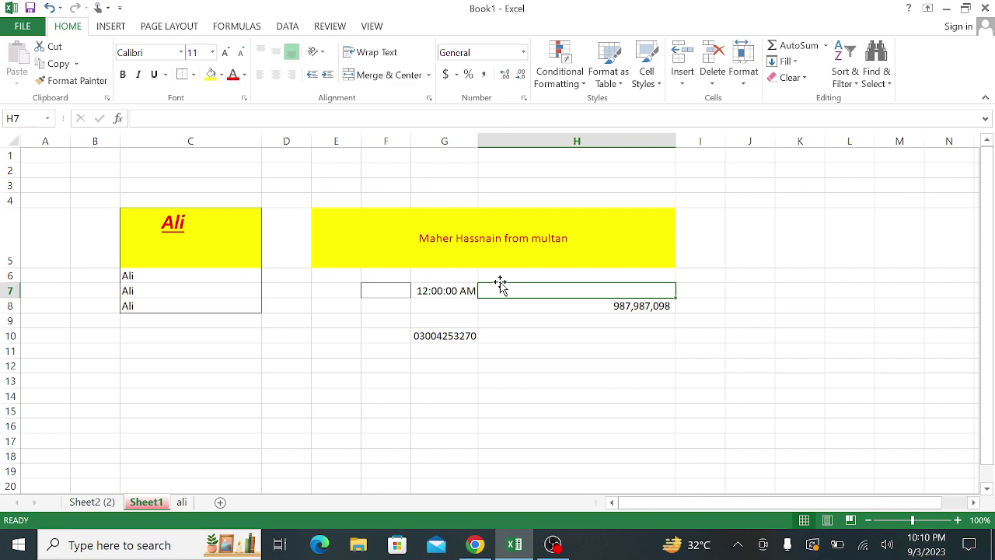
- Switch to Chrome and scroll through the YouTube Studio videos in the IT Office Plus Diploma playlist
{"action": "left_click", "coordinate": [475, 545]}
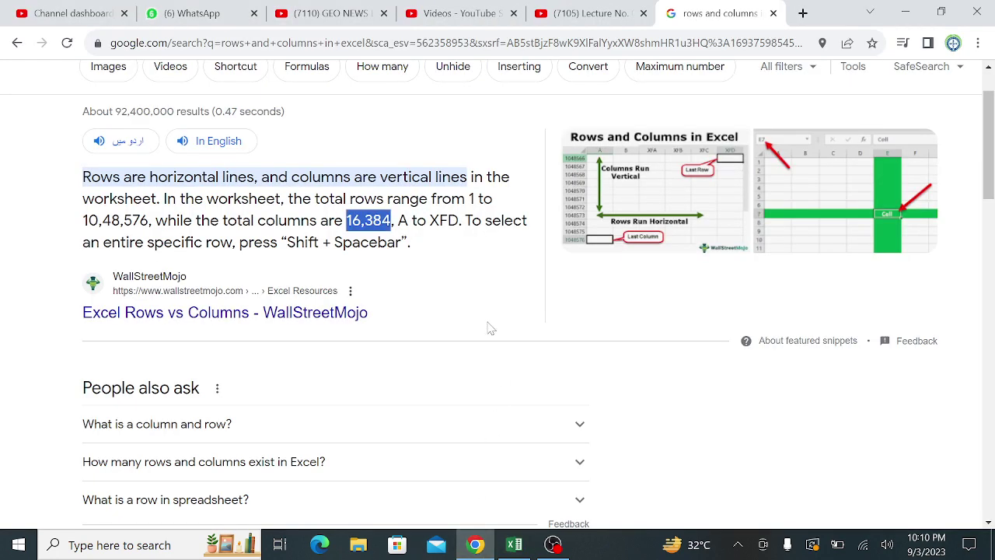
{"action": "scroll", "coordinate": [490, 328], "scroll_direction": "up", "scroll_amount": 1}
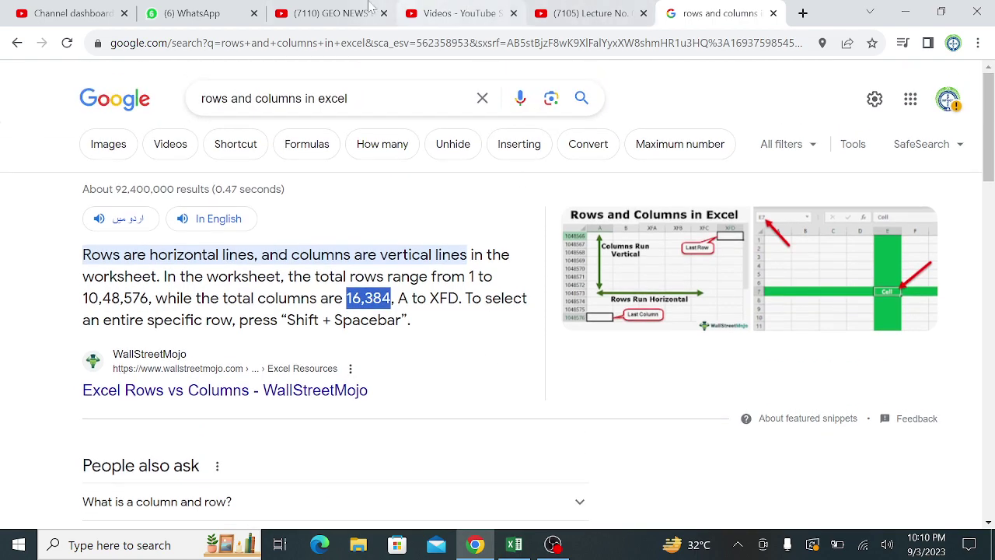
{"action": "left_click", "coordinate": [423, 11]}
{"action": "scroll", "coordinate": [433, 354], "scroll_direction": "down", "scroll_amount": 5}
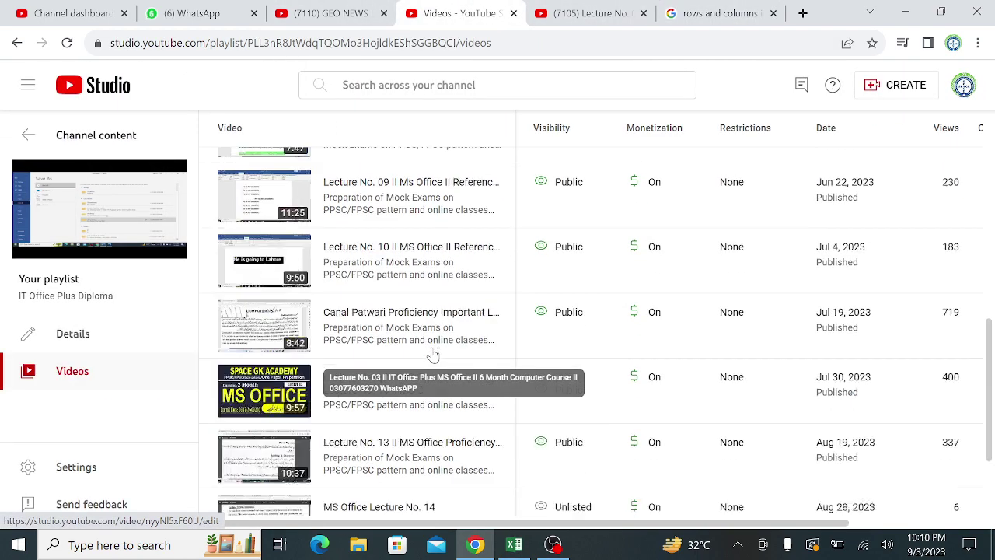
{"action": "scroll", "coordinate": [433, 355], "scroll_direction": "down", "scroll_amount": 3}
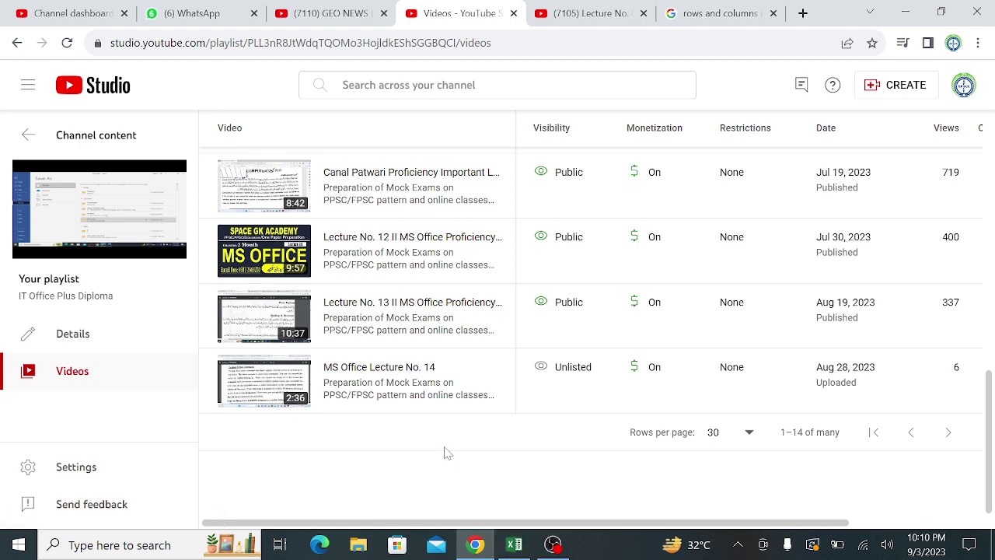